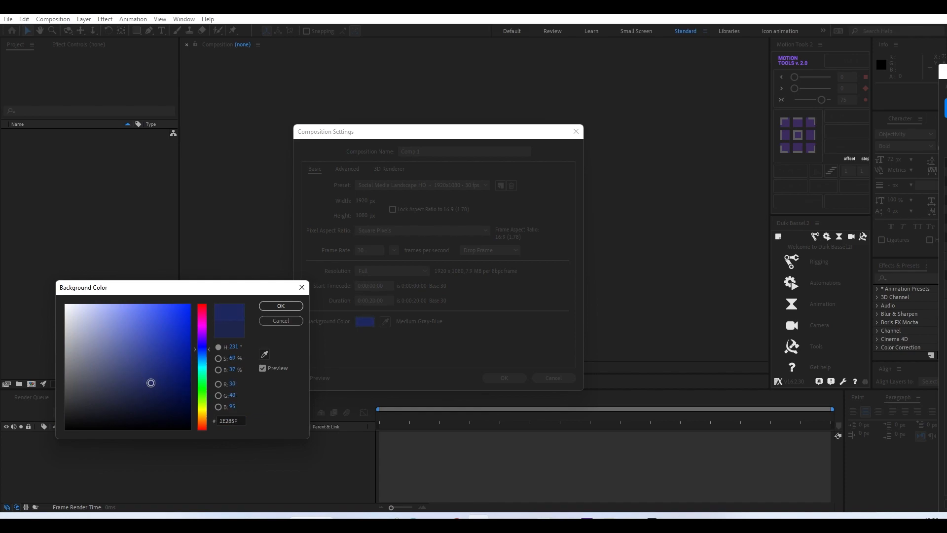
Step: Apply the dark blue background colour 1E285F and create the 1920 x 1080 composition
click(269, 306)
click(503, 377)
drag(376, 197, 530, 260)
drag(481, 282, 573, 351)
drag(329, 210, 372, 232)
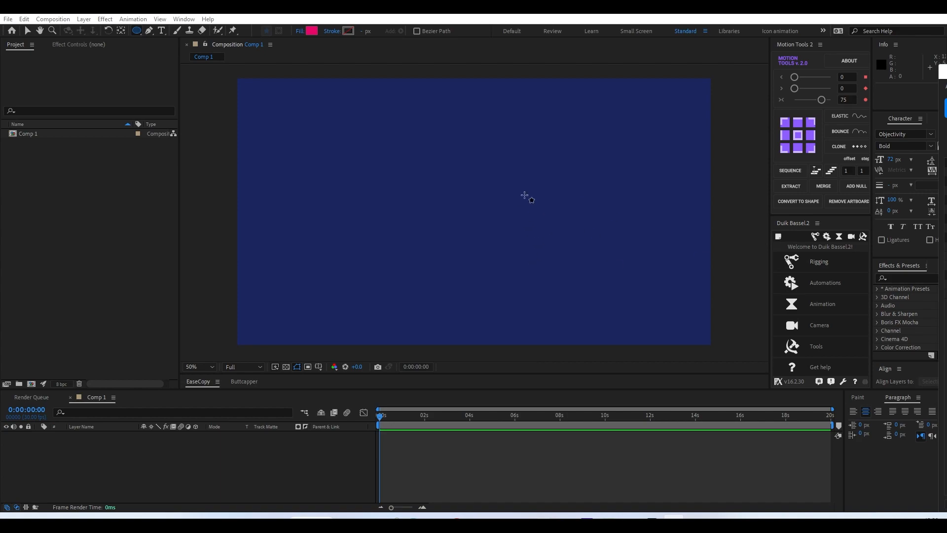
Step: Draw a circle about 460 px in diameter near the middle of the composition with the Ellipse tool
click(132, 33)
click(191, 54)
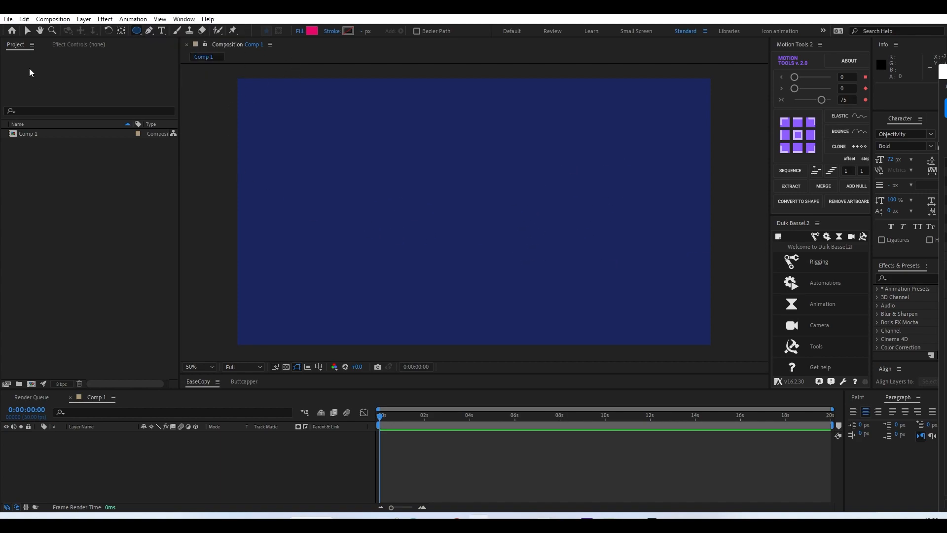
mouse_move(400, 148)
mouse_down()
mouse_move(539, 287)
mouse_move(533, 297)
mouse_move(503, 262)
mouse_up()
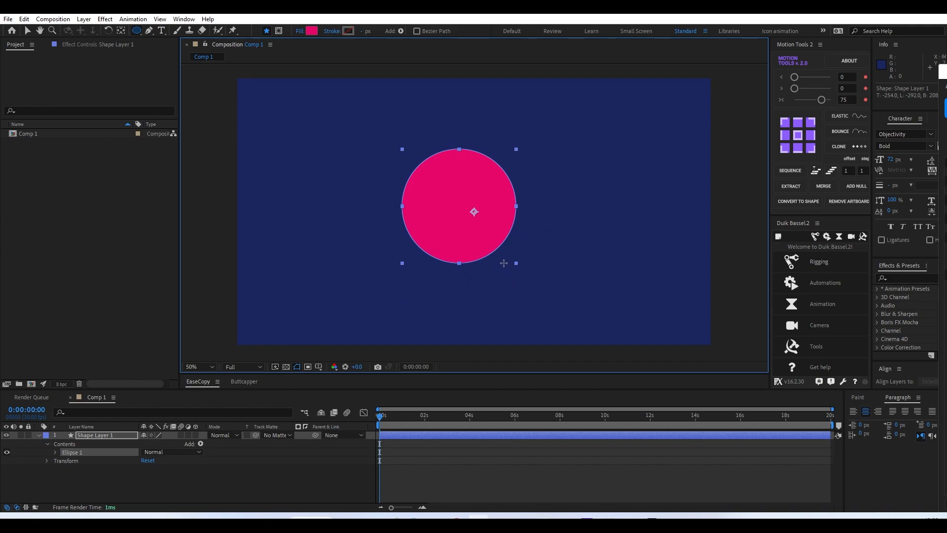
Step: Nudge the circle slightly up and to the right, and move its anchor point to its centre
click(27, 30)
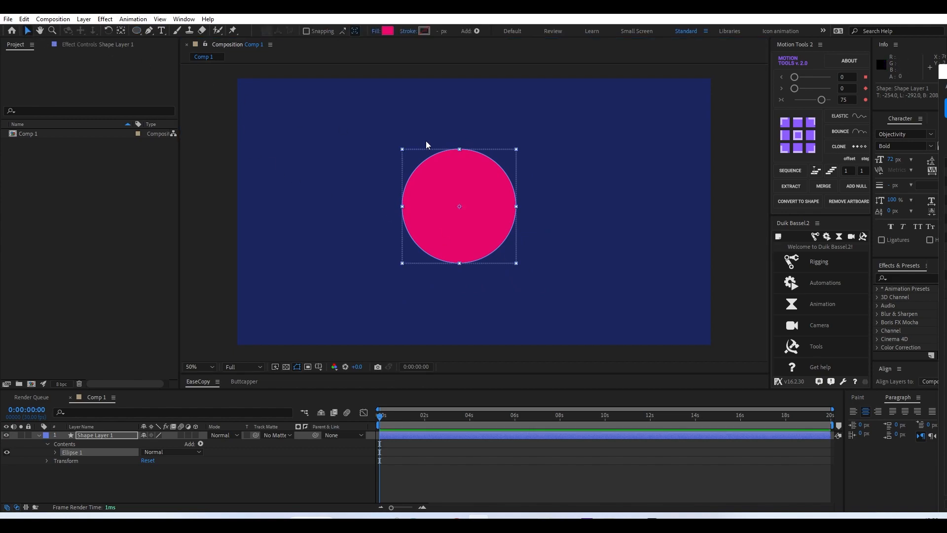
mouse_move(466, 197)
mouse_down()
mouse_move(462, 181)
mouse_move(467, 189)
mouse_up()
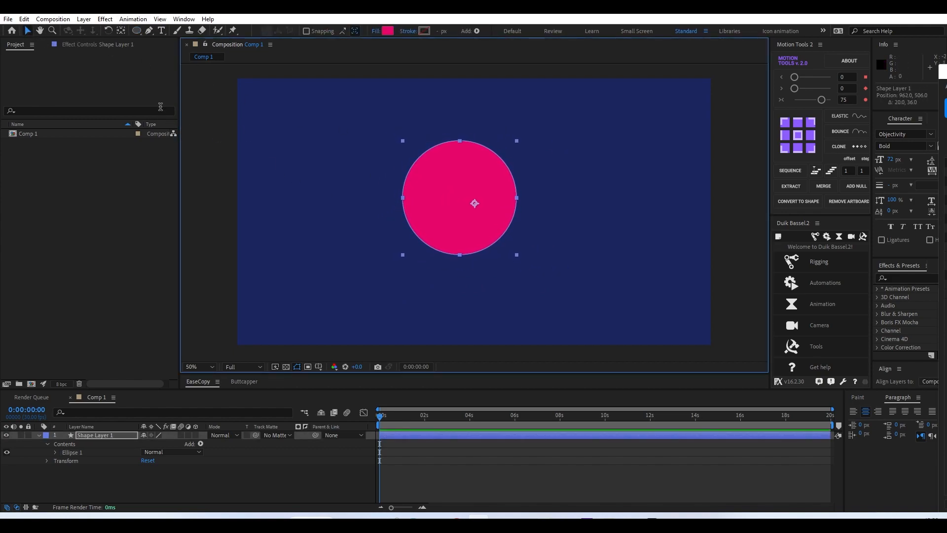
click(121, 30)
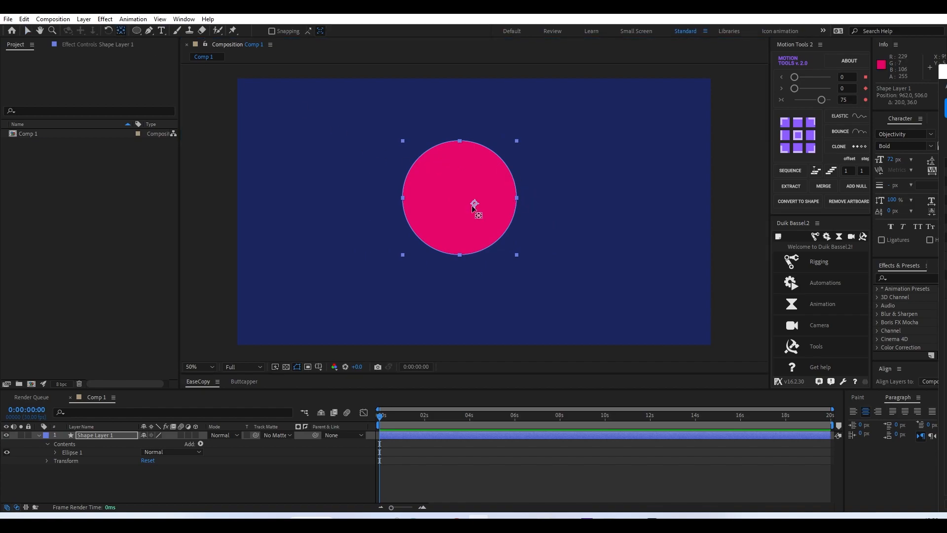
drag(475, 205, 458, 200)
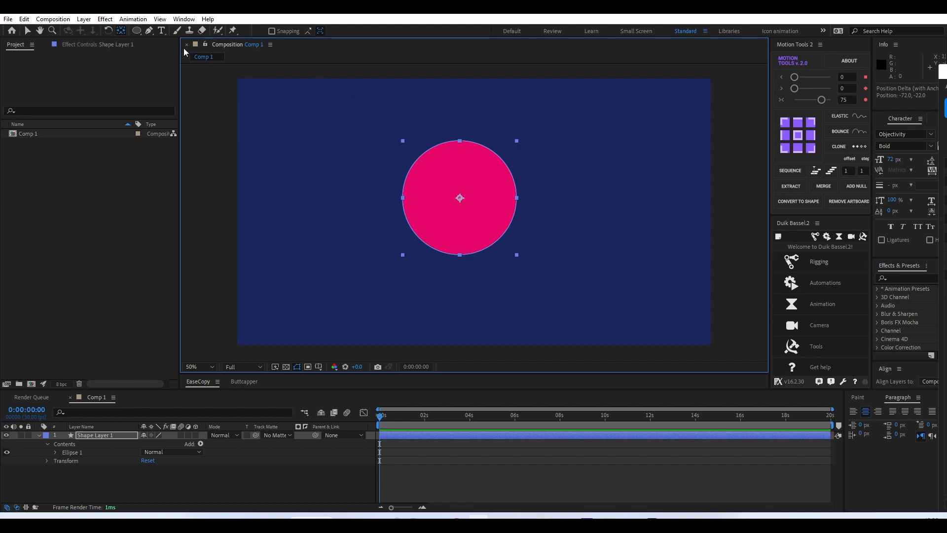
click(27, 31)
click(367, 134)
drag(448, 174, 449, 174)
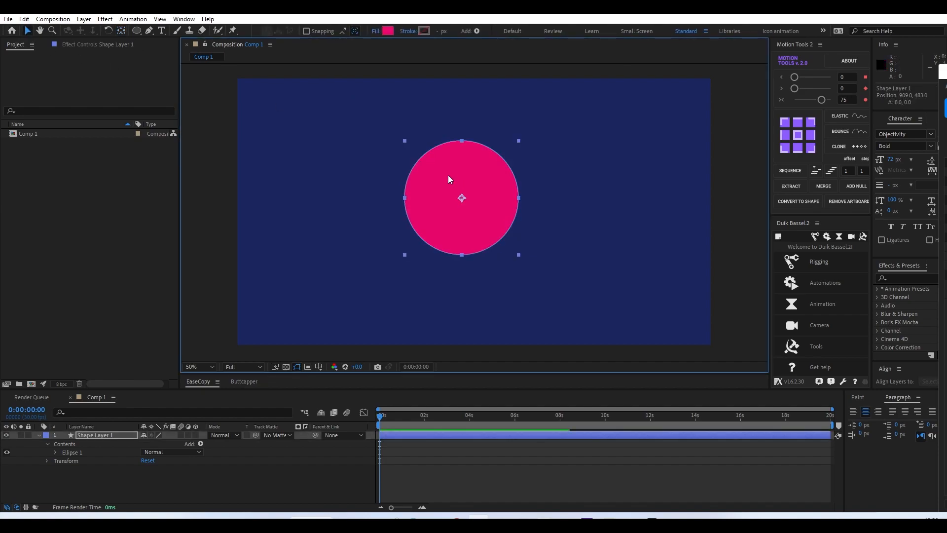
Step: Change the circle's fill colour to golden yellow FFB21C
click(384, 31)
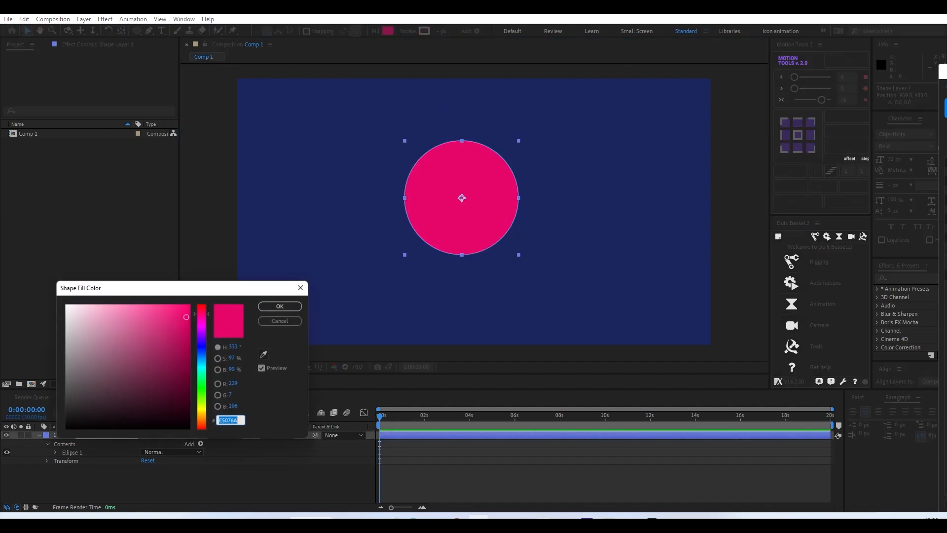
drag(203, 410, 206, 419)
mouse_move(179, 327)
mouse_down()
mouse_move(188, 307)
mouse_move(176, 297)
mouse_up()
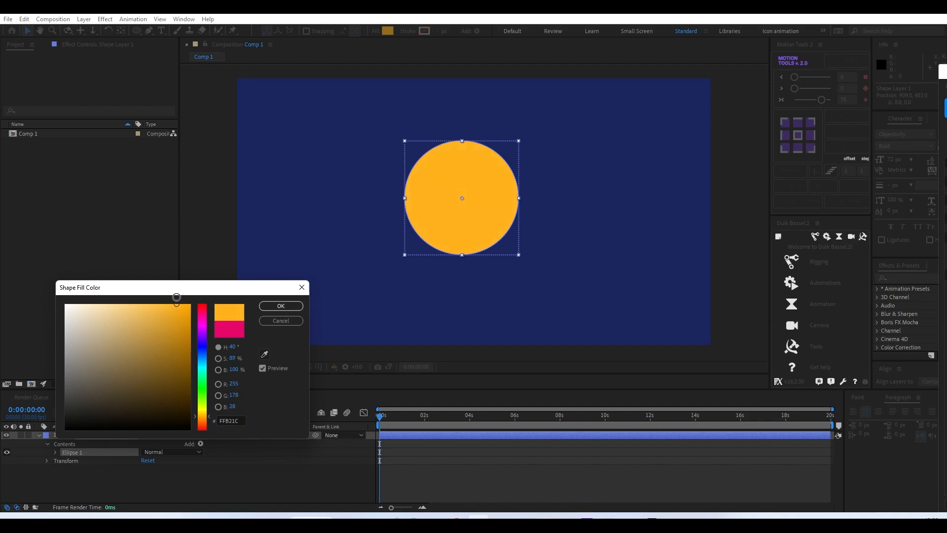
click(280, 306)
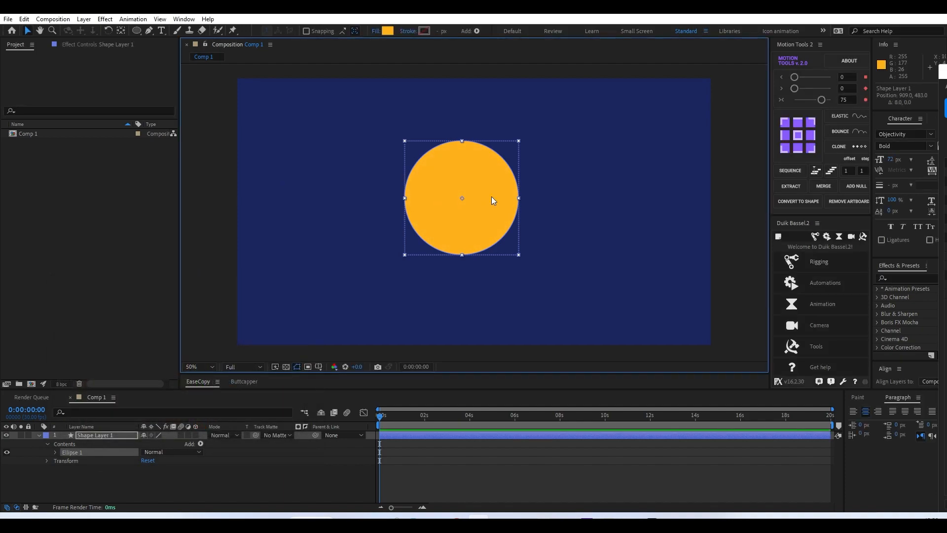
Step: Give the circle an 11 px stroke in the darker gold colour DB9000
key(period)
click(424, 30)
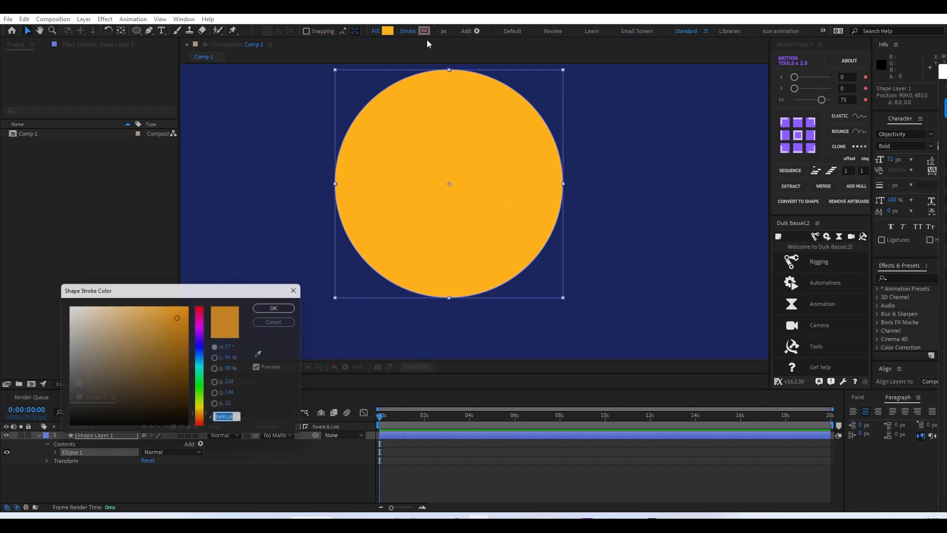
click(188, 345)
drag(189, 344, 191, 321)
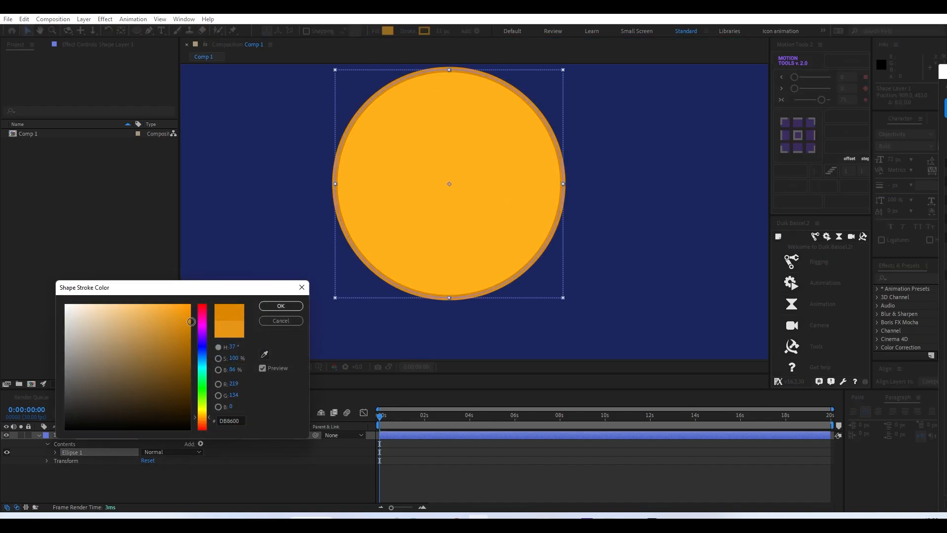
click(200, 414)
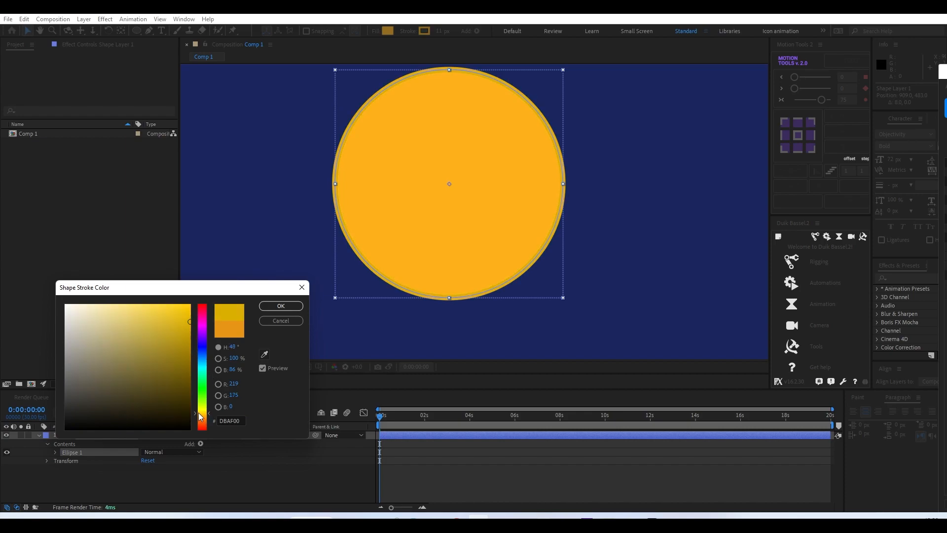
click(200, 419)
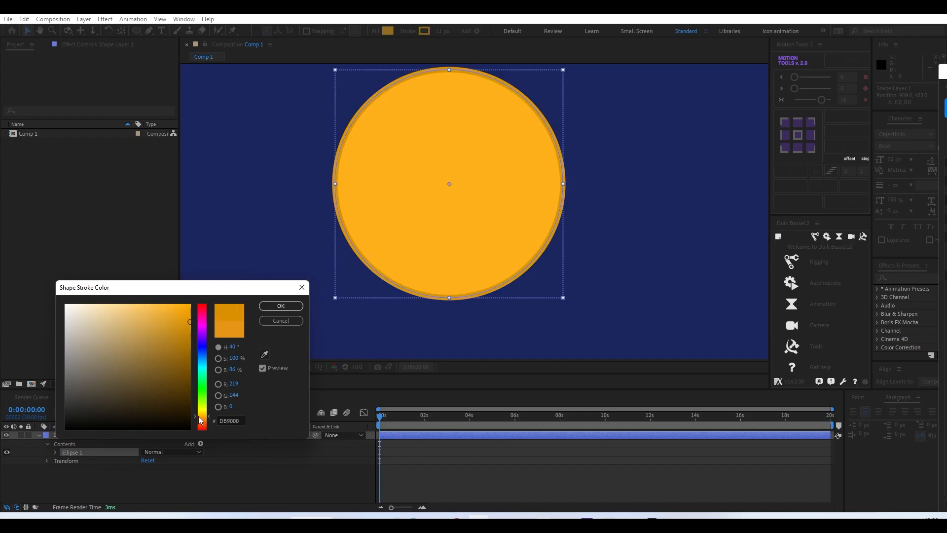
click(281, 306)
click(239, 270)
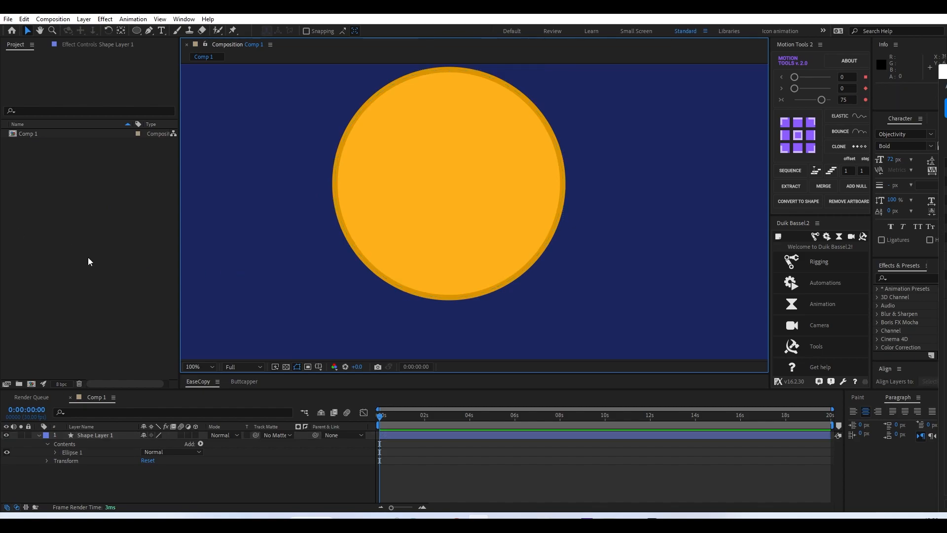
Step: Add a dash to the circle's stroke and set its line cap to Round Cap
click(544, 202)
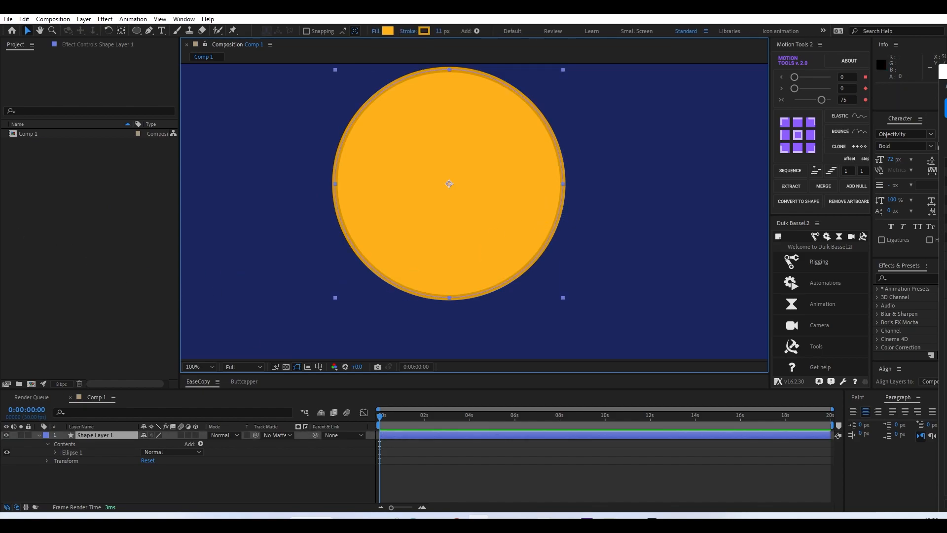
click(54, 452)
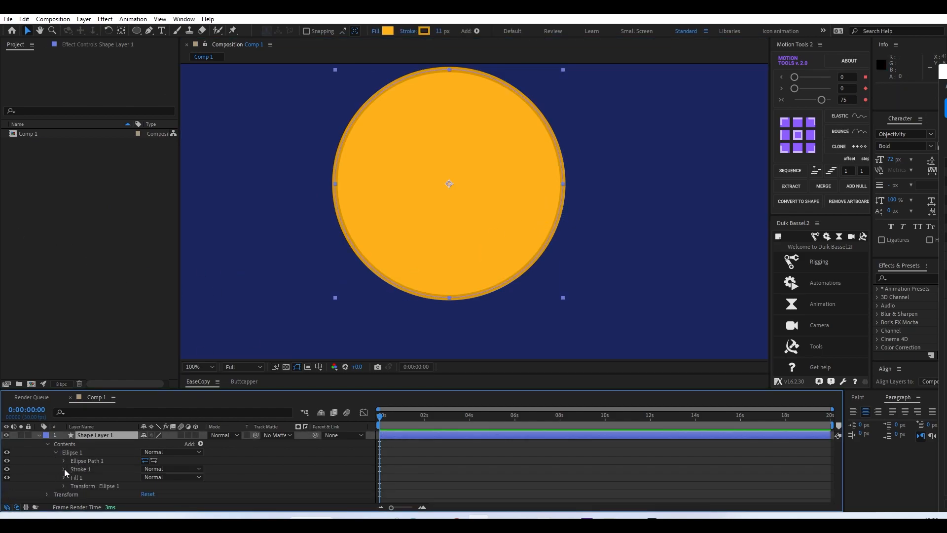
click(64, 469)
scroll(70, 482, down, 1)
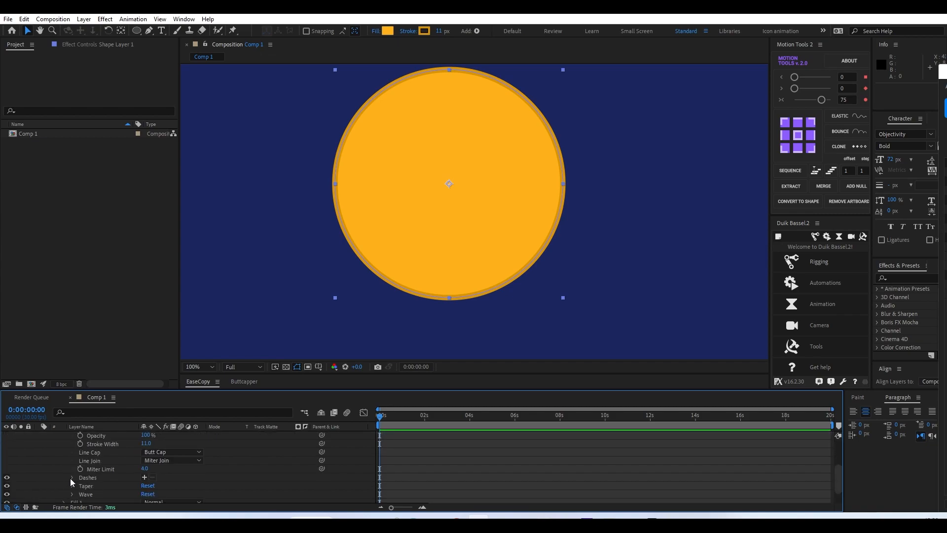
click(144, 476)
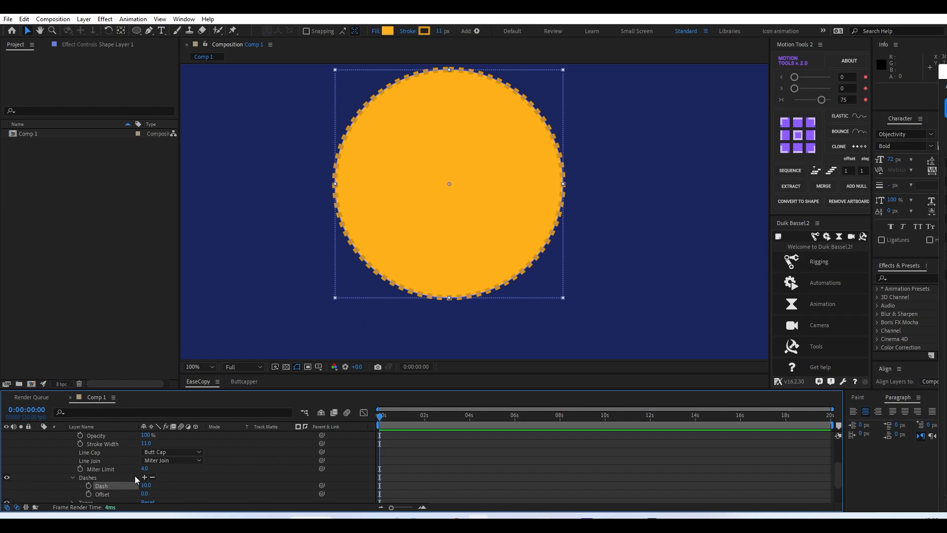
click(170, 452)
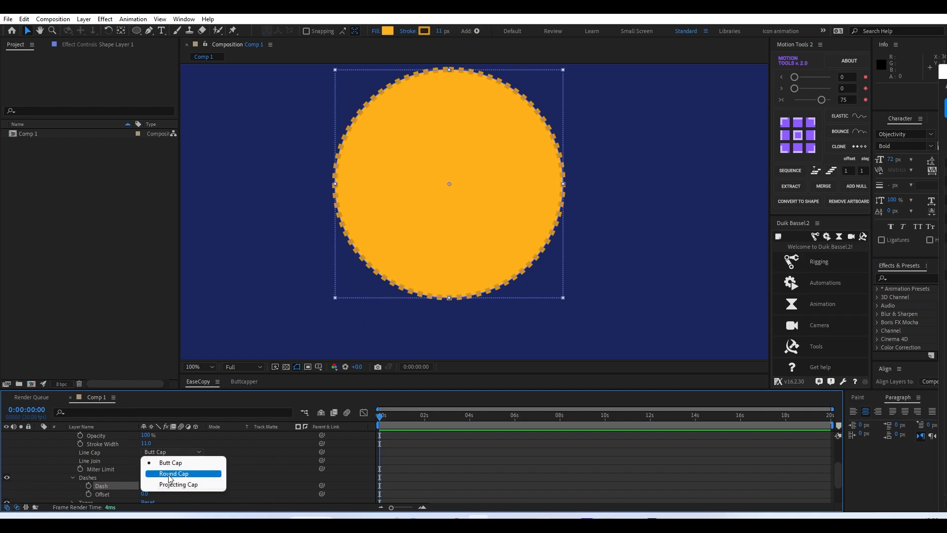
click(169, 473)
Step: Set the stroke's dash length to 14 so that the rounded dashes along the circle's edge separate
scroll(327, 218, up, 1)
drag(328, 218, 473, 226)
scroll(453, 234, up, 1)
drag(345, 237, 437, 265)
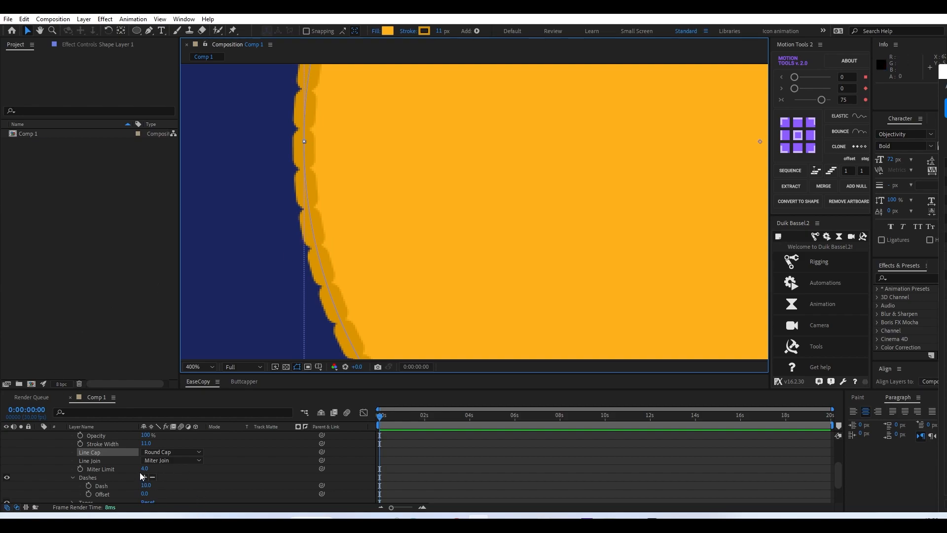
drag(144, 485, 147, 487)
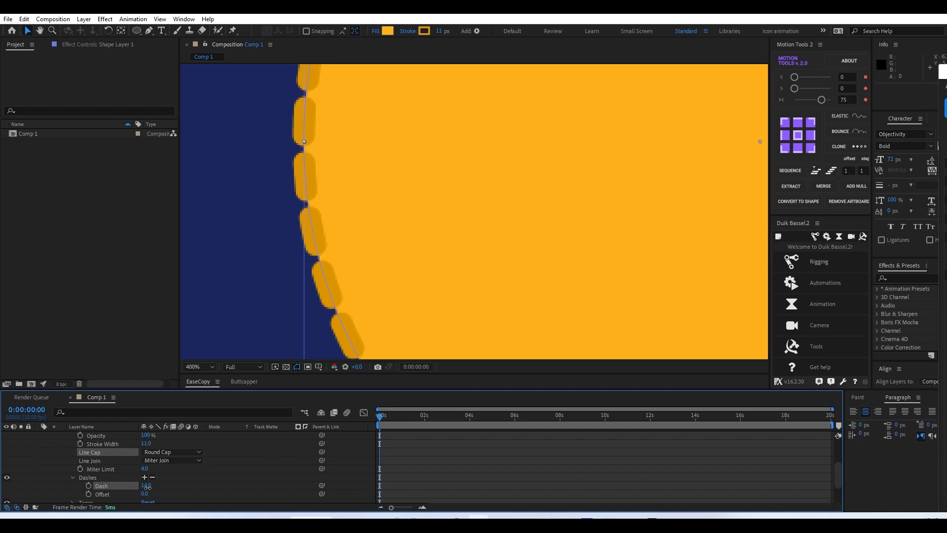
scroll(425, 236, down, 4)
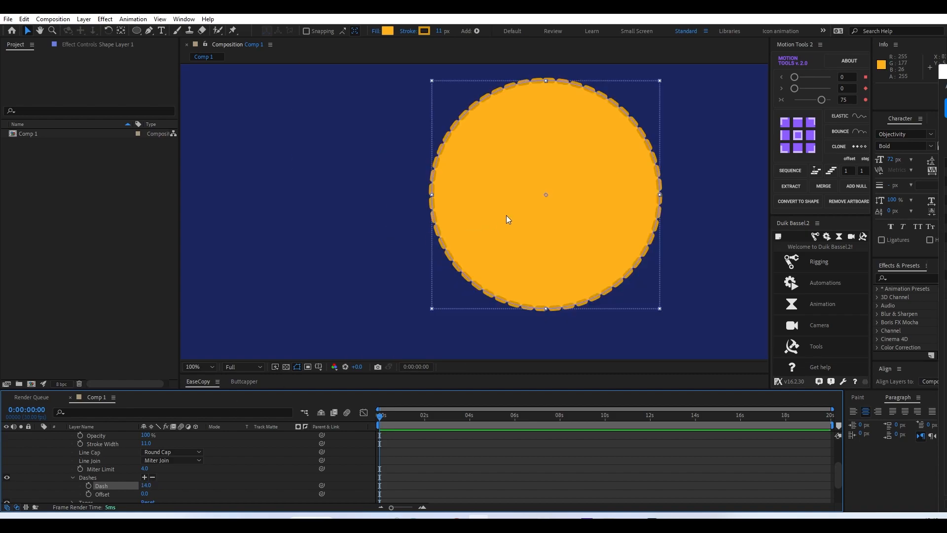
key(h)
scroll(434, 229, down, 2)
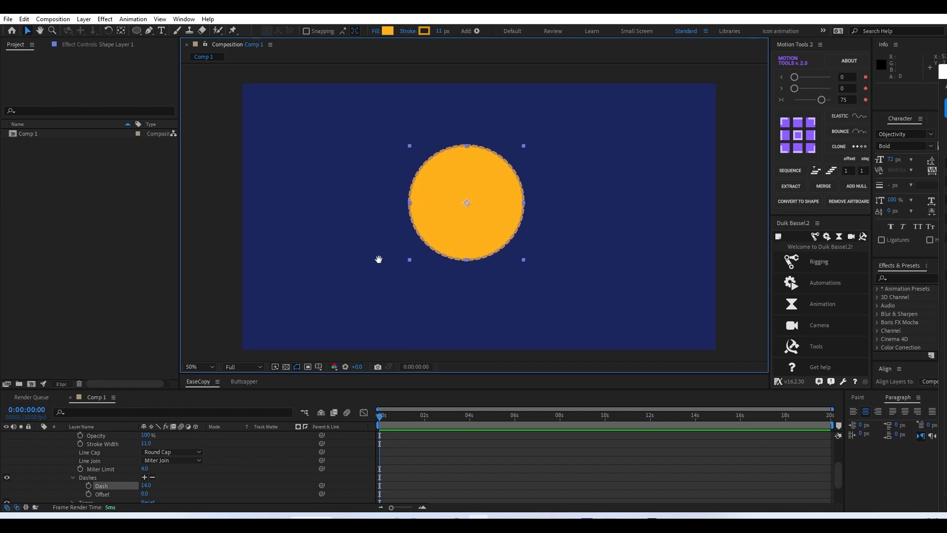
key(v)
Step: Collapse the circle's shape layer and rename it "gold coin"
scroll(73, 468, up, 3)
click(32, 434)
click(28, 435)
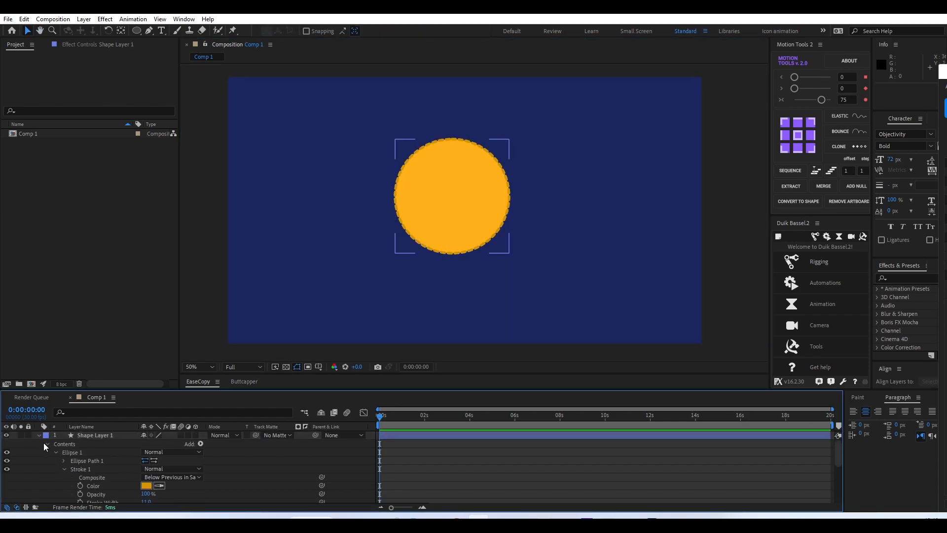
click(39, 435)
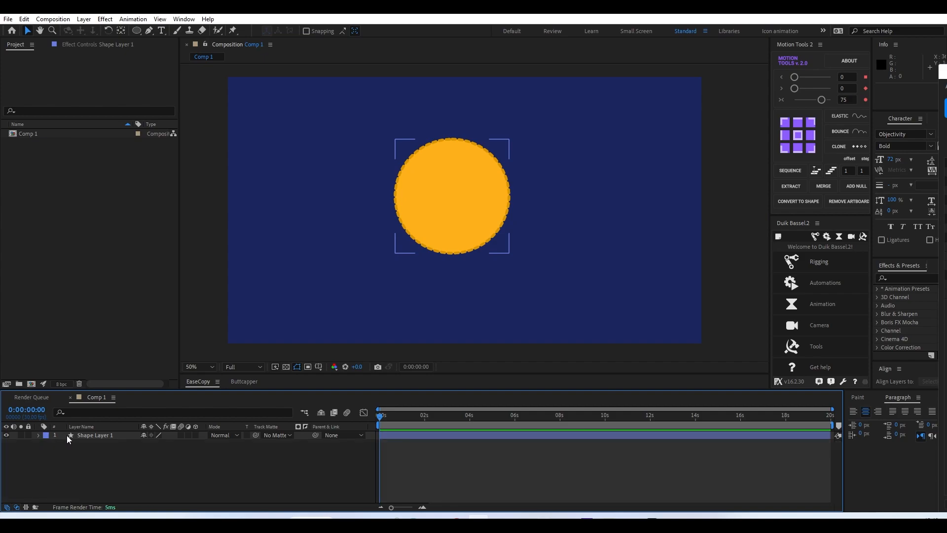
click(81, 436)
key(Return)
text(gold coi)
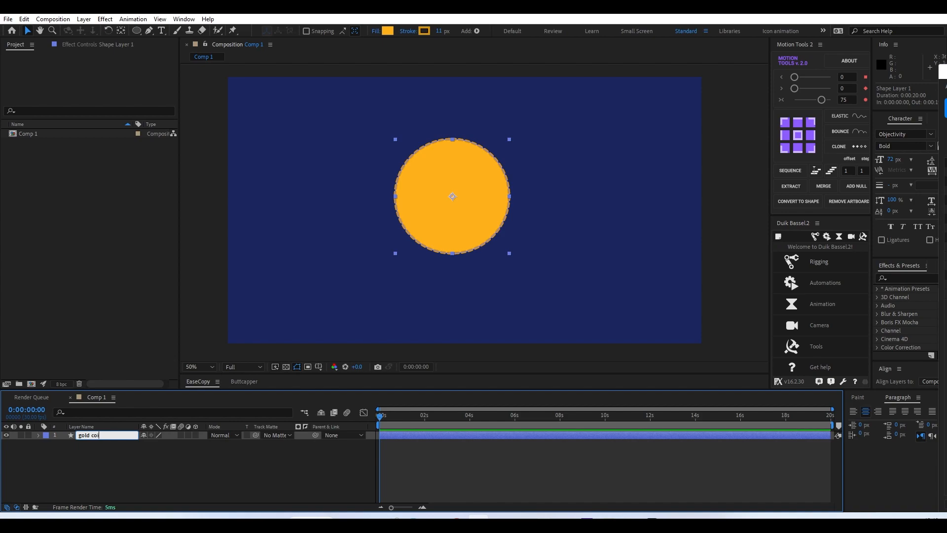
text(n)
key(Return)
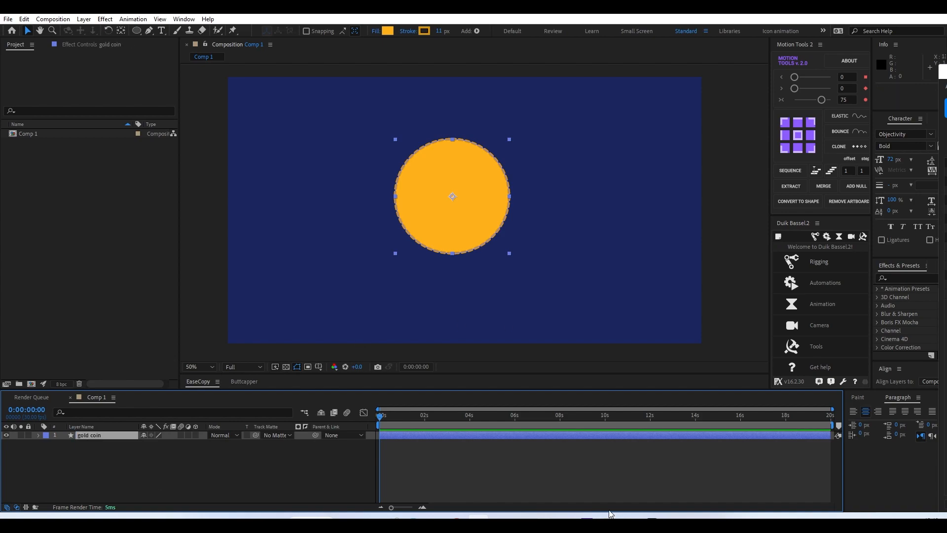
Step: Turn the gold coin layer into a 3D layer and use Cinema 4D as the composition's renderer
click(196, 435)
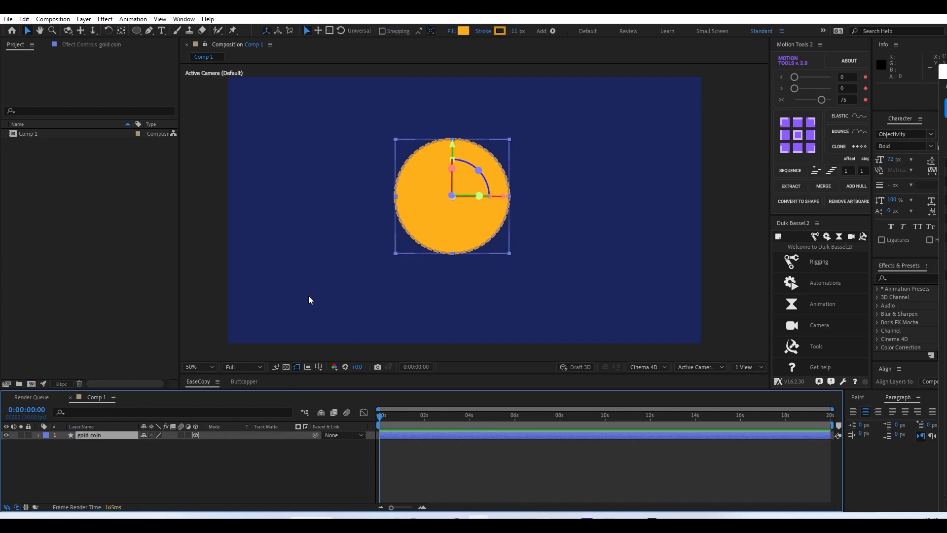
scroll(436, 264, up, 2)
scroll(438, 269, down, 1)
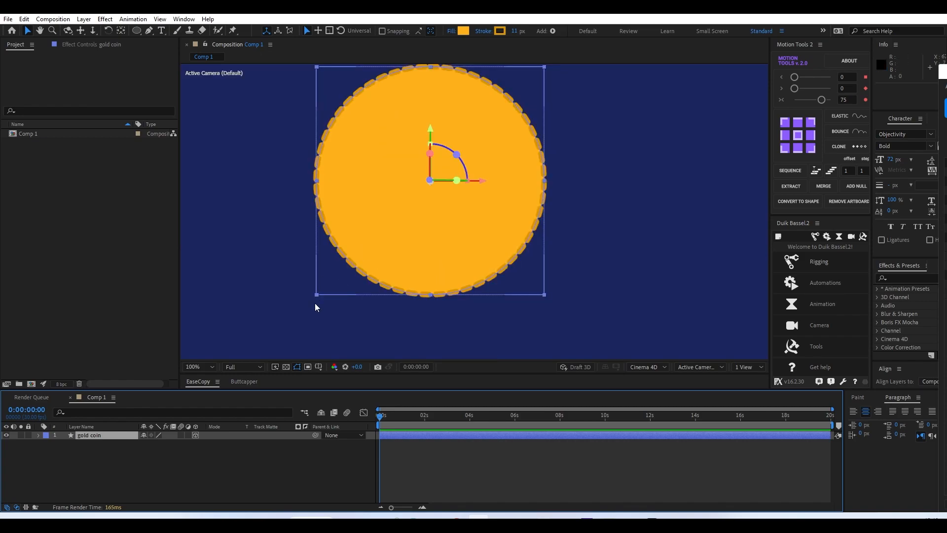
click(641, 367)
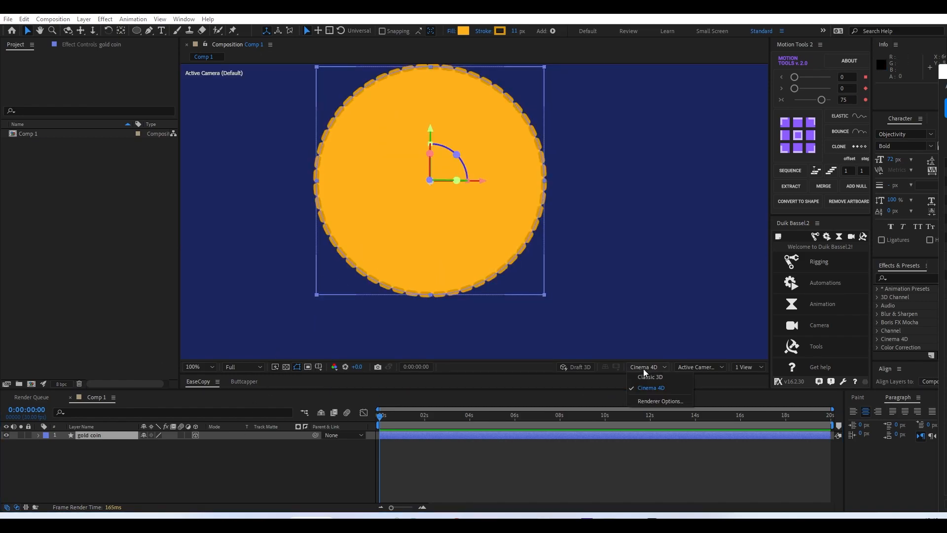
click(661, 387)
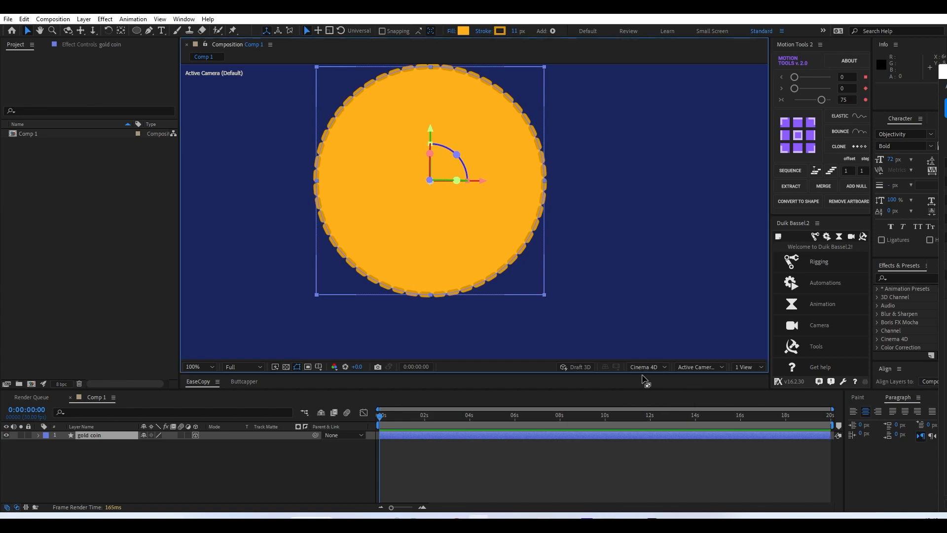
Step: Extrude the gold coin layer by setting its extrusion depth to 23
click(39, 435)
click(47, 445)
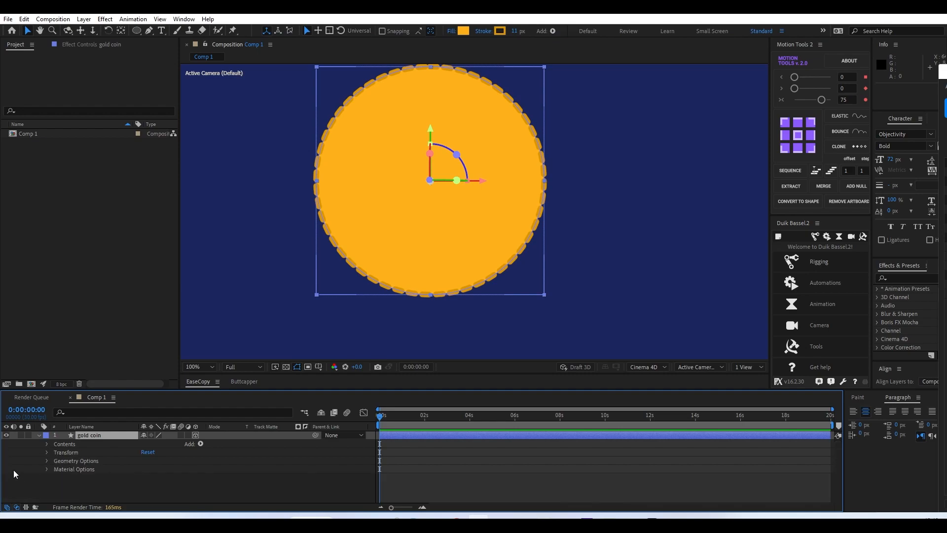
click(46, 460)
scroll(78, 484, down, 1)
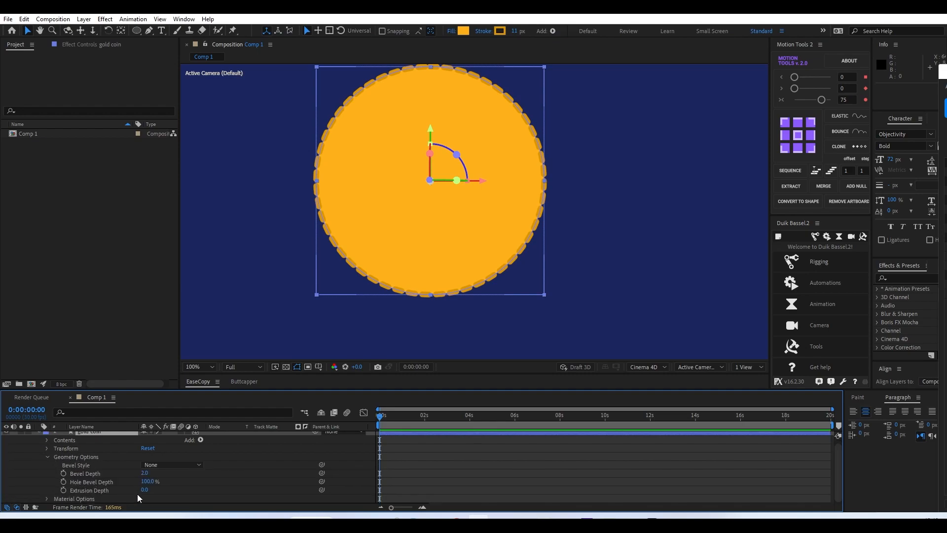
drag(144, 490, 162, 498)
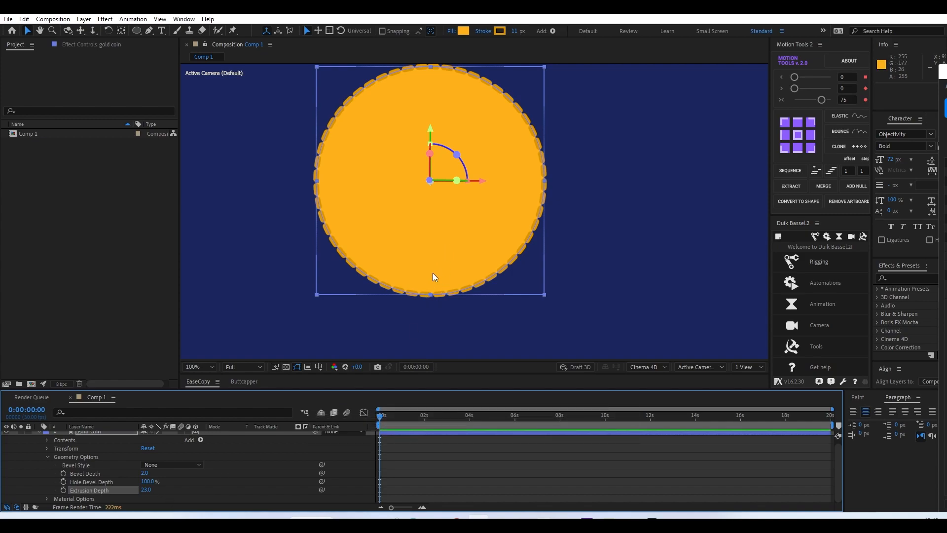
scroll(179, 485, up, 1)
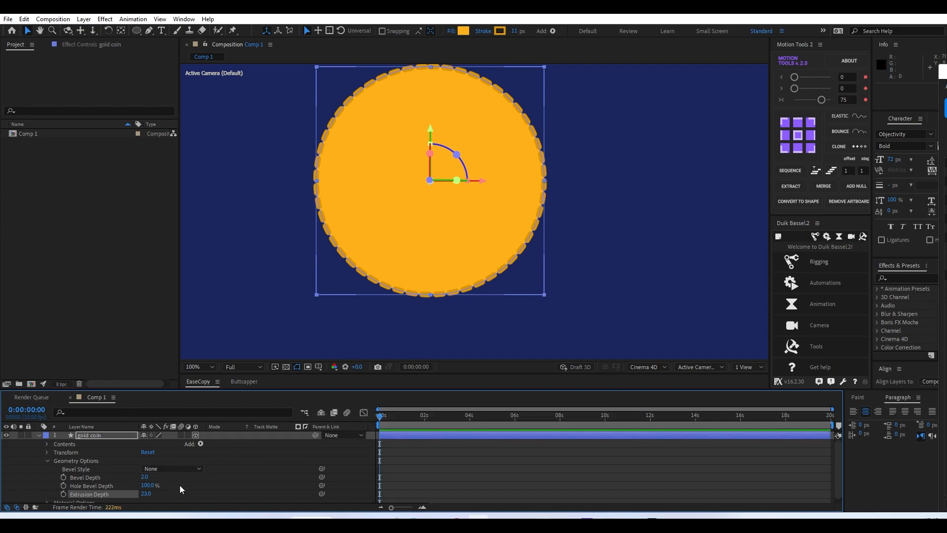
Step: Set the gold coin layer's Y Rotation to 40° so that its edge faces the camera
click(94, 436)
key(r)
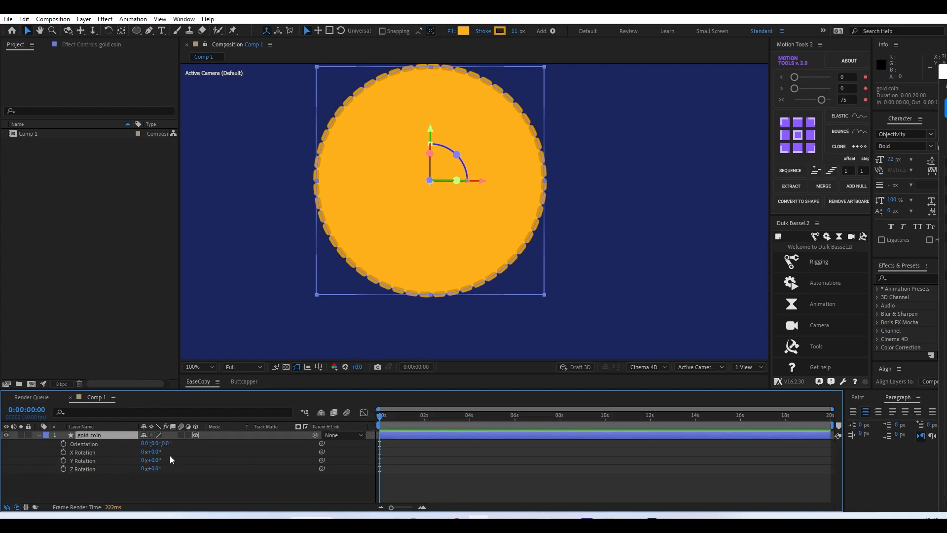
drag(151, 460, 190, 471)
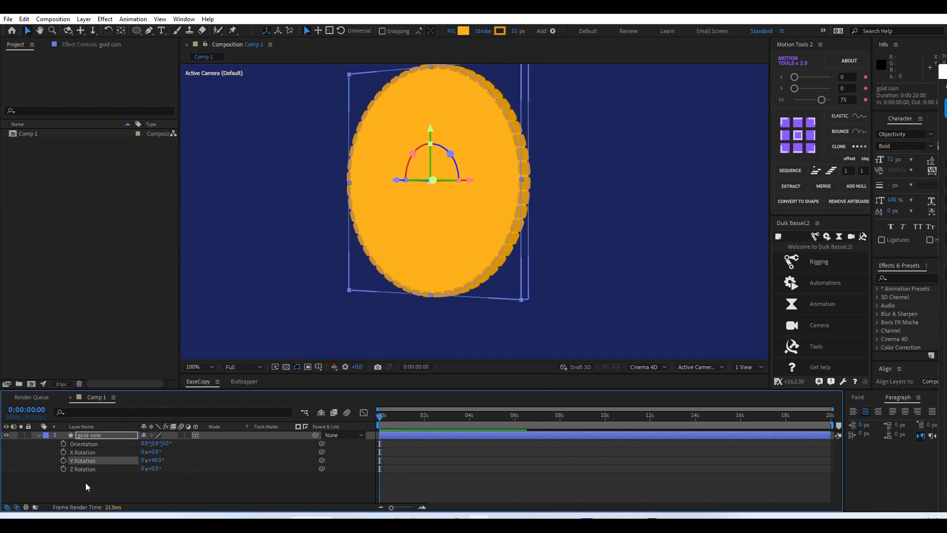
Step: Thicken the coin by setting the extrusion depth in its Geometry Options to 74
click(49, 453)
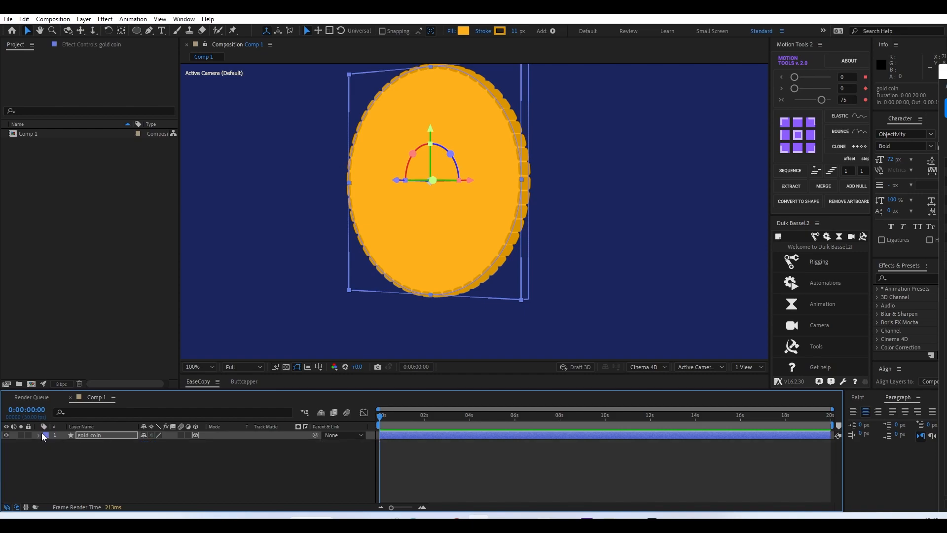
click(38, 435)
click(39, 435)
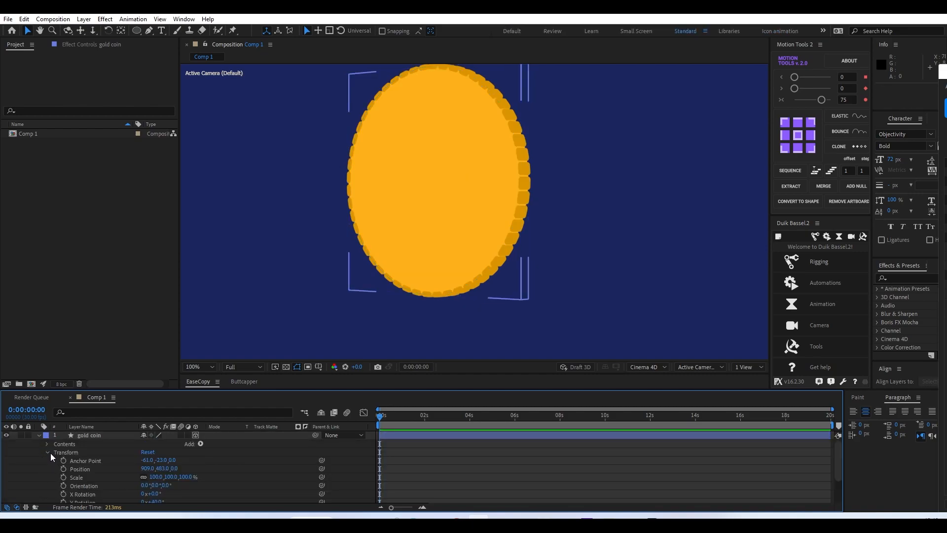
click(49, 452)
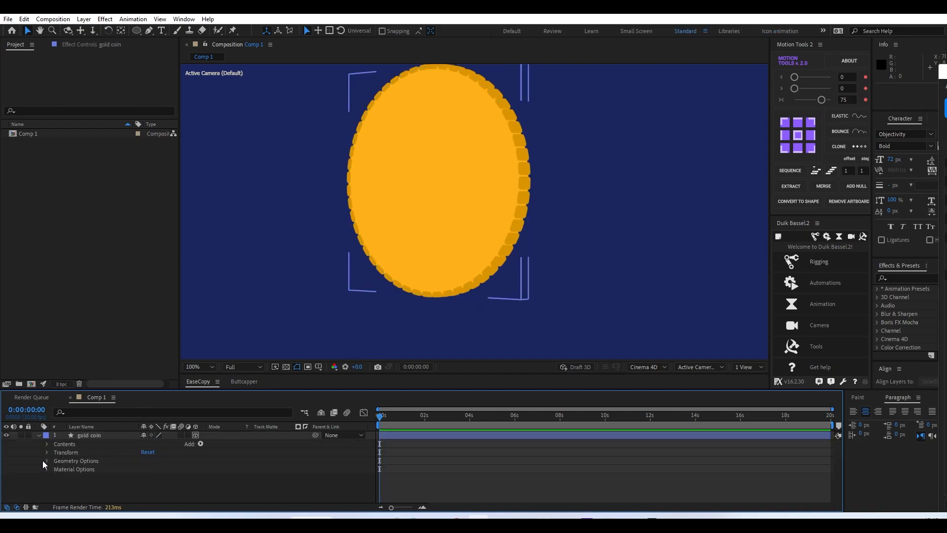
click(47, 460)
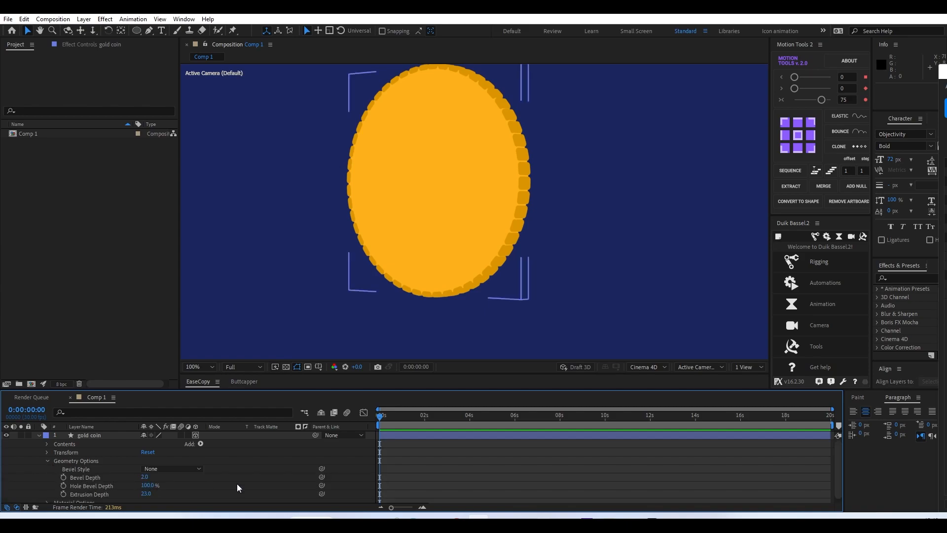
drag(147, 494, 180, 506)
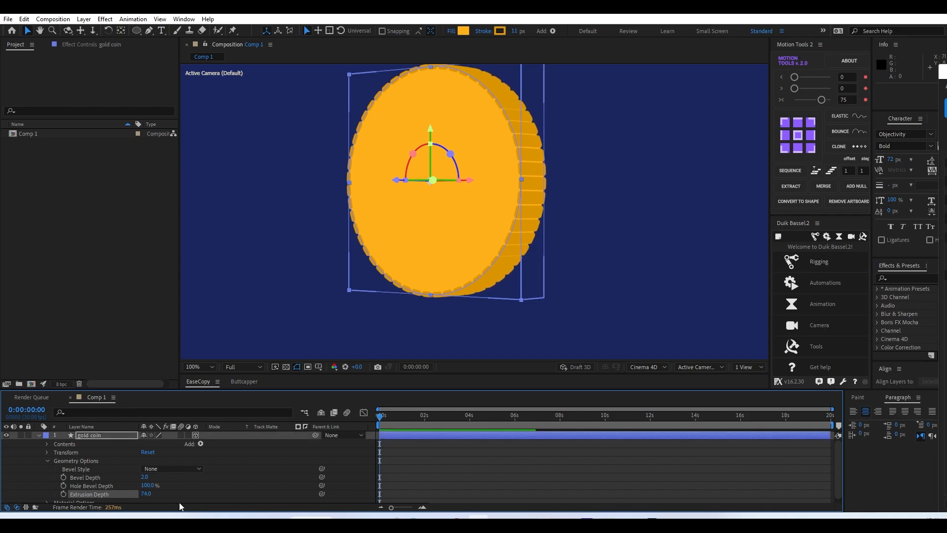
click(230, 487)
scroll(505, 166, down, 3)
scroll(479, 244, up, 2)
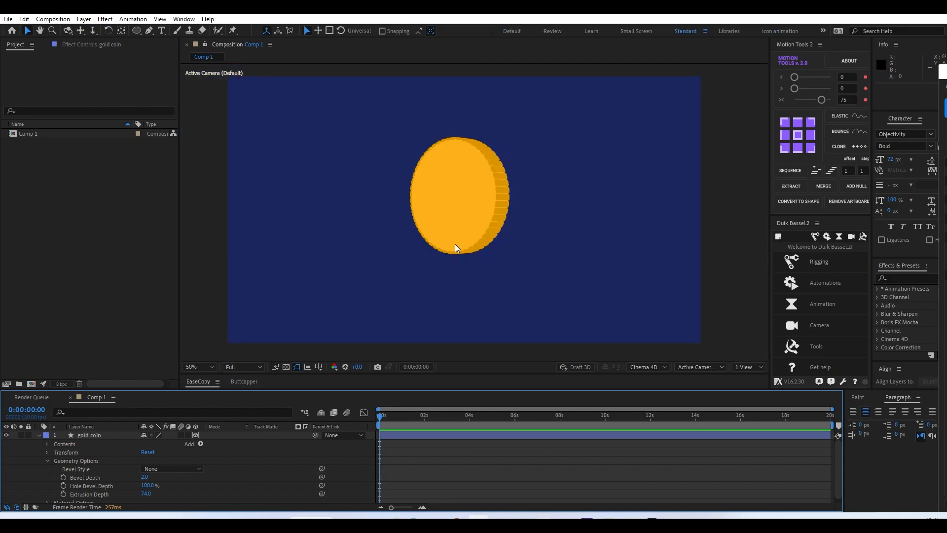
Step: Reset the gold coin layer's Y Rotation to 0° and collapse the layer's properties
click(94, 437)
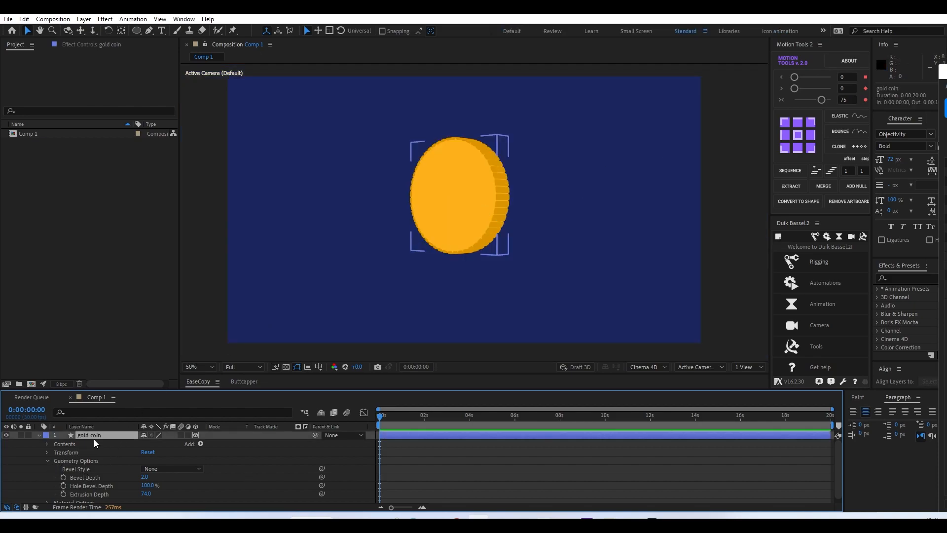
key(r)
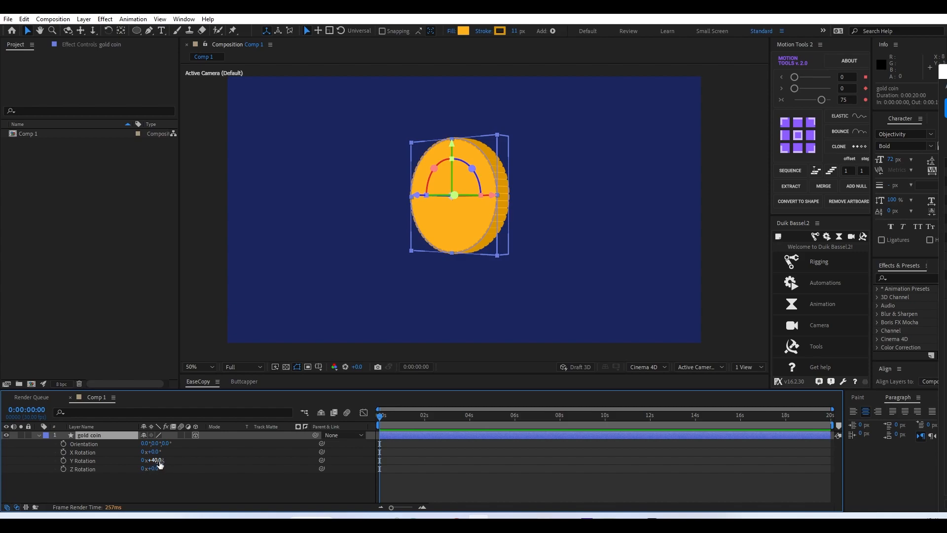
click(155, 461)
text(0)
key(Return)
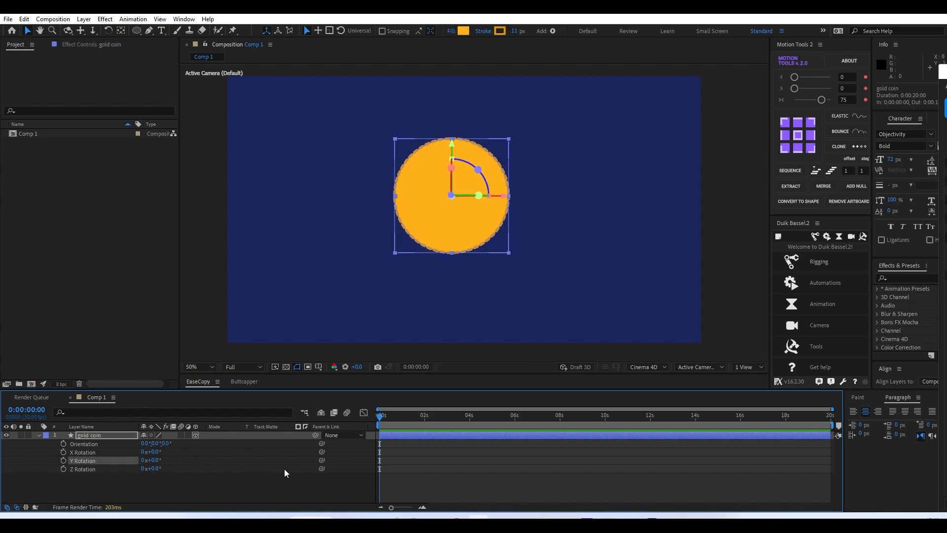
click(238, 484)
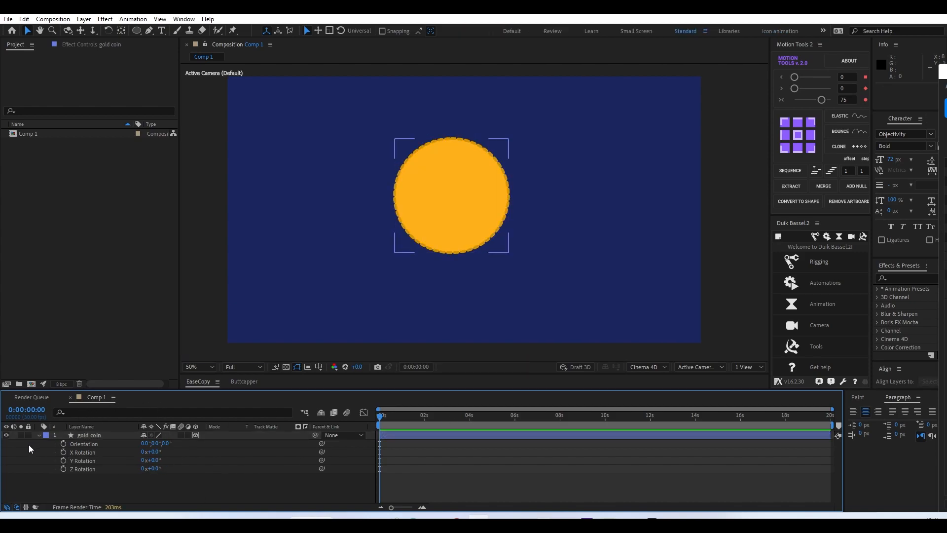
click(38, 436)
click(98, 427)
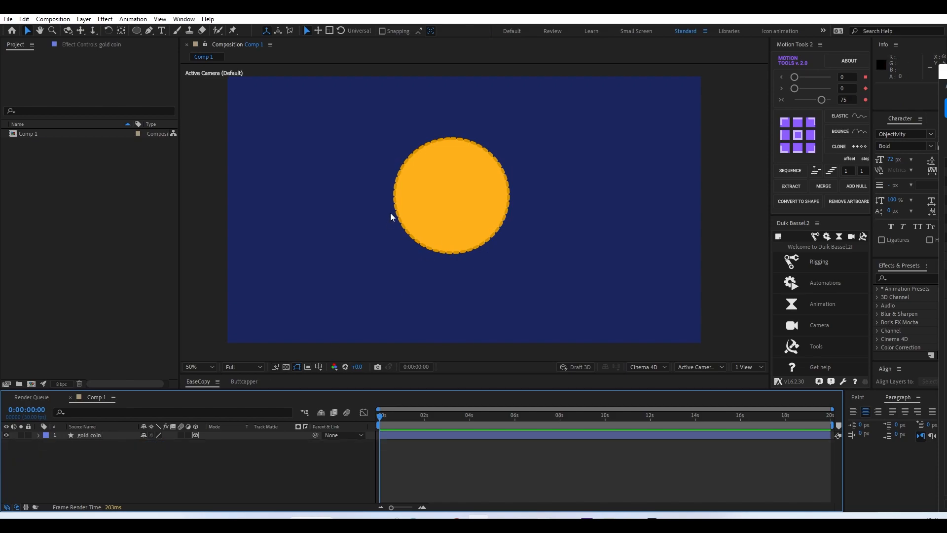
Step: Add a white point light to the composition with 80% intensity, no falloff and shadow casting turned off
click(91, 435)
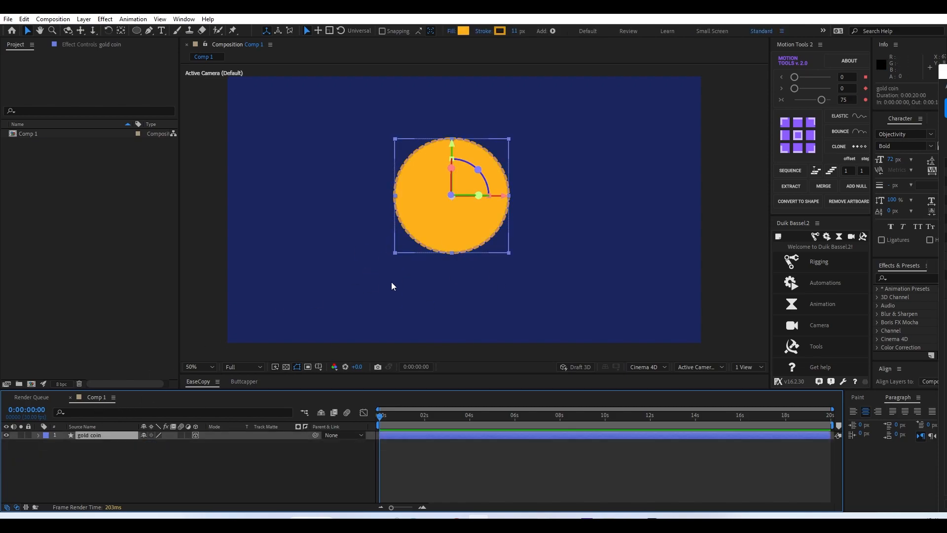
drag(493, 254, 491, 253)
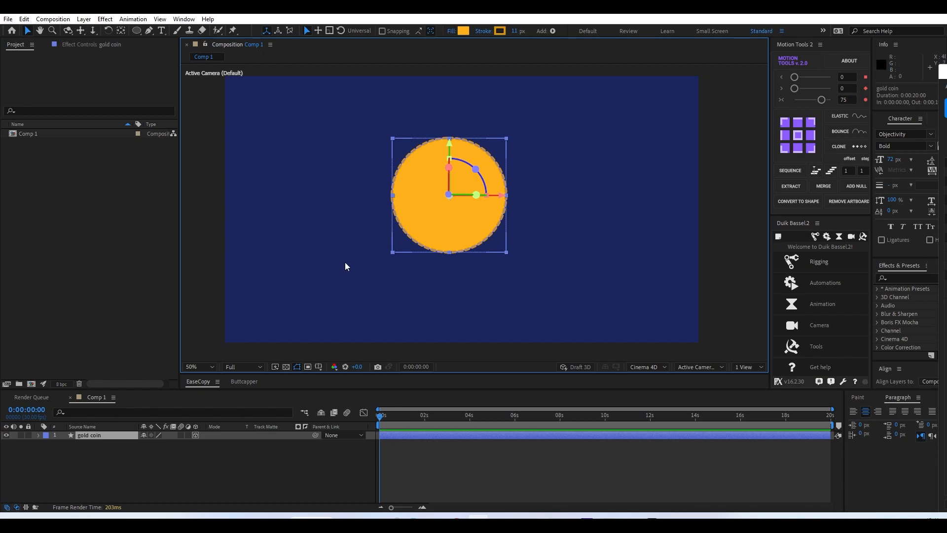
right_click(98, 452)
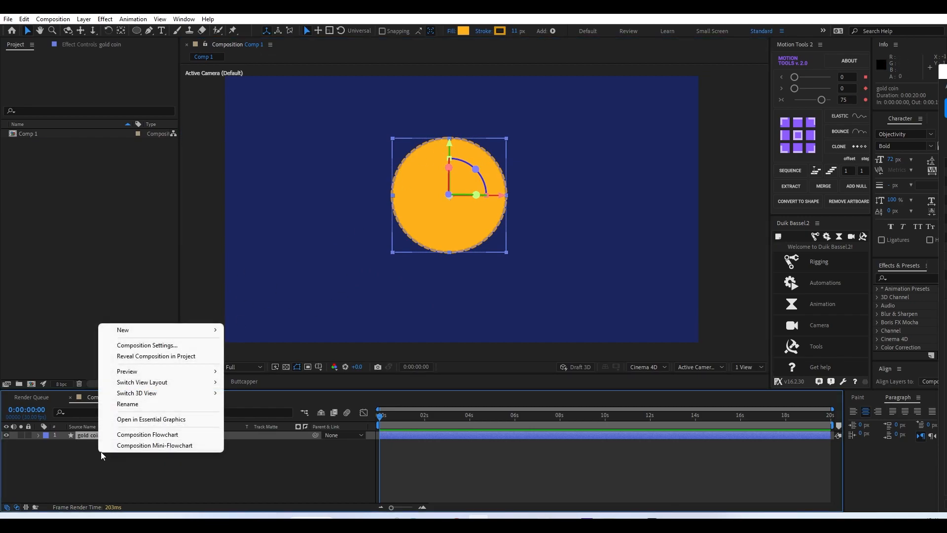
mouse_move(188, 335)
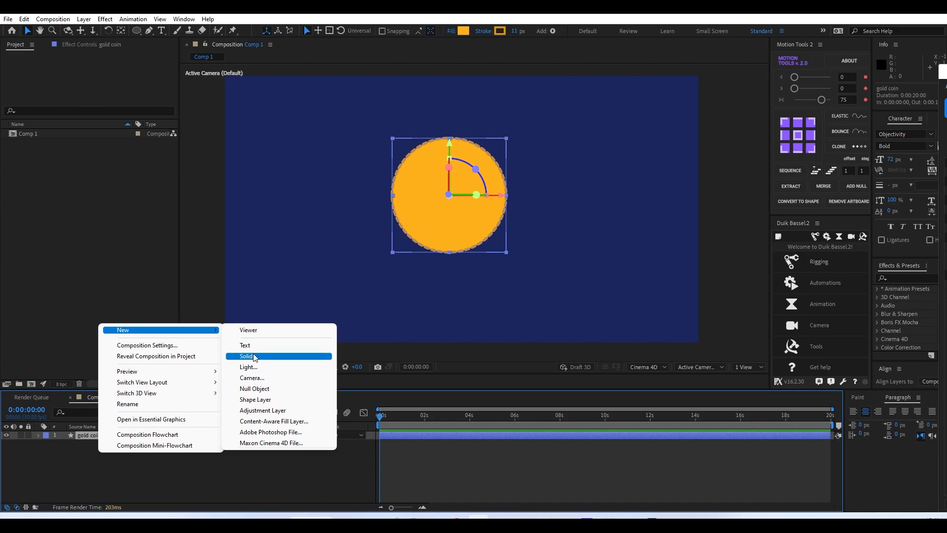
click(249, 367)
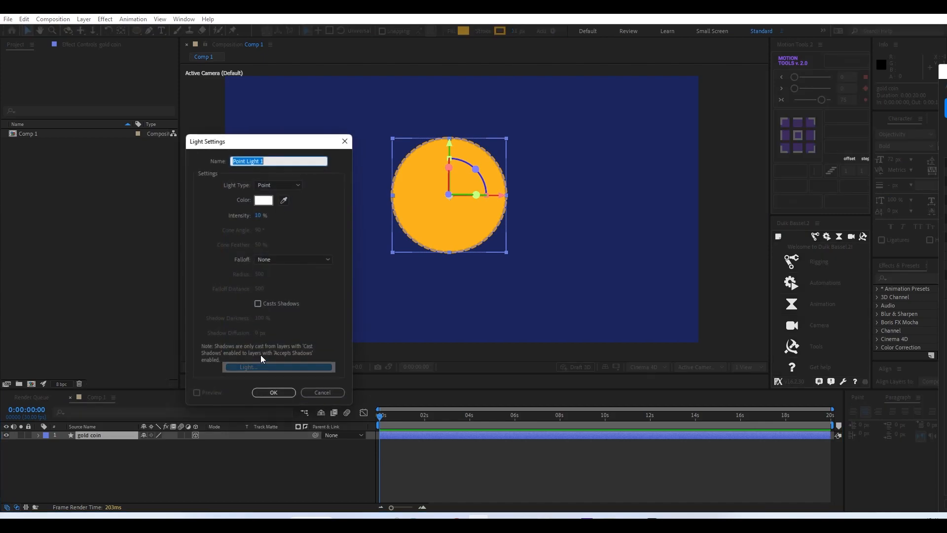
click(284, 186)
click(277, 220)
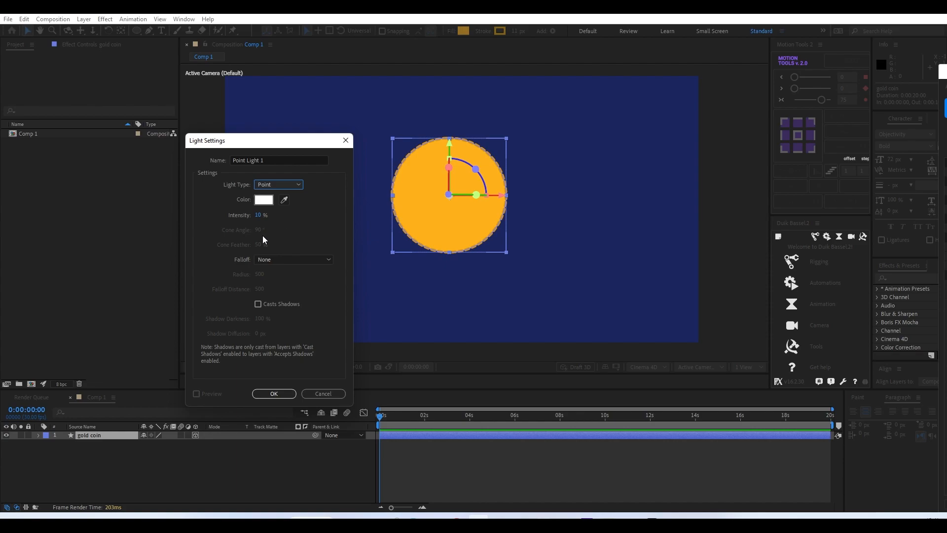
click(260, 216)
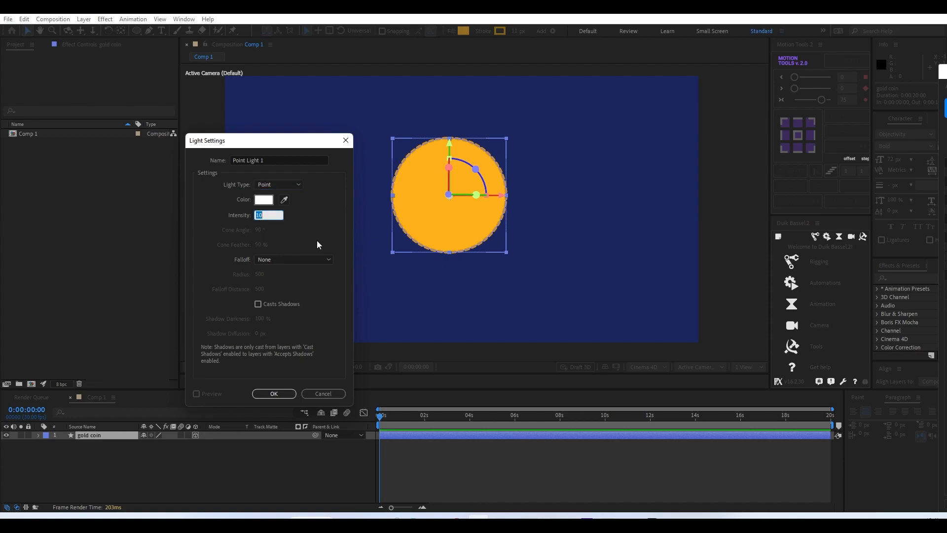
text(80)
key(Return)
click(278, 305)
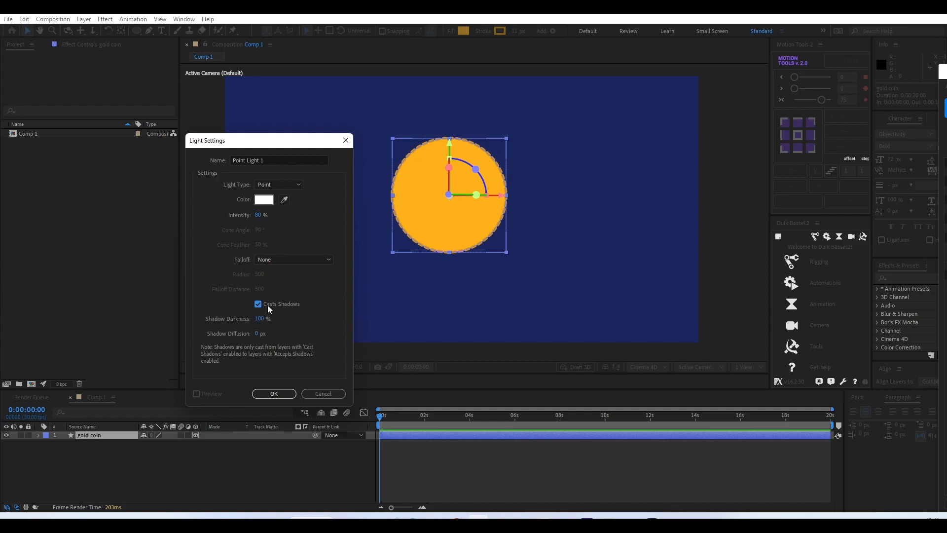
click(278, 304)
click(270, 394)
Step: Move the point light just above the coin's upper-right edge, at about X 1052, Y 304
drag(492, 134, 504, 82)
drag(531, 131, 548, 146)
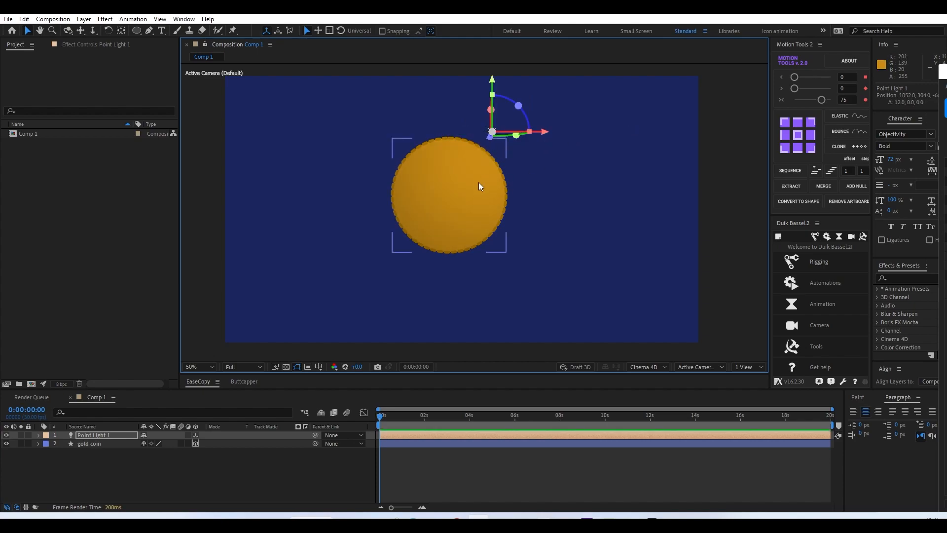
Step: Turn the gold coin to a Y Rotation of 26° to expose its ridged edge to the light
click(87, 443)
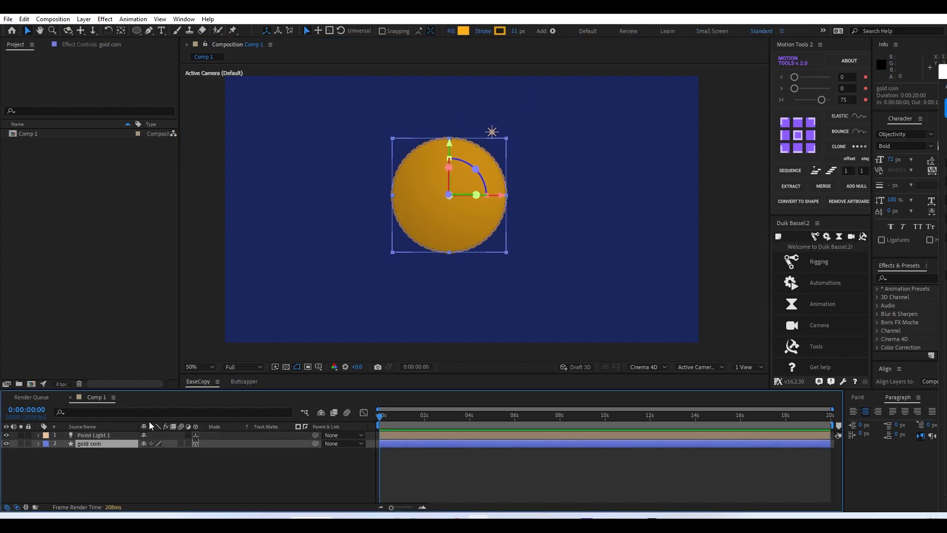
key(r)
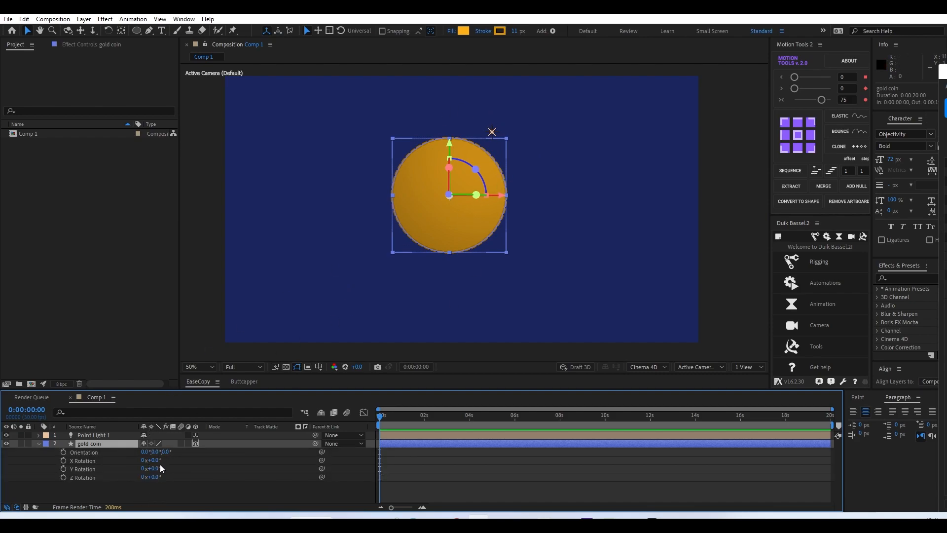
mouse_move(154, 468)
mouse_down()
mouse_move(177, 478)
mouse_move(168, 473)
mouse_up()
drag(168, 472, 169, 472)
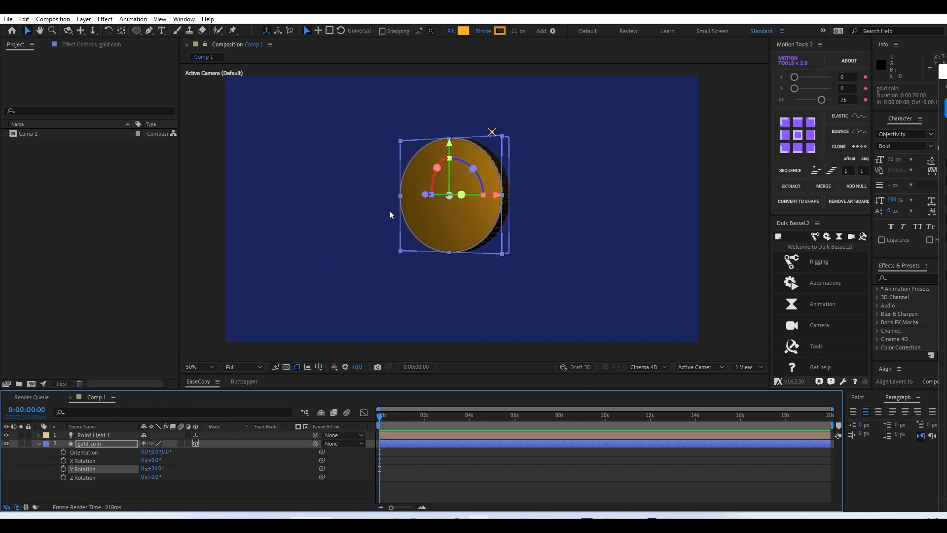
Step: Nudge the point light slightly upward, to about Y 298
scroll(498, 164, up, 4)
scroll(542, 202, down, 1)
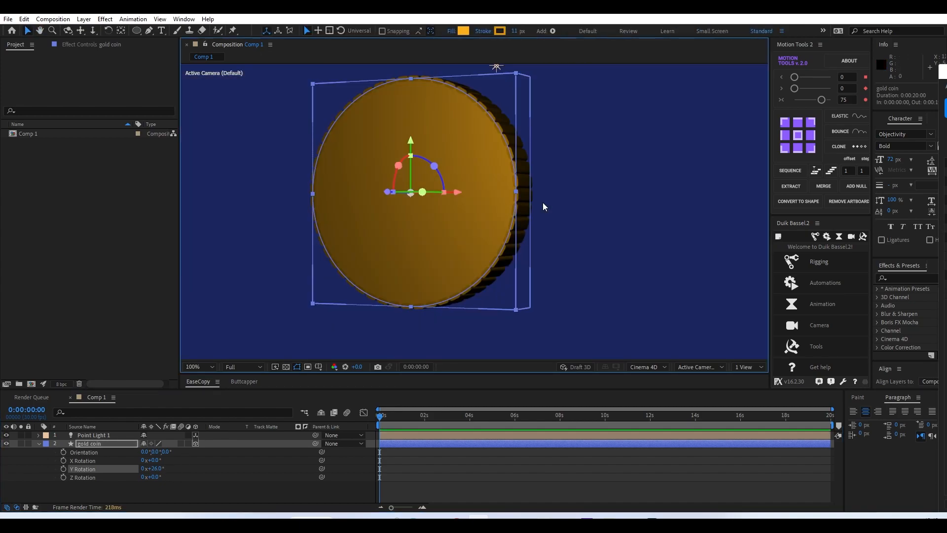
drag(545, 195, 563, 227)
click(514, 97)
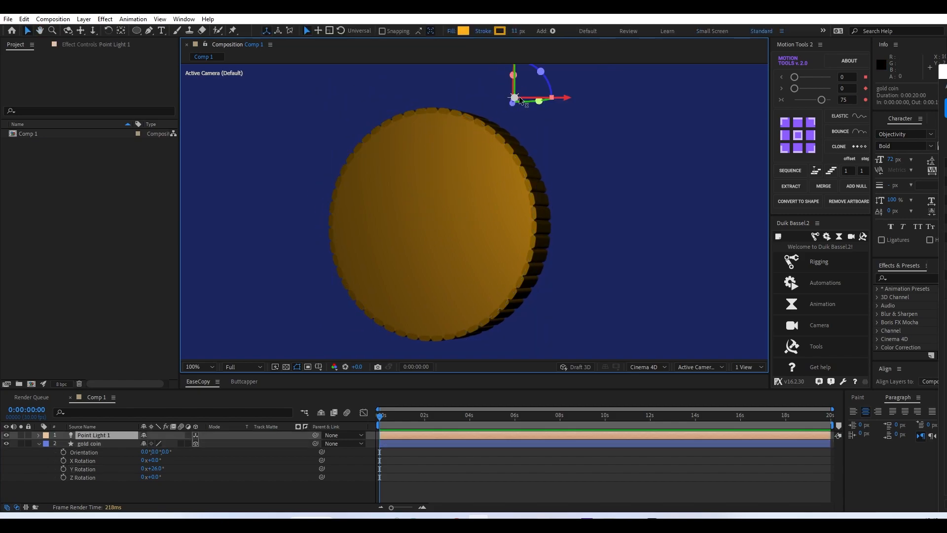
key(comma)
drag(494, 105, 494, 103)
Step: Brighten the coin by raising the point light's intensity to 155% in its Light Options
click(38, 436)
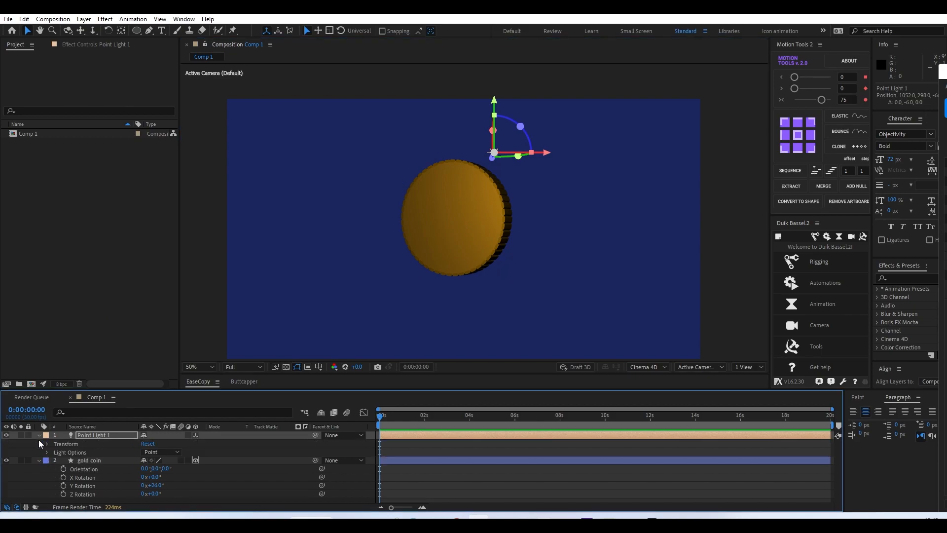
click(47, 444)
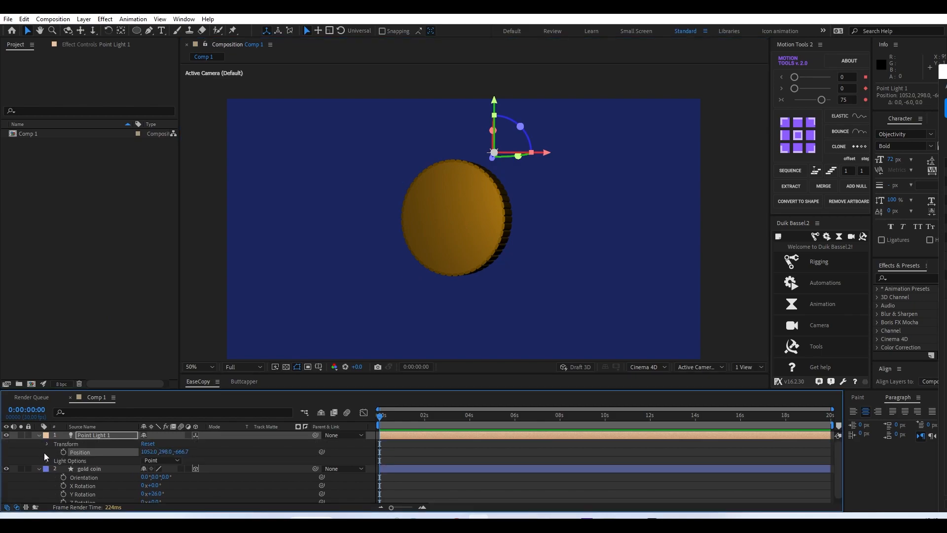
click(47, 460)
scroll(88, 480, down, 1)
drag(148, 443, 184, 443)
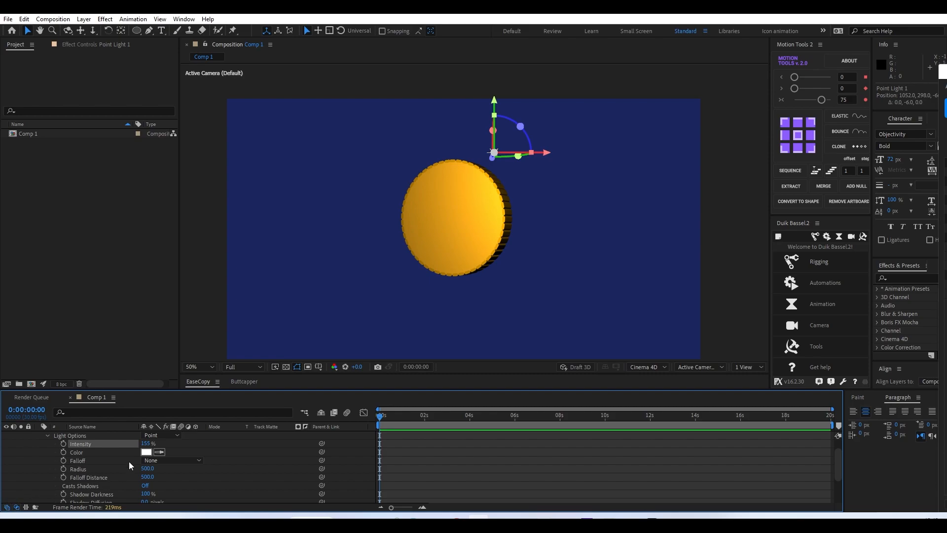
Step: Set the point light's intensity to 150% and collapse its layer properties
scroll(135, 452, up, 2)
click(145, 460)
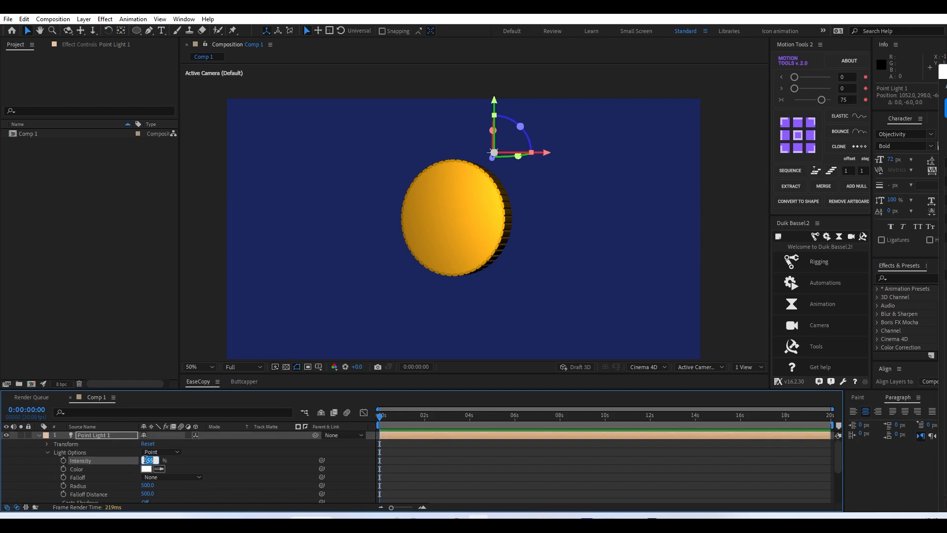
text(150)
key(Return)
click(38, 433)
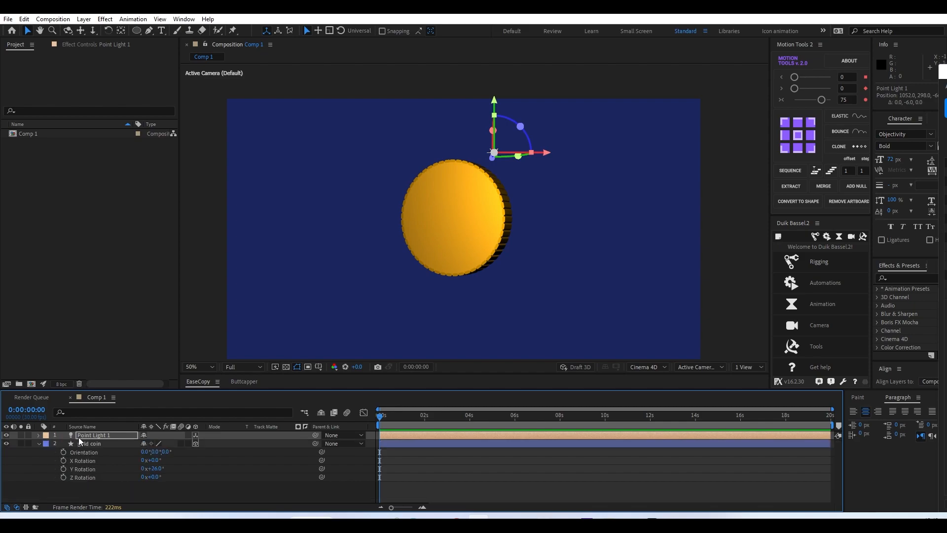
Step: Duplicate the point light and move the copy to the coin's lower-left side, at about X 732, Y 566
key(ctrl+d)
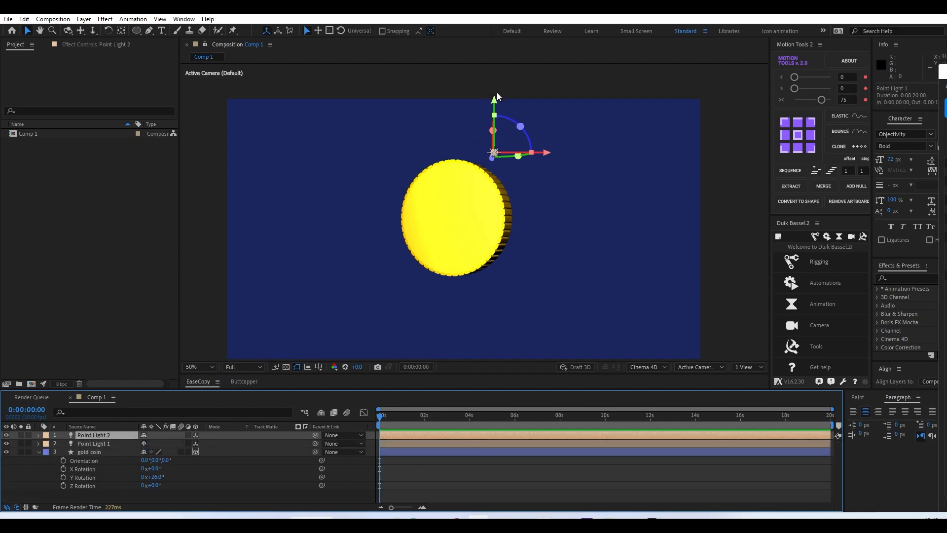
drag(492, 102, 492, 176)
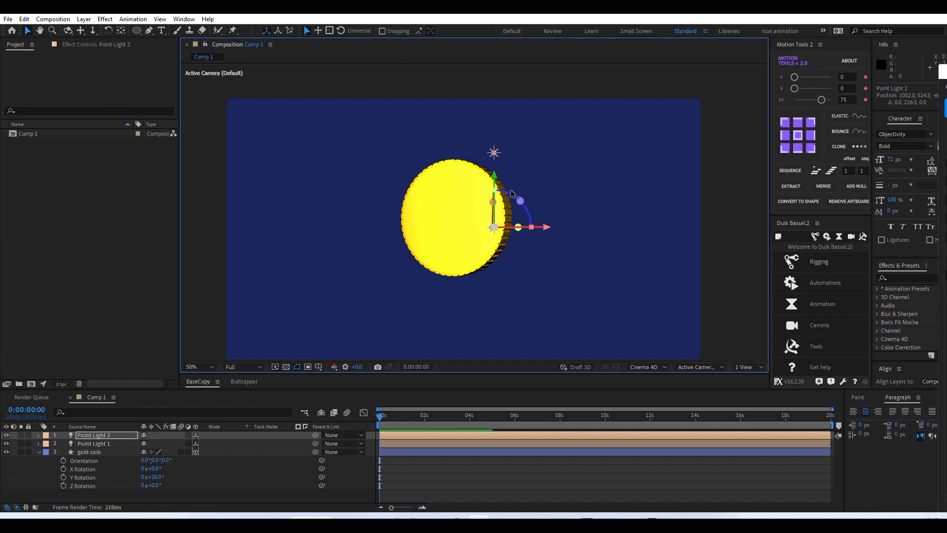
drag(543, 227, 440, 235)
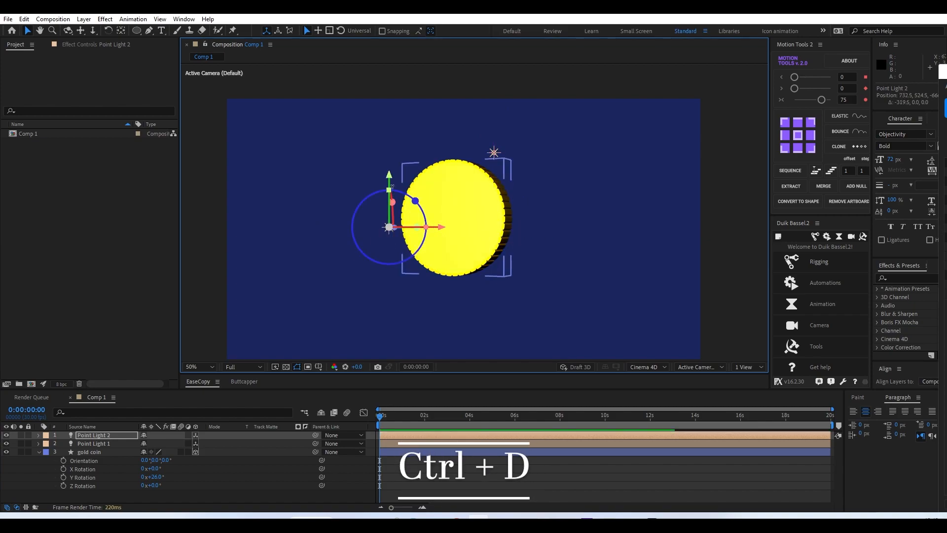
drag(393, 184, 393, 197)
Step: Set the duplicate point light's intensity to 80% in its Light Options
click(38, 435)
click(47, 452)
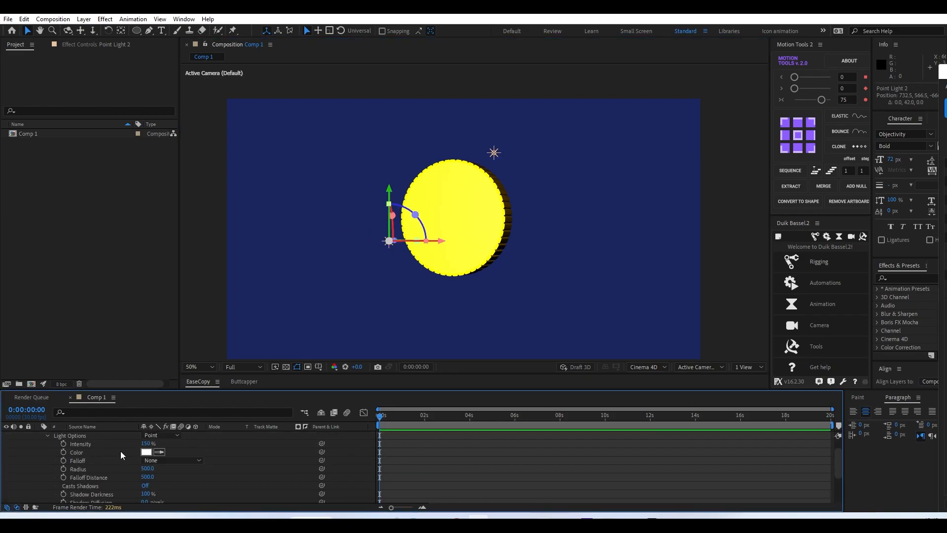
click(145, 443)
key(Return)
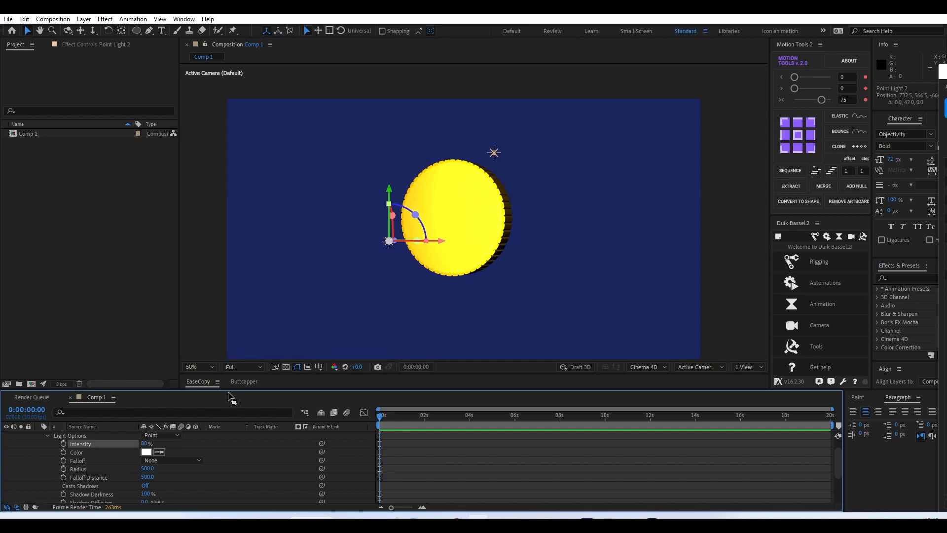
Step: Shift Point Light 2 to about X 746, Y 658, and Point Light 1 up and outward to about X 1090, Y 226
drag(389, 199, 389, 229)
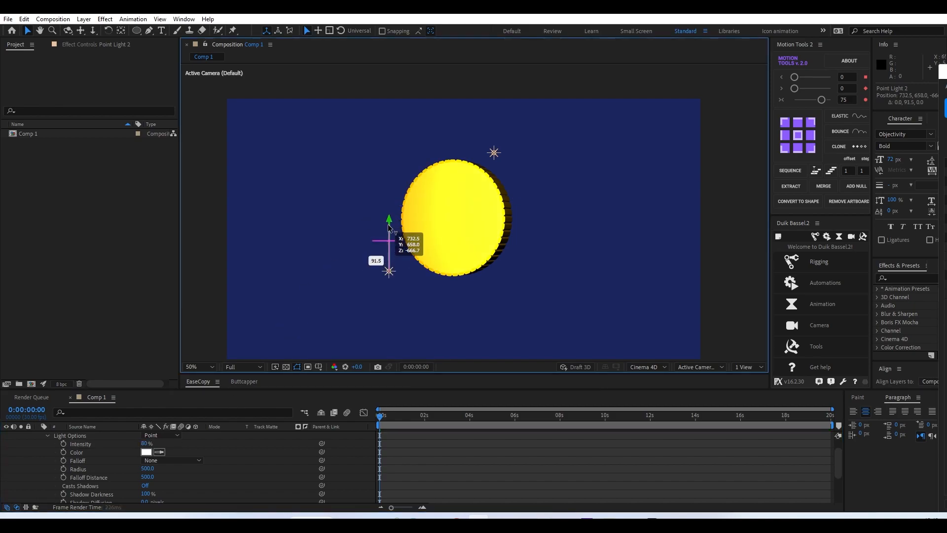
mouse_move(441, 272)
mouse_down()
mouse_move(353, 271)
mouse_move(443, 274)
mouse_up()
click(493, 154)
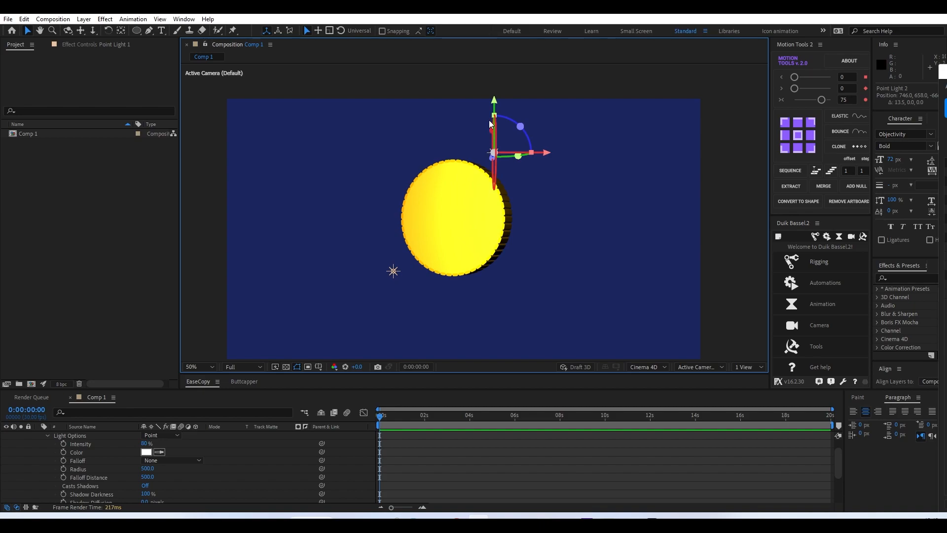
drag(494, 99, 495, 80)
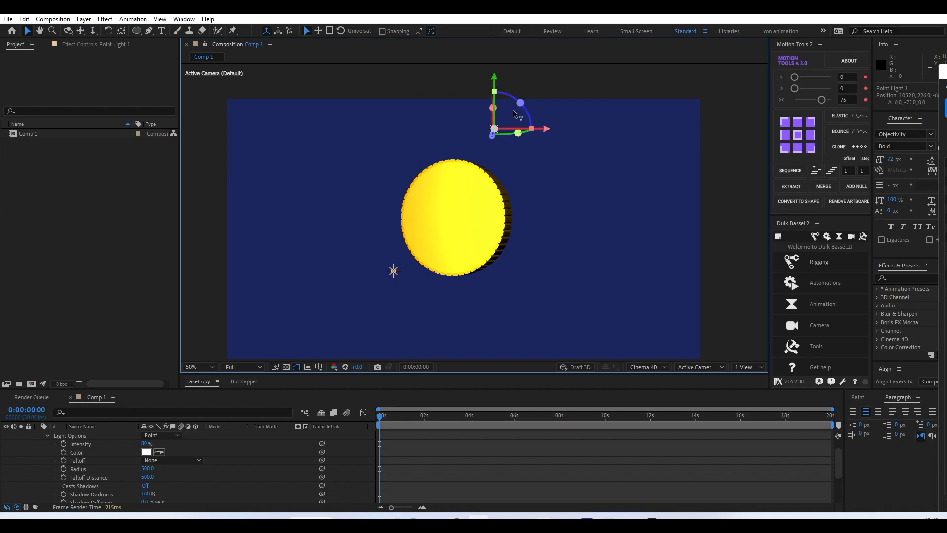
drag(553, 129, 563, 129)
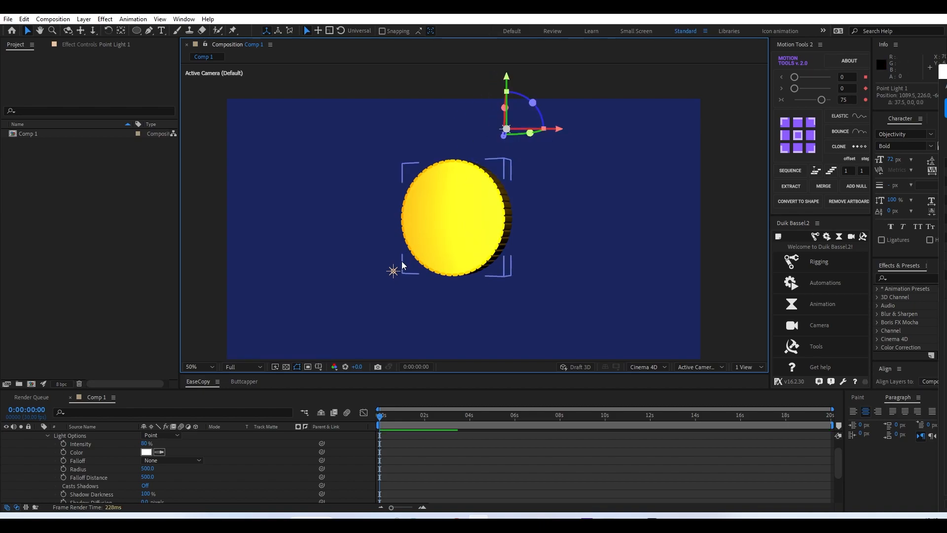
Step: Lower Point Light 2 to about Y 704 and collapse the open layer properties
click(393, 271)
drag(394, 227, 393, 240)
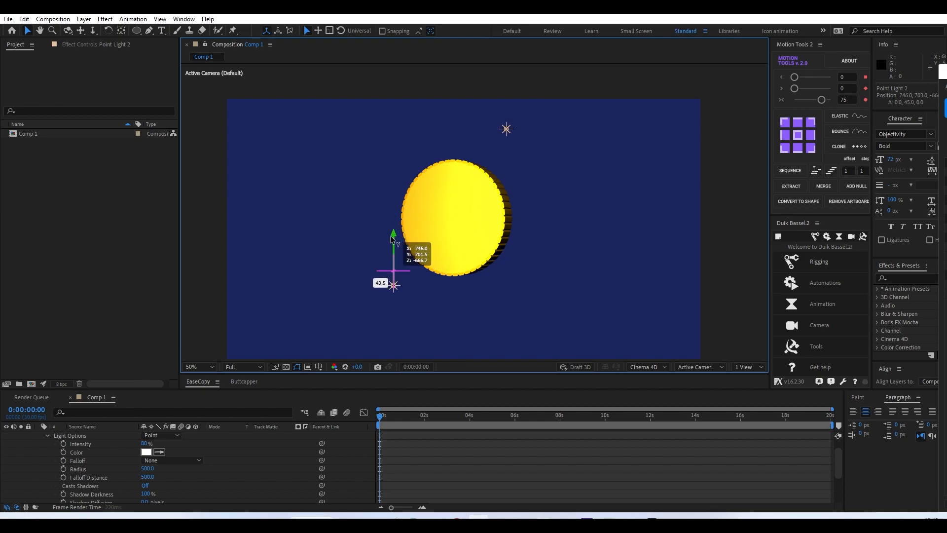
scroll(81, 466, up, 2)
click(39, 435)
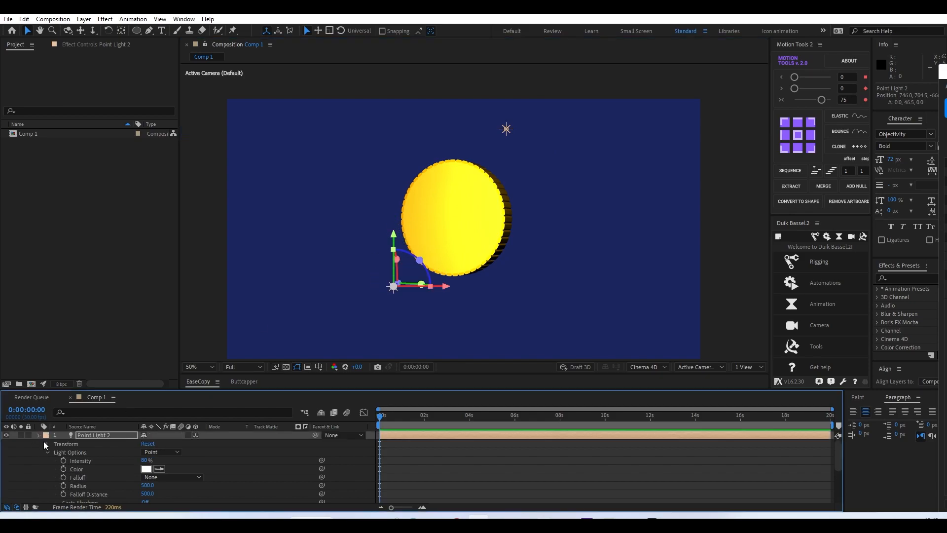
click(39, 452)
click(146, 459)
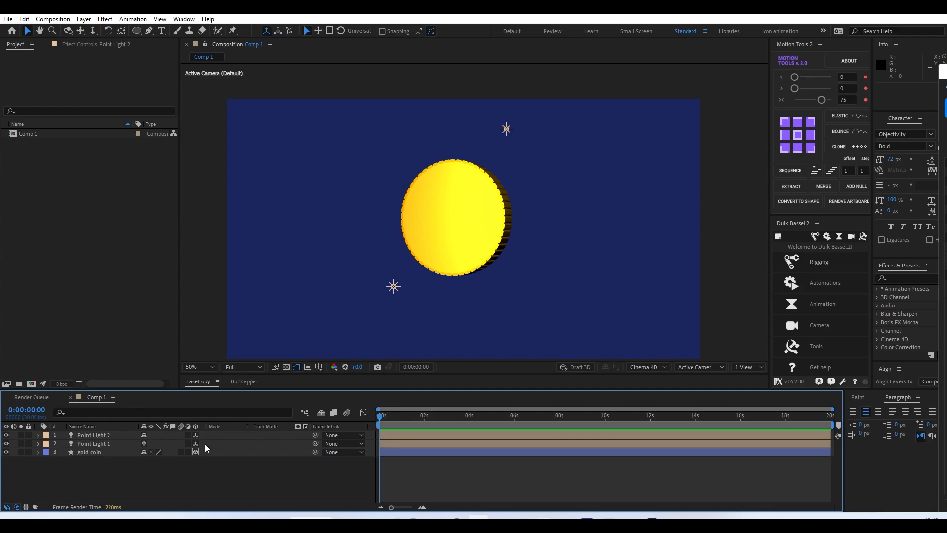
Step: Reset the gold coin's Y Rotation to 0° so it faces forward, and collapse its layer
click(451, 245)
click(450, 245)
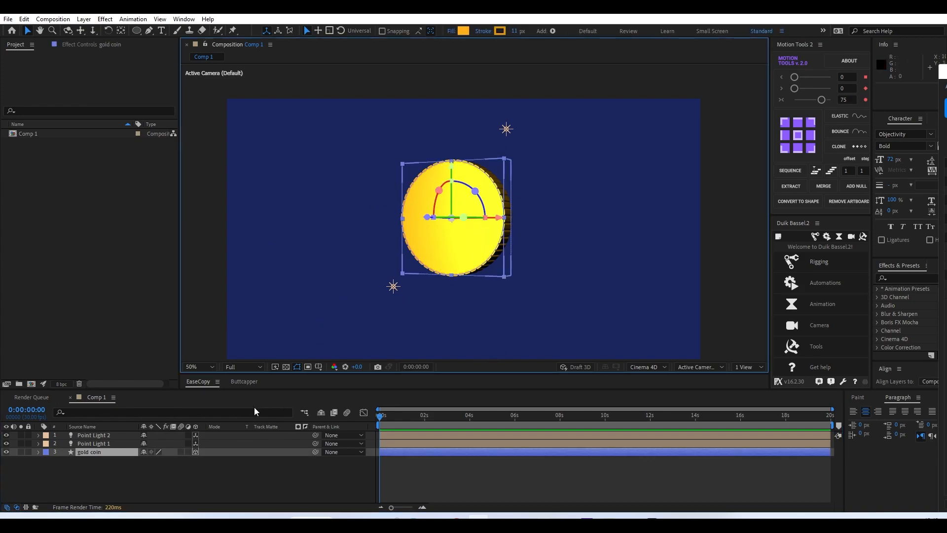
key(r)
click(156, 476)
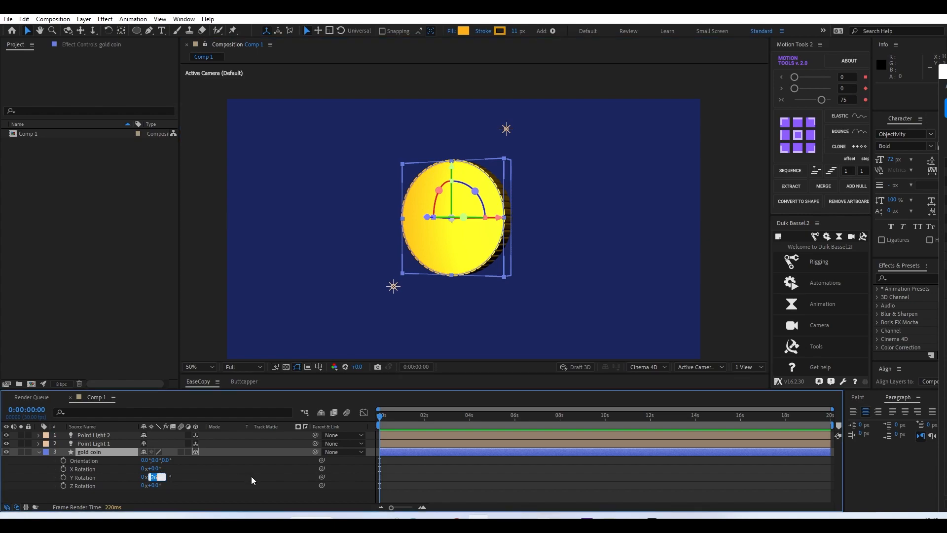
text(0)
key(Return)
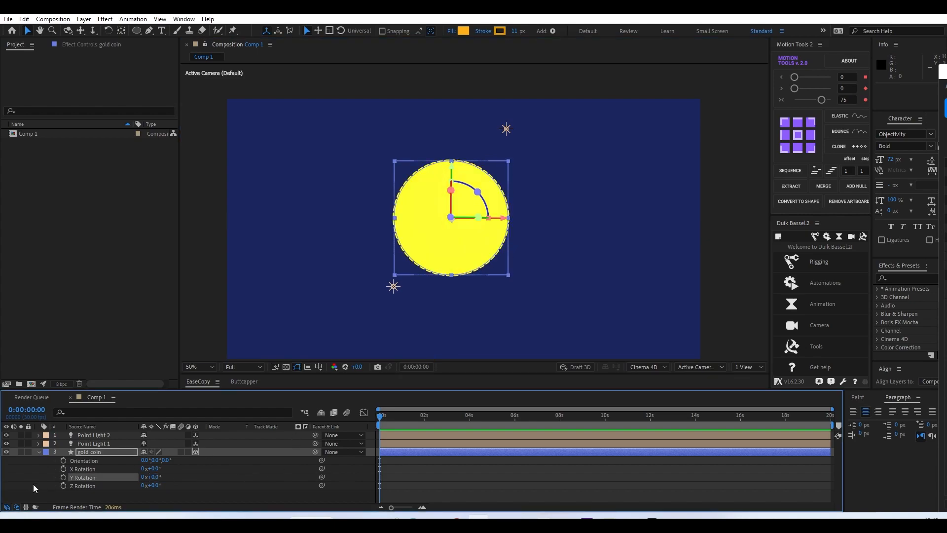
click(38, 452)
click(248, 461)
Step: End the work area at 5 seconds, and keyframe the coin's Position there after moving it left to X 375
mouse_move(480, 415)
mouse_down()
mouse_move(583, 416)
mouse_move(447, 437)
mouse_move(502, 428)
mouse_move(492, 428)
mouse_up()
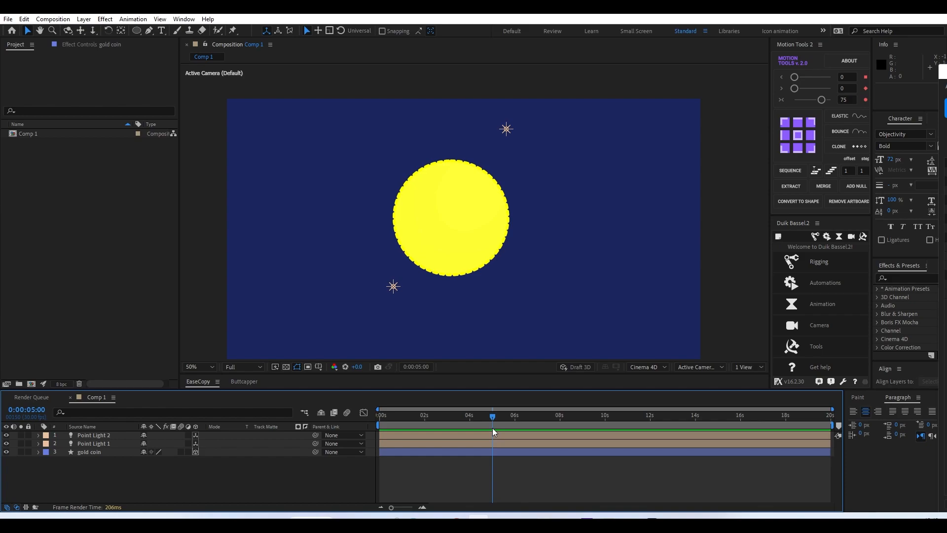
key(n)
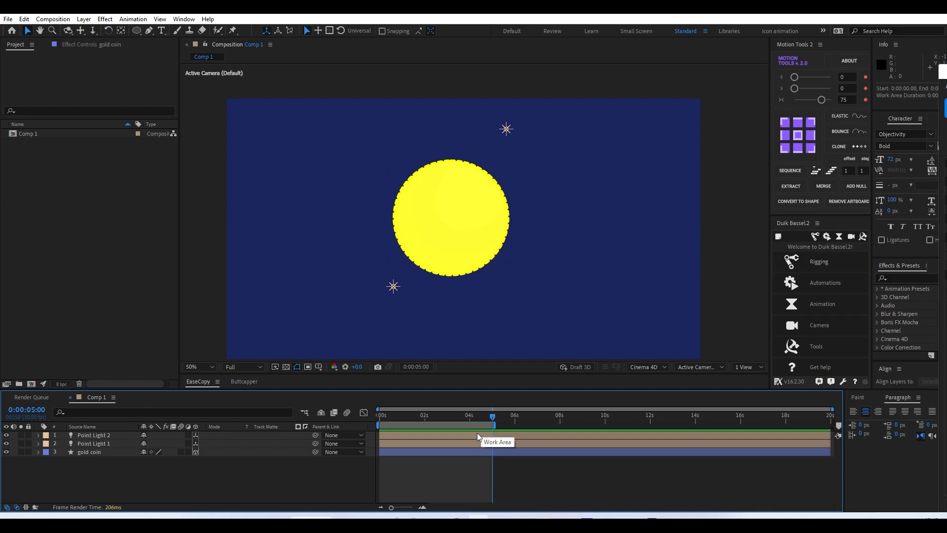
click(92, 452)
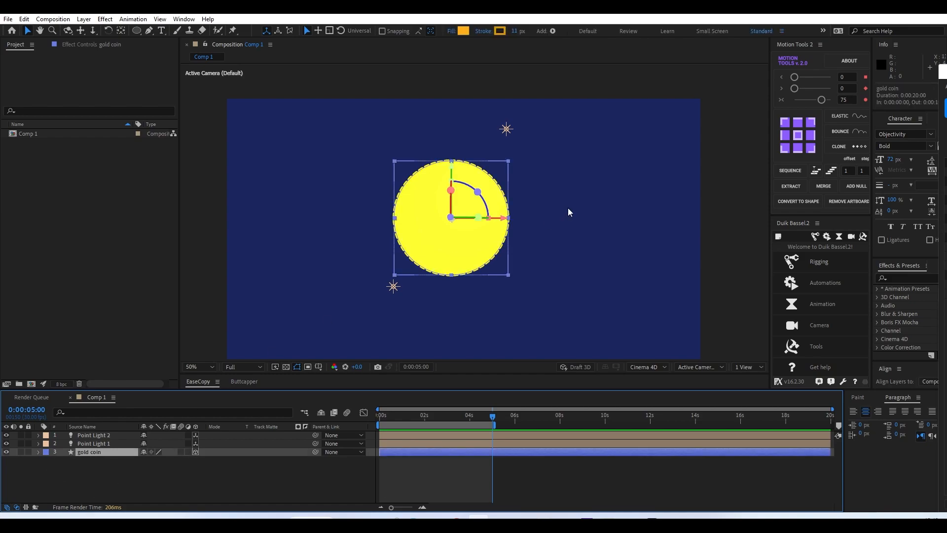
drag(502, 219, 370, 232)
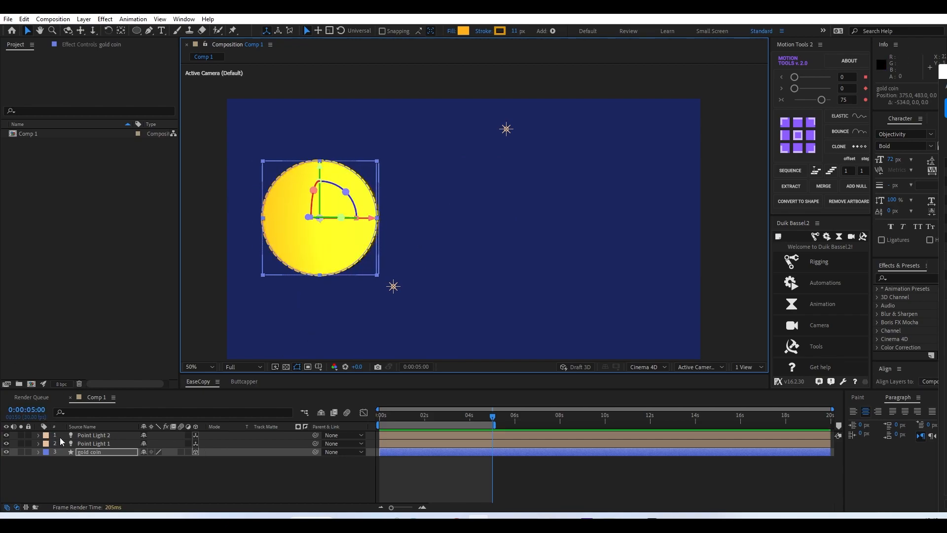
key(p)
click(63, 461)
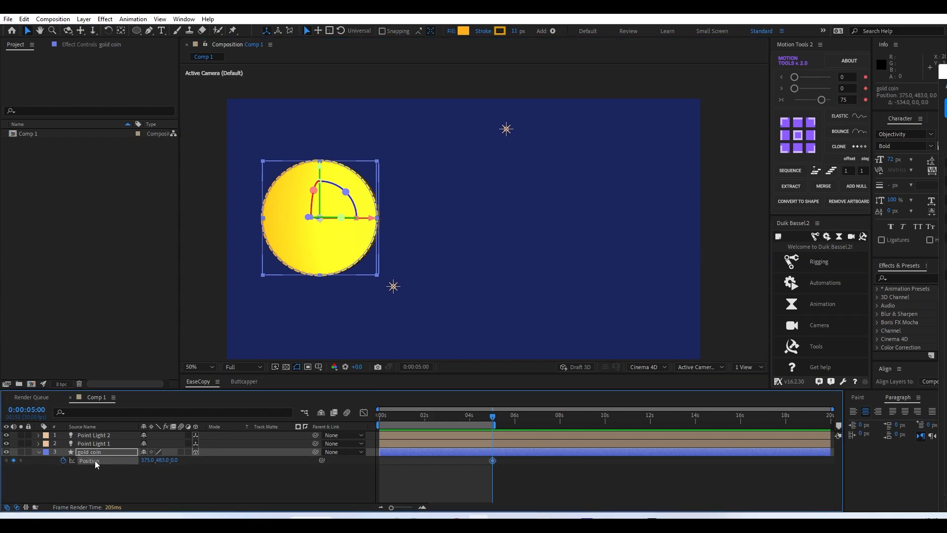
Step: Keyframe the coin's Y Rotation at 10° at 5 seconds, and show only the coin's keyframed properties
key(r)
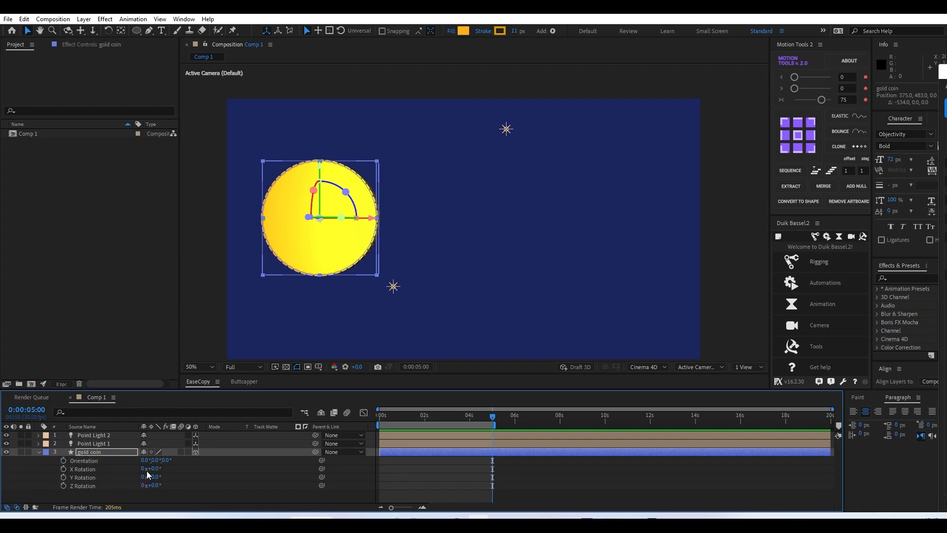
mouse_move(155, 476)
mouse_down()
mouse_move(145, 469)
mouse_move(168, 479)
mouse_up()
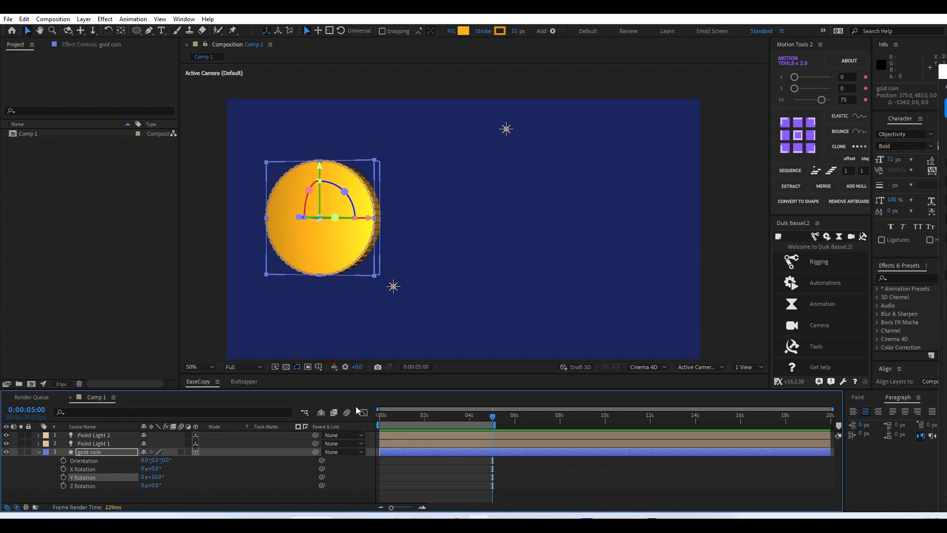
click(63, 478)
key(alt+shift+p)
key(u)
key(u)
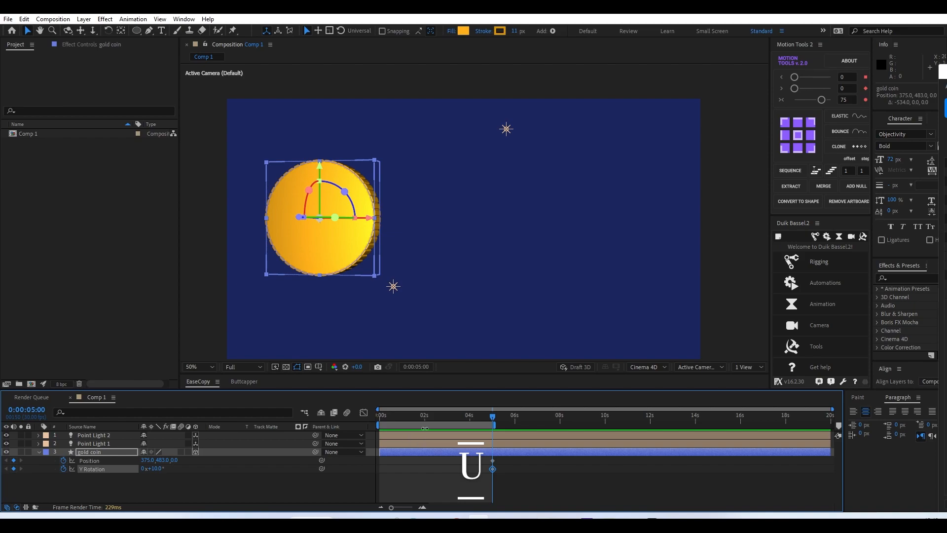
Step: Keyframe the coin's Y Rotation at 2x+0° at the start of the composition
drag(441, 418, 365, 434)
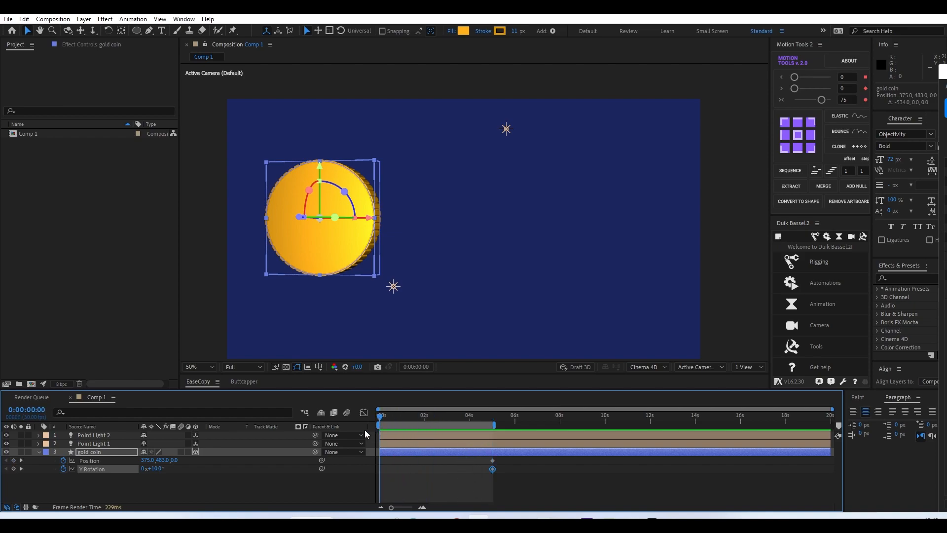
drag(157, 469, 491, 457)
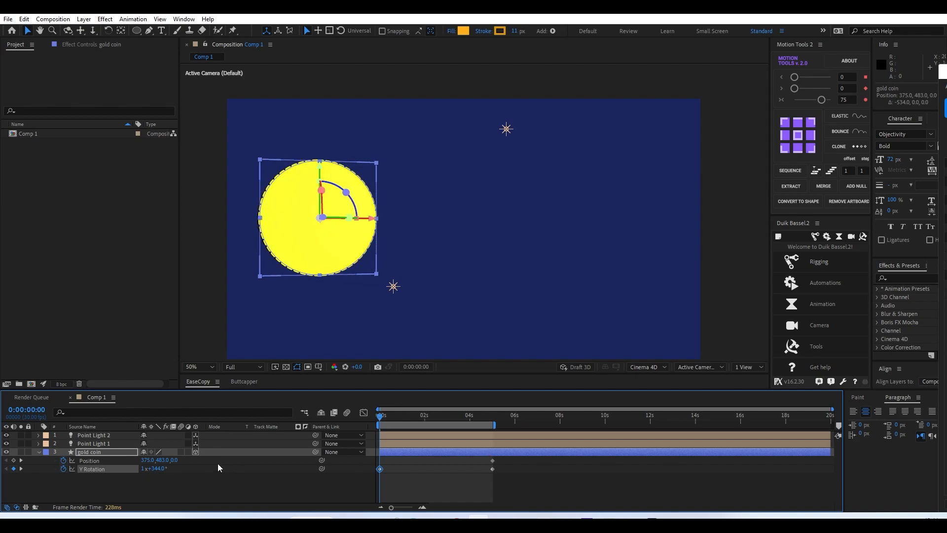
click(143, 468)
text(2)
key(Return)
click(156, 469)
text(0)
key(Return)
click(167, 478)
click(120, 478)
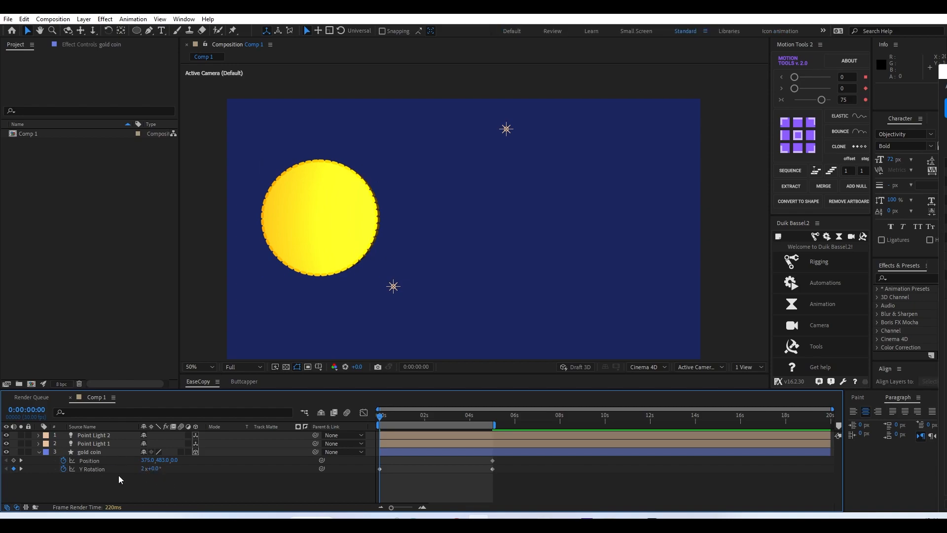
Step: Move the coin horizontally out of the frame past its right edge at 0 seconds to keyframe its starting Position
click(90, 452)
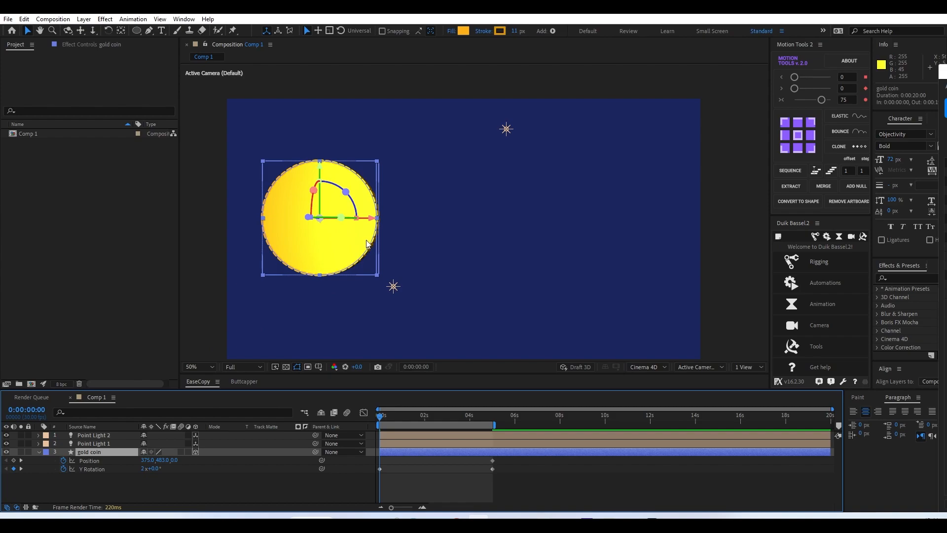
drag(373, 221, 881, 229)
click(407, 473)
Step: Preview the move, extend the work area to 0:00:05:20, and keyframe the coin's Y Rotation at -29° there
drag(394, 416, 491, 450)
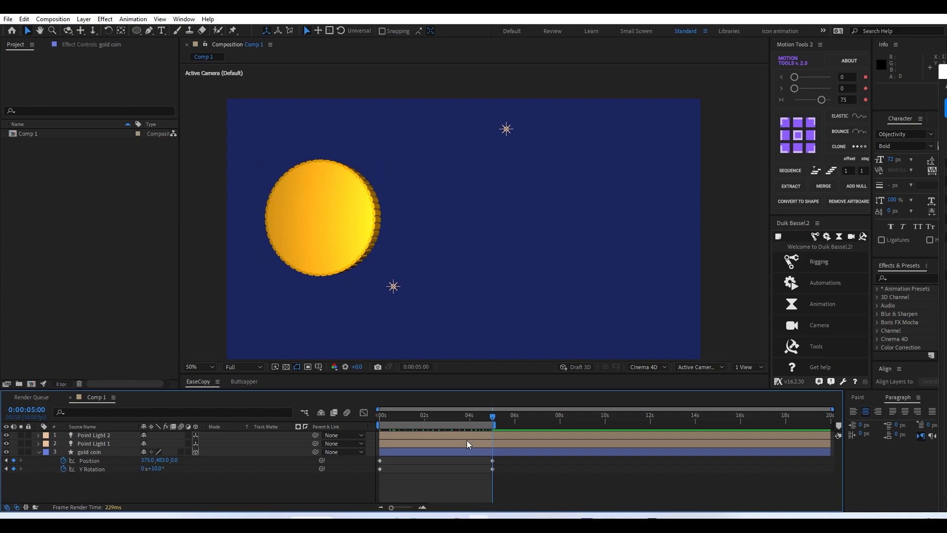
key(space)
key(n)
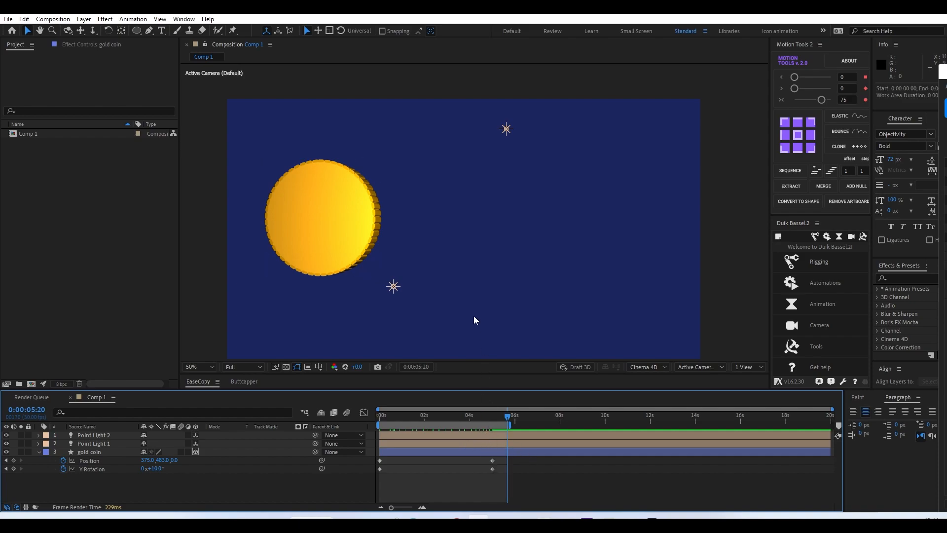
click(507, 453)
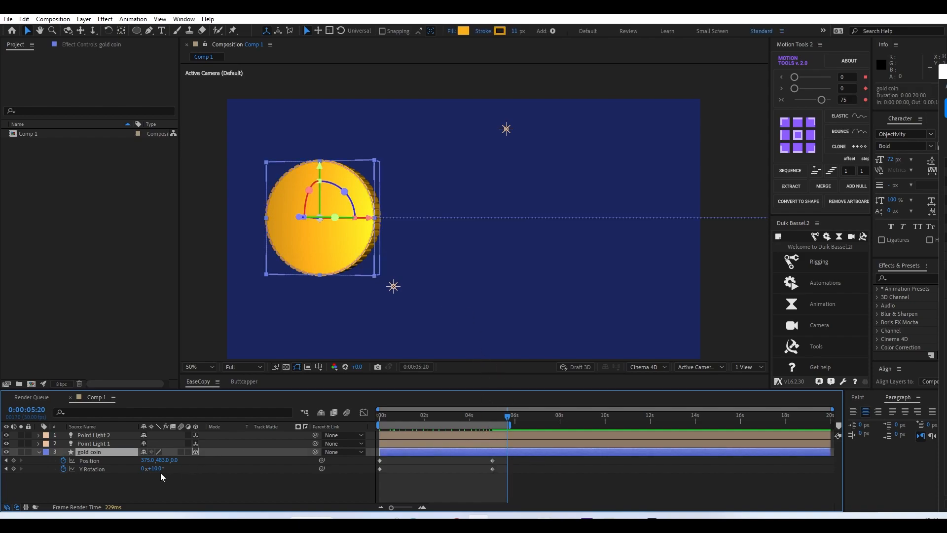
drag(153, 474, 136, 472)
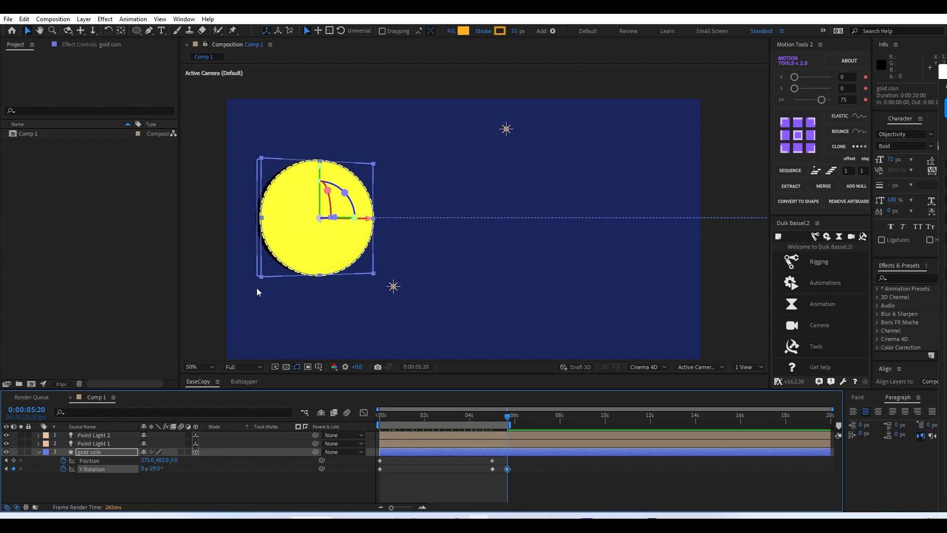
Step: Apply Easy Ease to all the coin's Position and Y Rotation keyframes and show their curves in the Graph Editor
drag(535, 476, 223, 426)
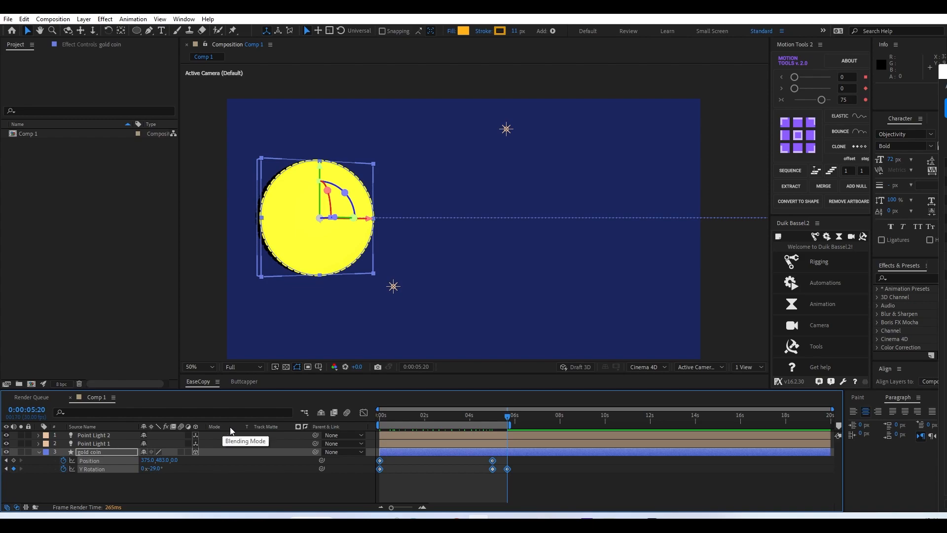
key(F9)
click(364, 412)
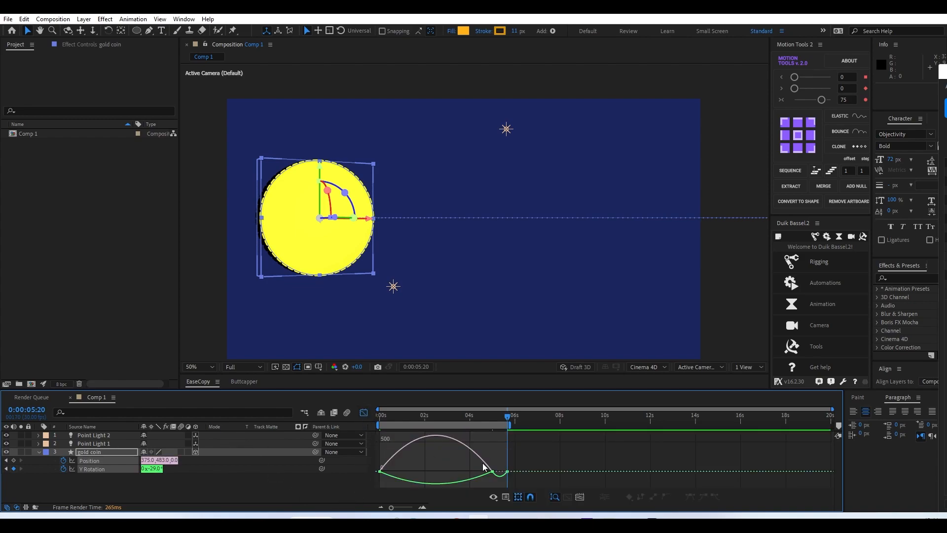
Step: Apply Easy Ease to all the coin's Position and Y Rotation keyframes and lengthen their easing handles inward in the speed graph
drag(551, 434, 325, 494)
key(F9)
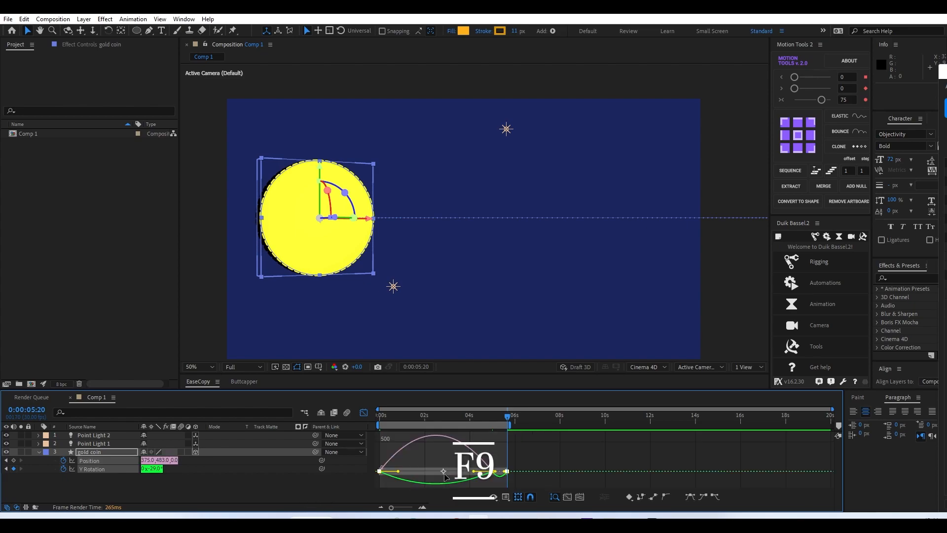
drag(400, 473, 407, 471)
drag(474, 472, 464, 472)
click(542, 453)
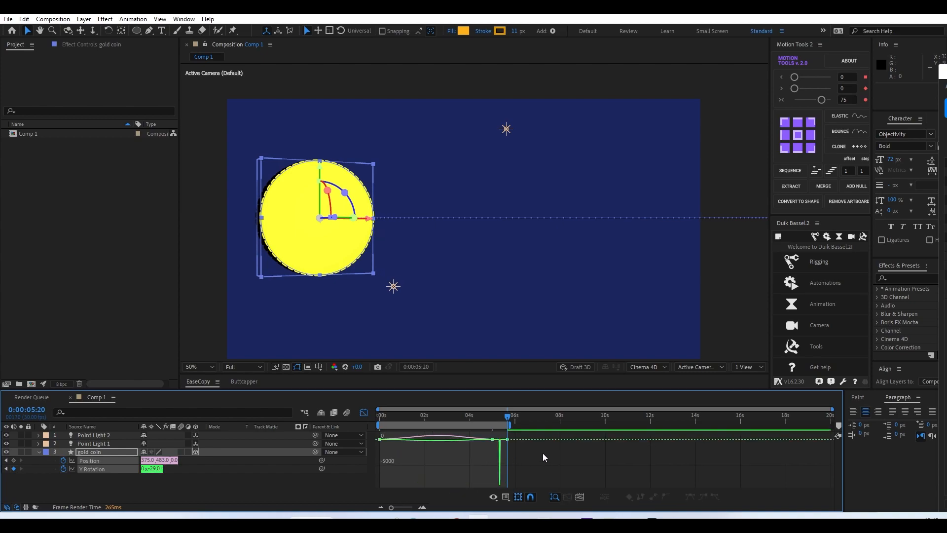
Step: Soften the spike in the Y Rotation speed curve between 5 seconds and the last keyframe, and close the Graph Editor
scroll(542, 453, up, 5)
scroll(484, 455, down, 2)
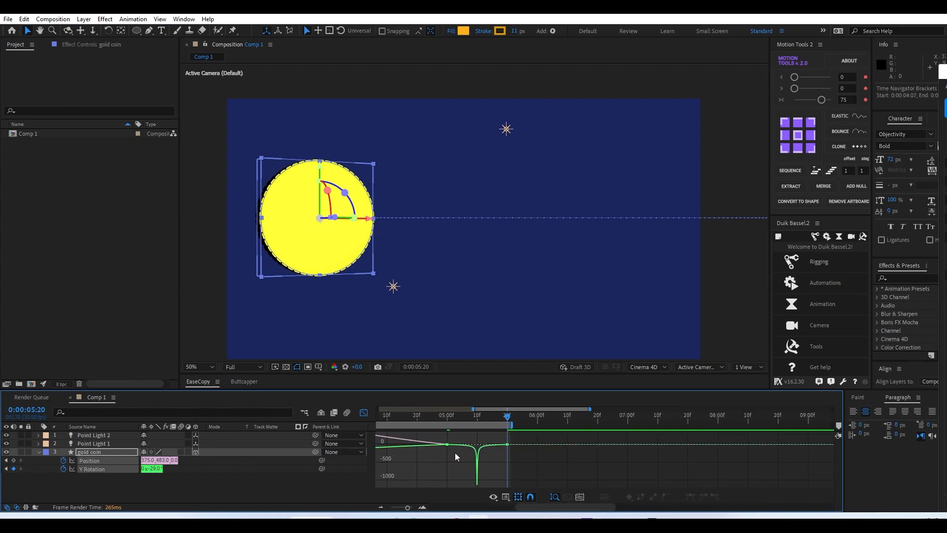
drag(447, 440, 484, 475)
click(339, 466)
click(364, 412)
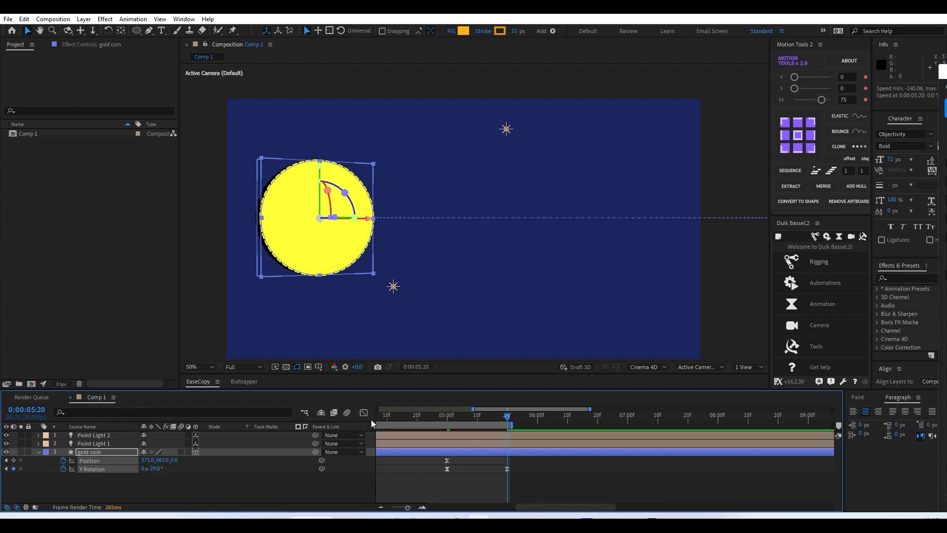
Step: Show the whole timeline and preview the coin's eased spin and move into the frame
click(465, 491)
key(minus)
key(minus)
key(space)
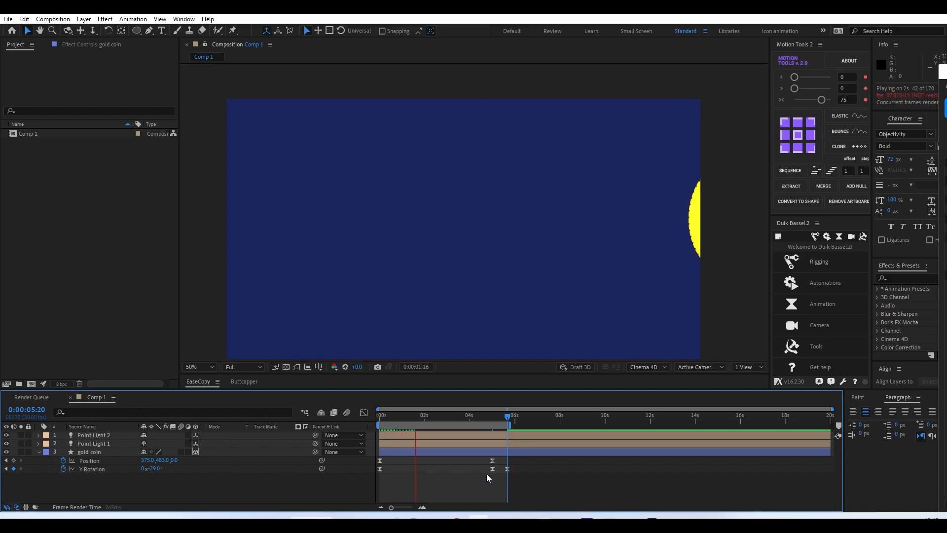
key(space)
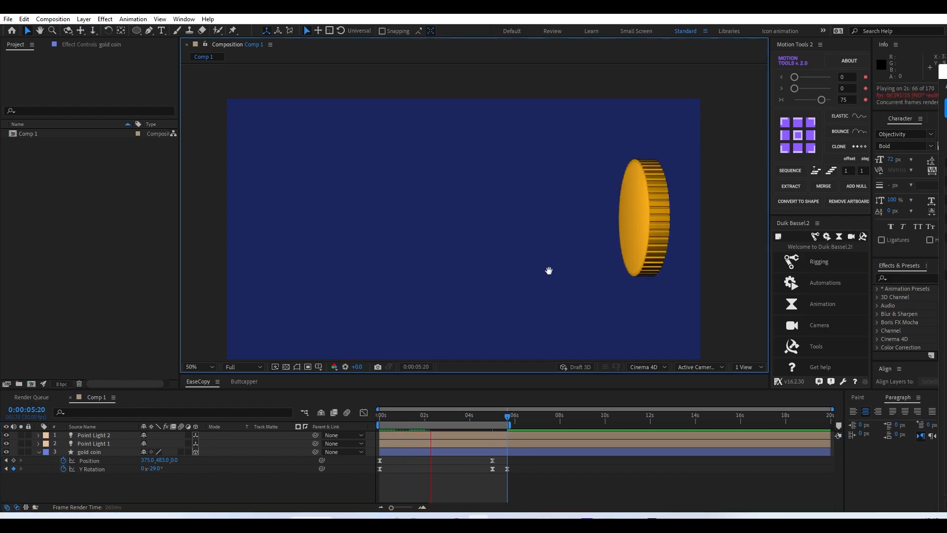
key(space)
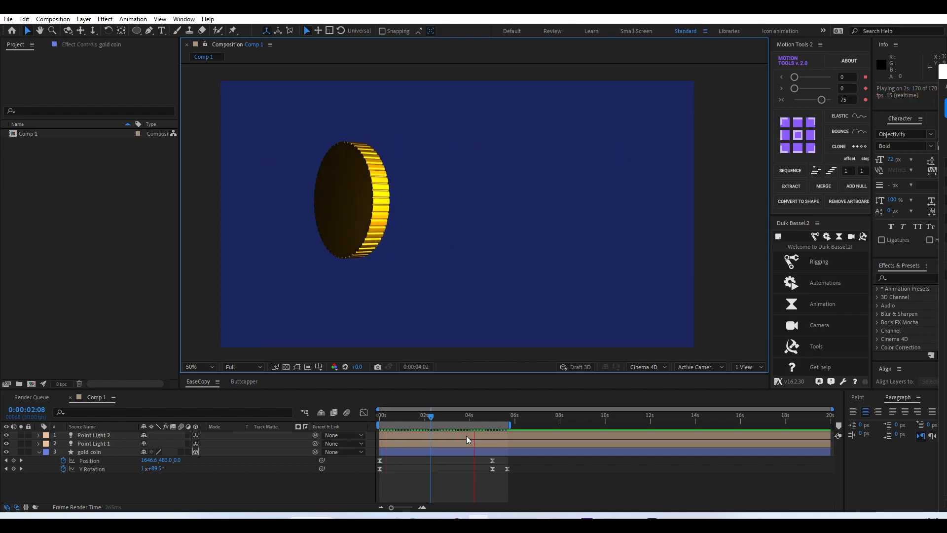
key(space)
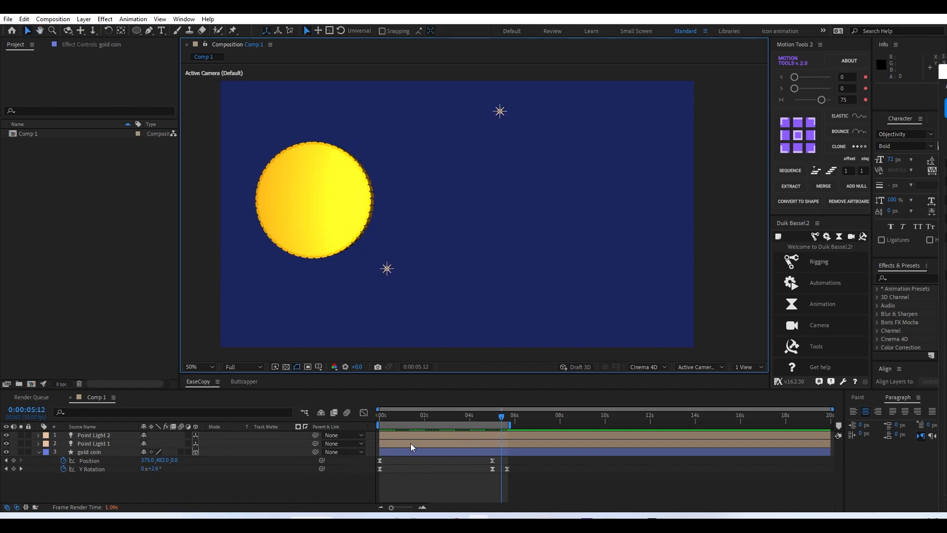
Step: At 0 seconds, move the coin's starting Position farther off the right of the frame, to X 3644
drag(487, 416, 352, 444)
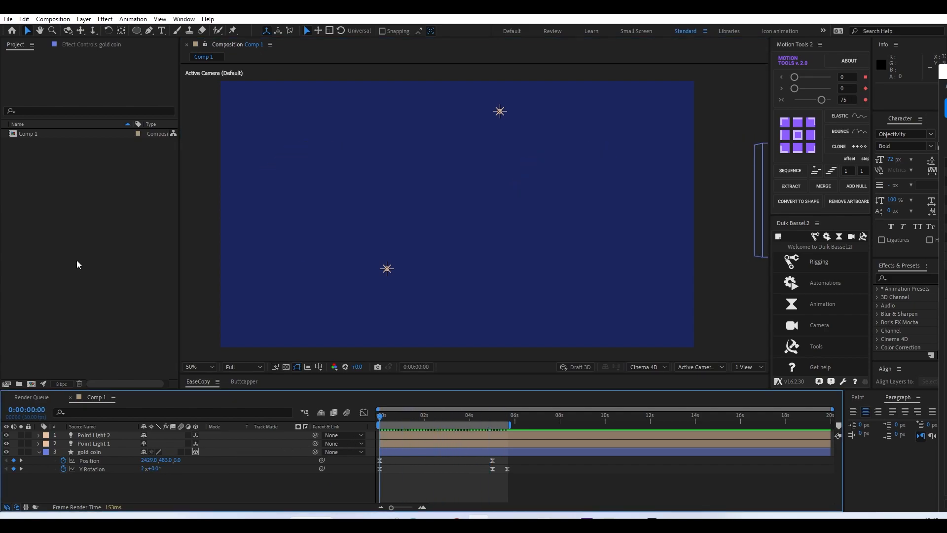
scroll(554, 194, down, 4)
scroll(551, 198, up, 4)
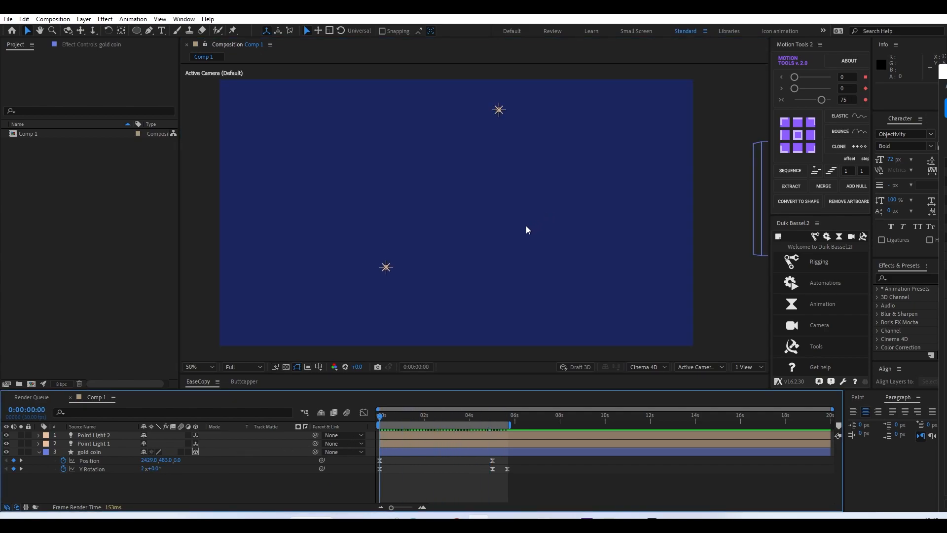
scroll(525, 225, down, 2)
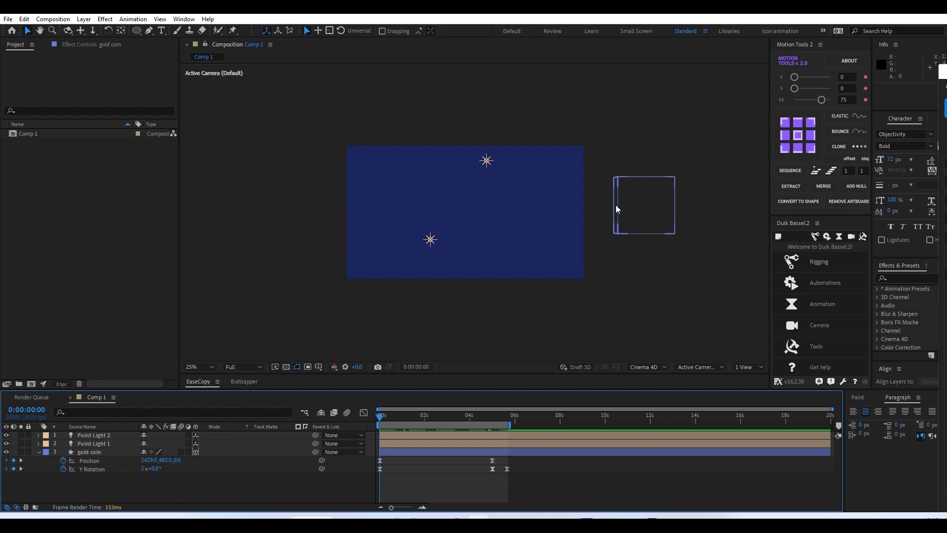
key(period)
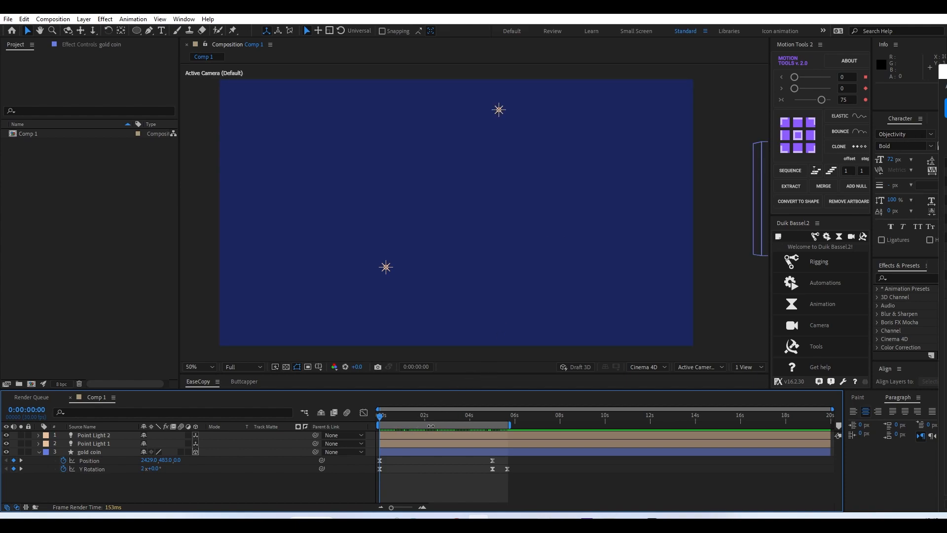
drag(414, 416, 427, 437)
drag(521, 488, 439, 449)
drag(428, 416, 340, 434)
scroll(569, 325, down, 3)
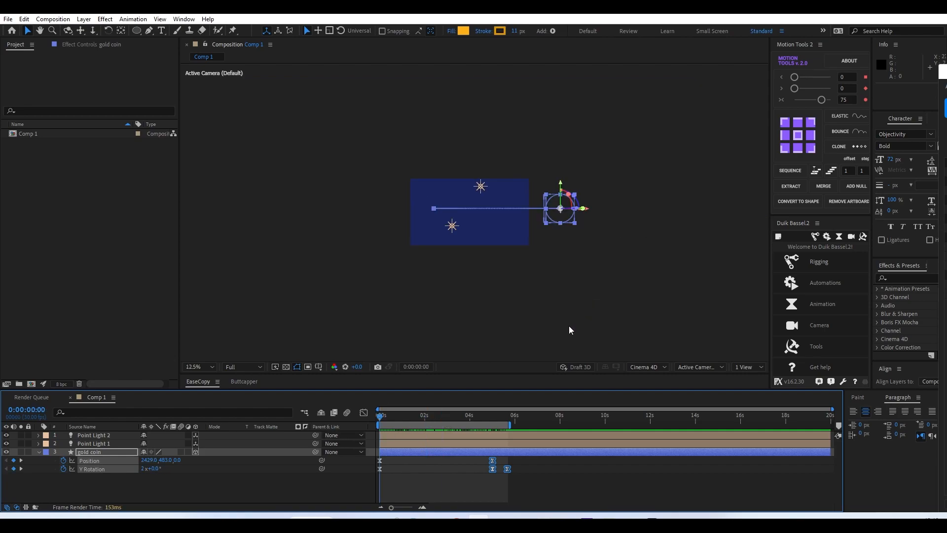
click(257, 476)
drag(149, 460, 768, 502)
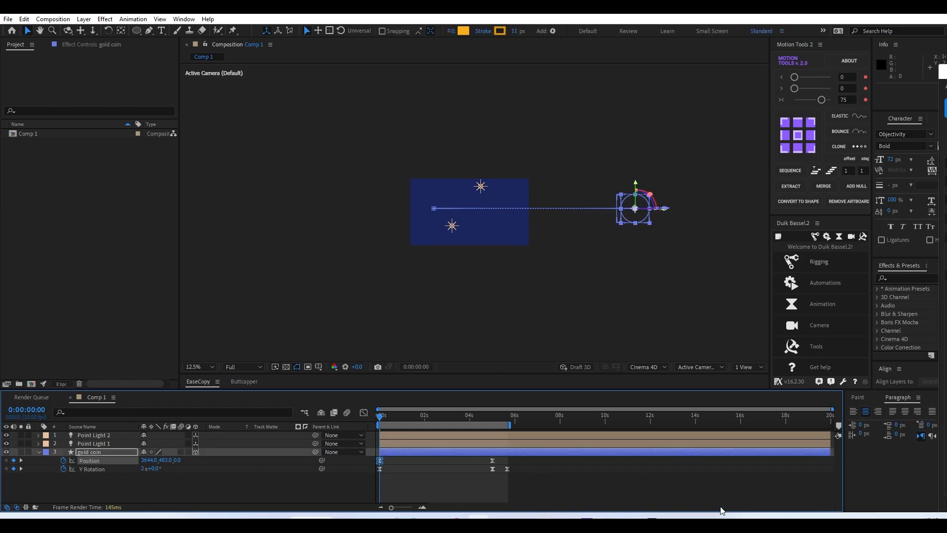
Step: Set the coin's starting Y Rotation to 4x+0° at 0 seconds and preview the faster spin
click(143, 468)
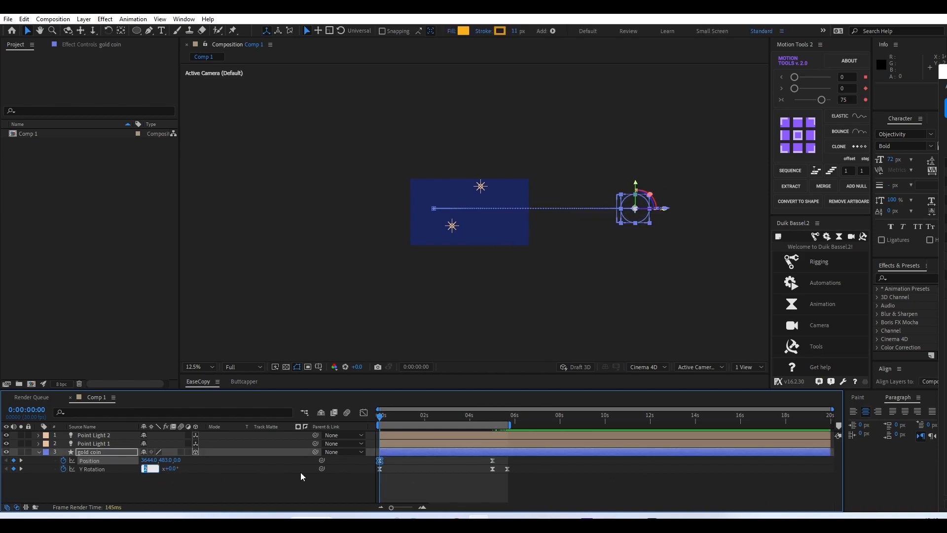
text(4)
key(Return)
key(shift+/)
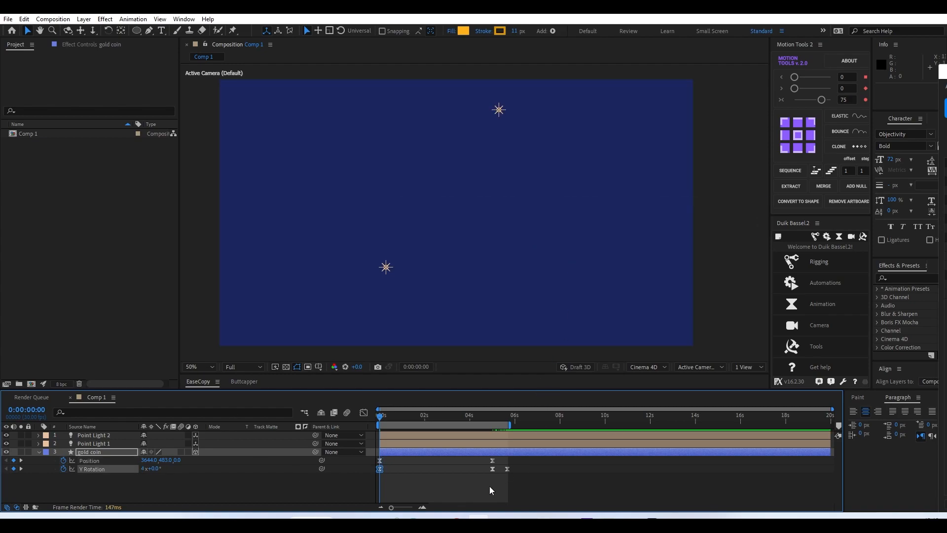
click(489, 486)
key(space)
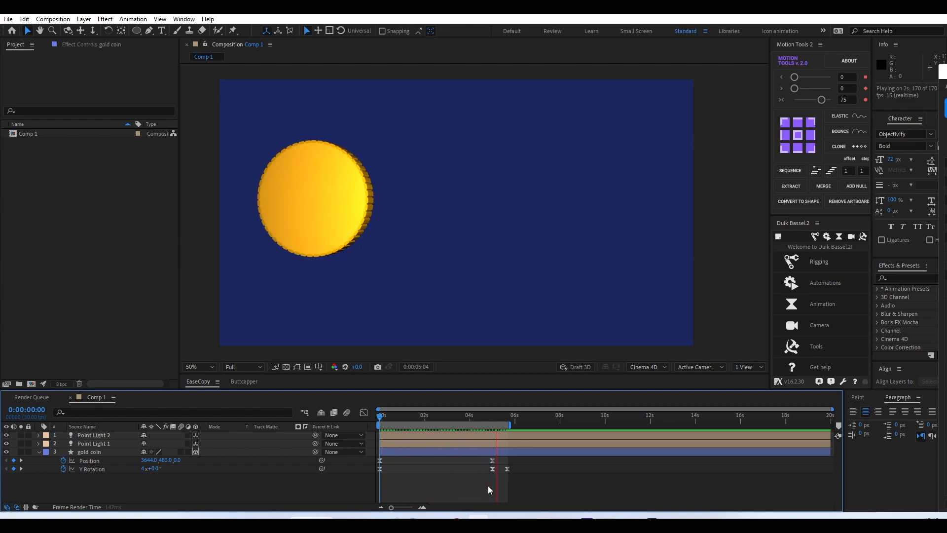
key(space)
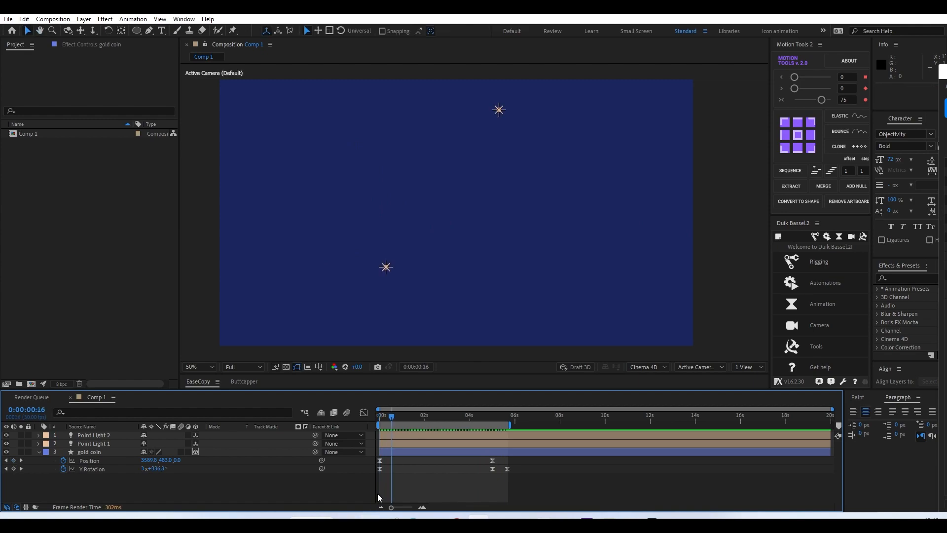
Step: Extend the end of the work area to about 8 seconds and preview the animation with its final hold
drag(510, 425, 561, 434)
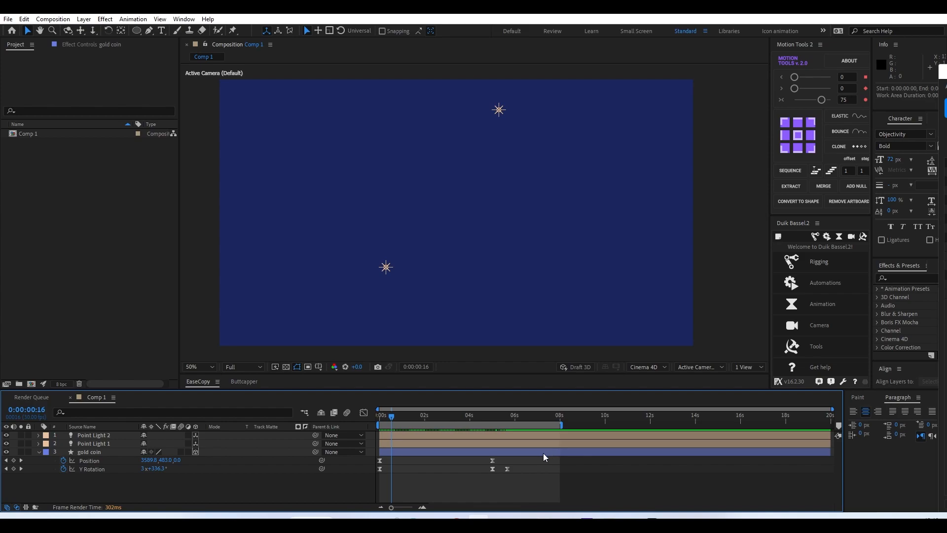
drag(483, 418, 531, 432)
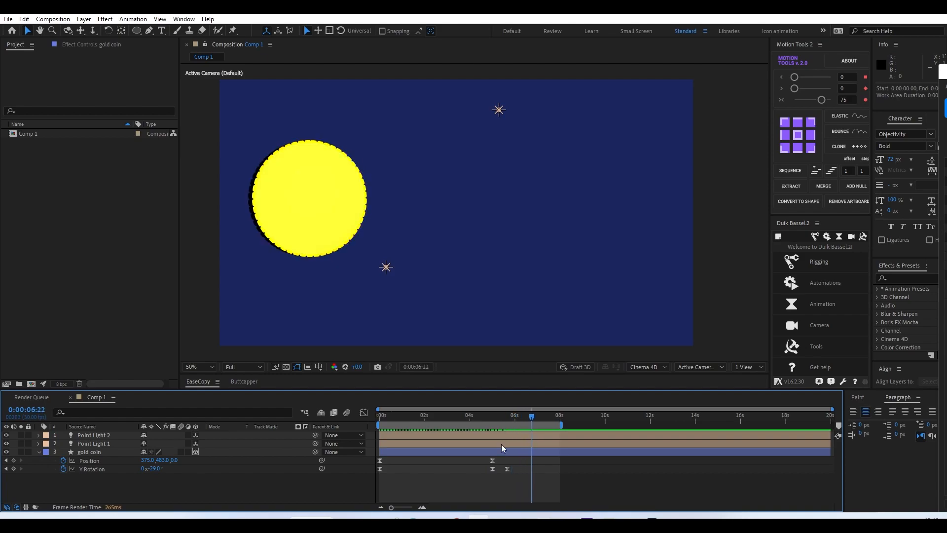
key(space)
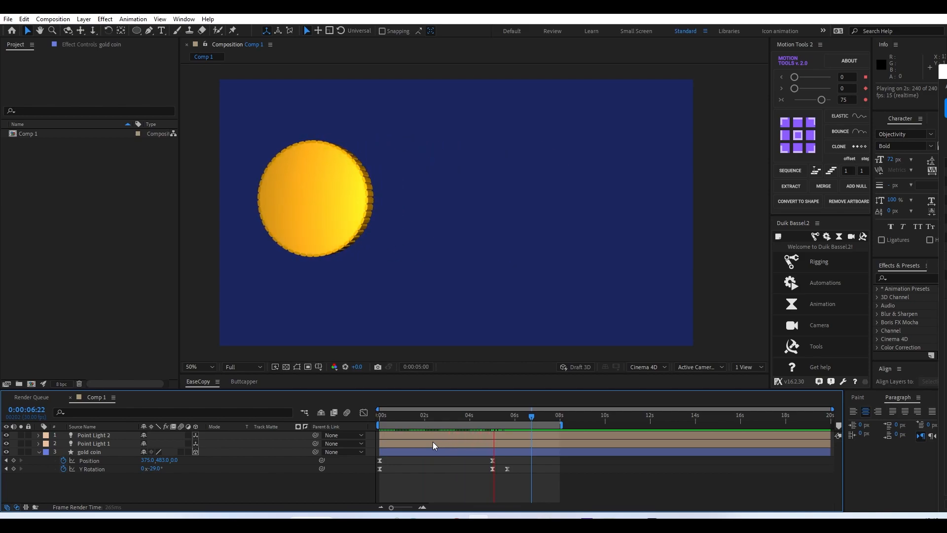
key(space)
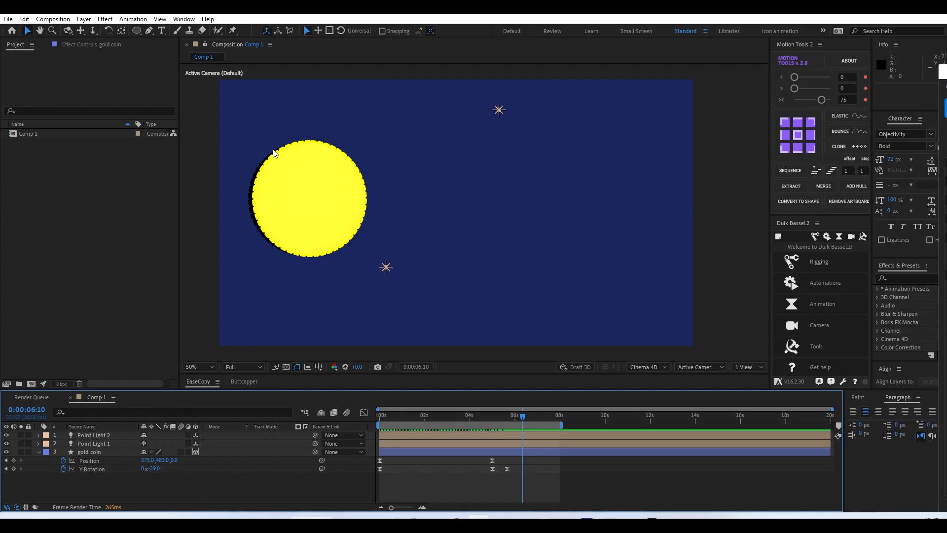
Step: Pre-compose both point lights and the gold coin layer as Pre-comp 1, moving all attributes into the new composition
click(39, 451)
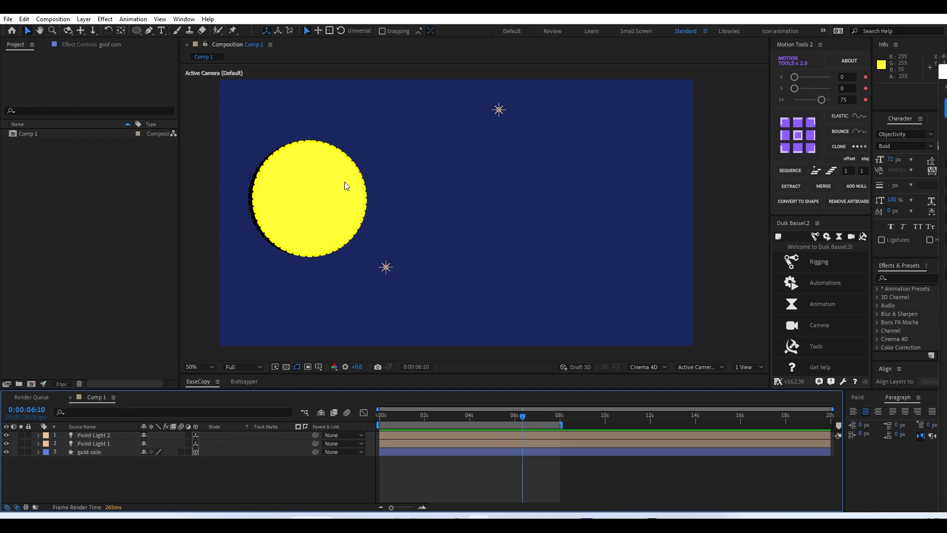
drag(128, 468, 59, 433)
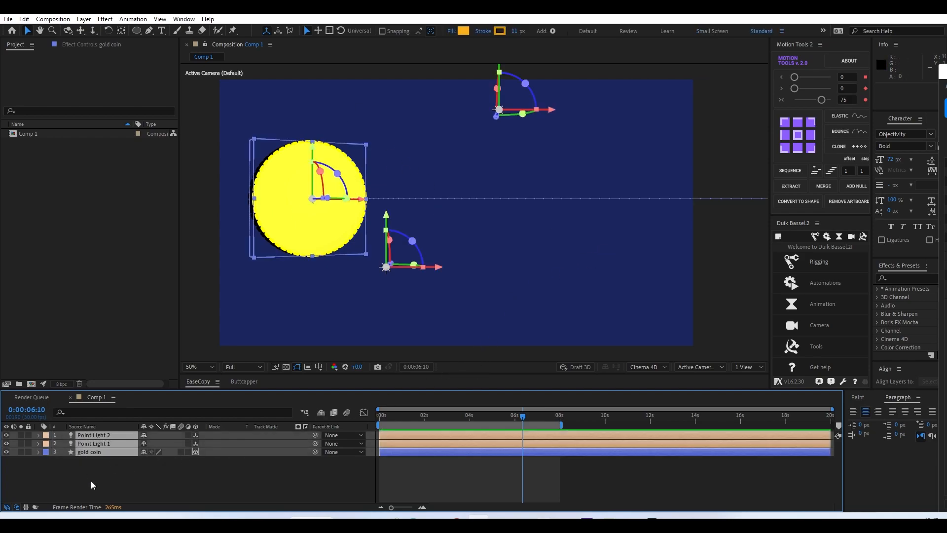
right_click(85, 436)
click(126, 393)
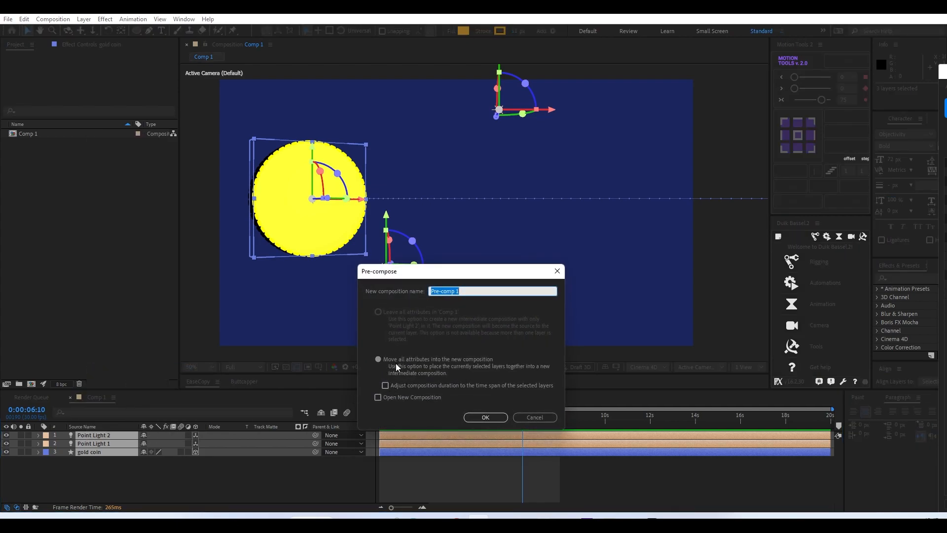
click(485, 418)
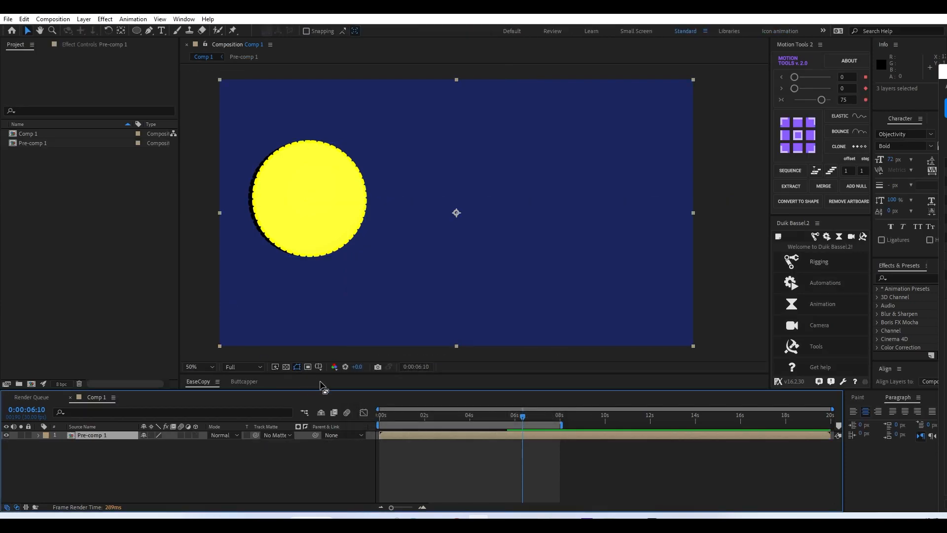
Step: Set the composition's preview resolution to Third and scrub through the coin animation
mouse_move(472, 421)
mouse_down()
mouse_move(391, 415)
mouse_move(472, 434)
mouse_up()
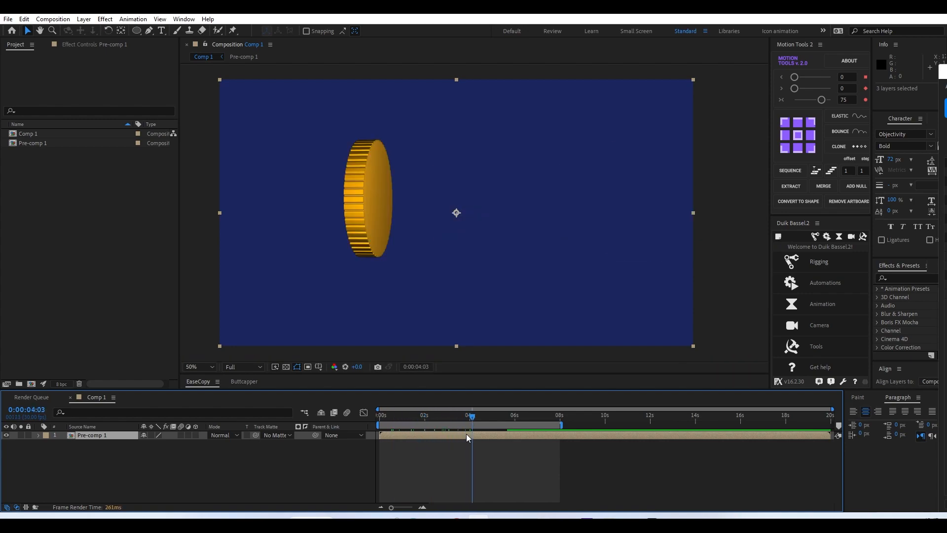
click(229, 365)
click(247, 415)
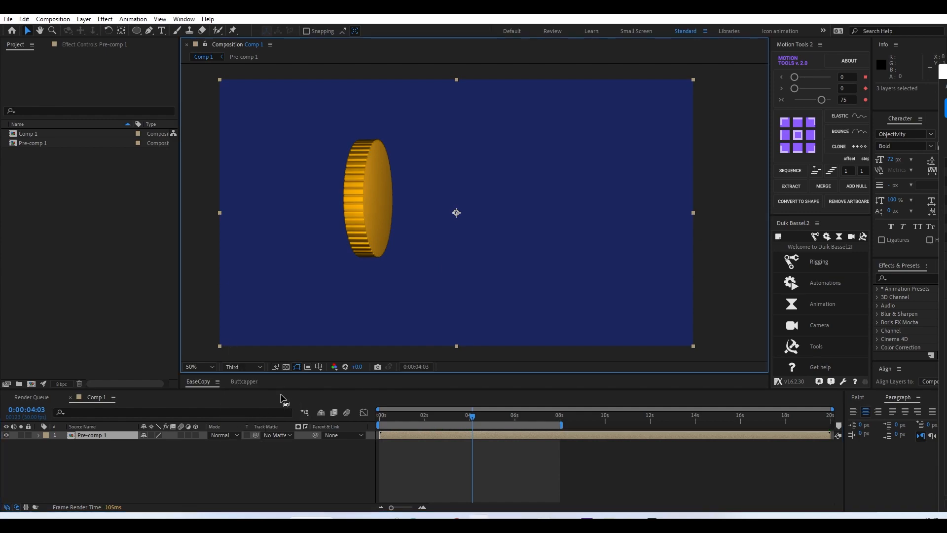
drag(418, 418, 511, 433)
click(212, 484)
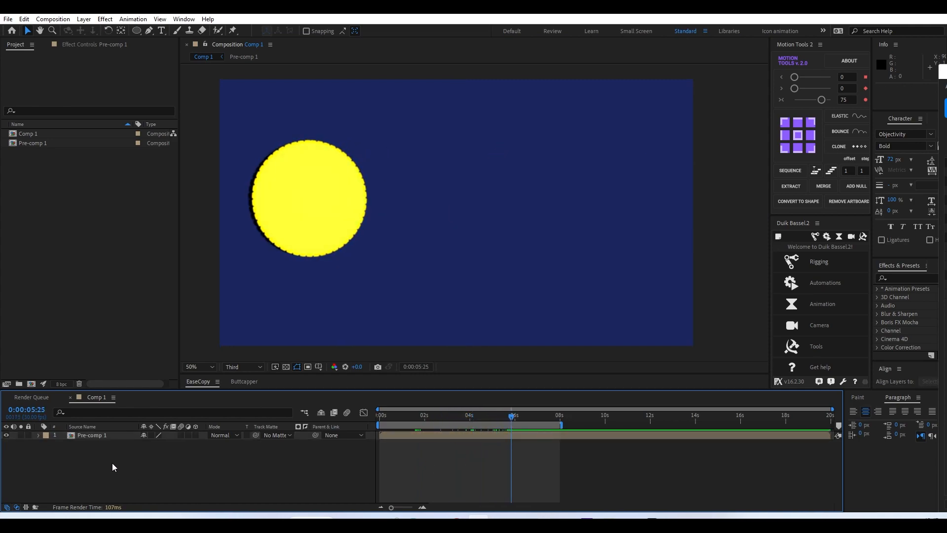
Step: Find the CC Light Sweep effect and apply it to the Pre-comp 1 layer with the time at 0:00:05:17
click(89, 436)
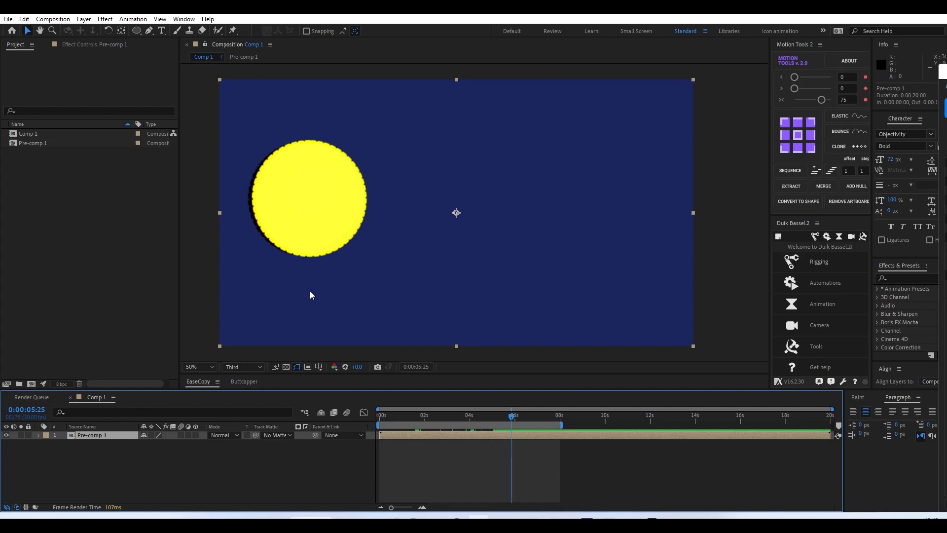
drag(421, 417, 504, 445)
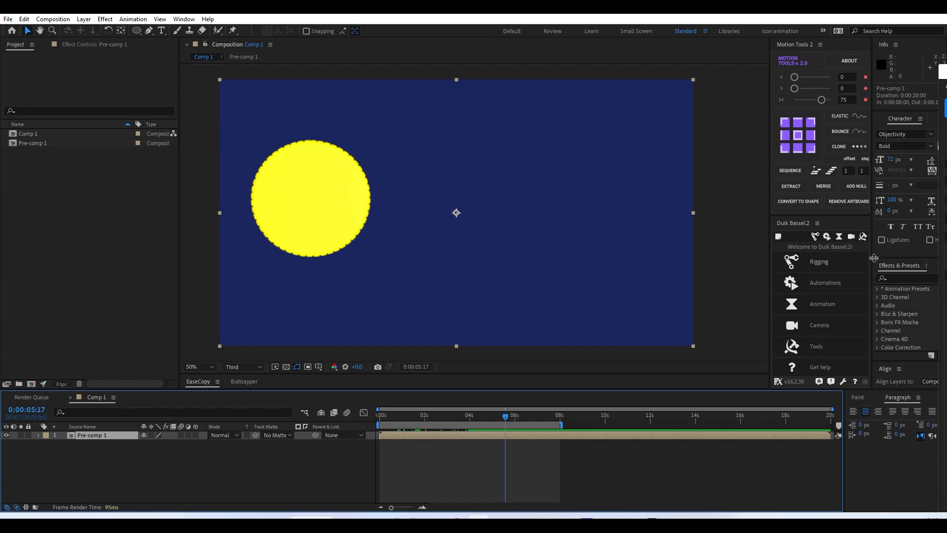
drag(872, 243, 849, 163)
click(850, 184)
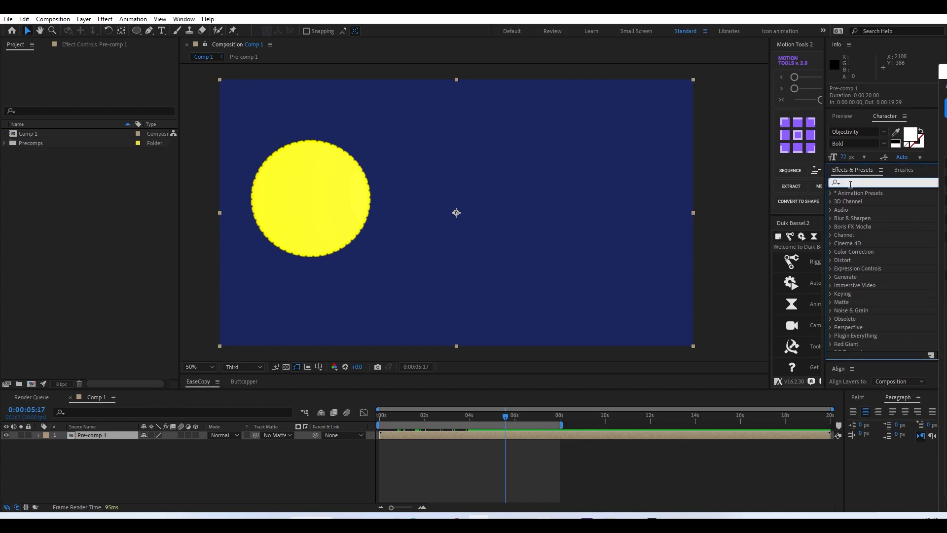
text(light sw)
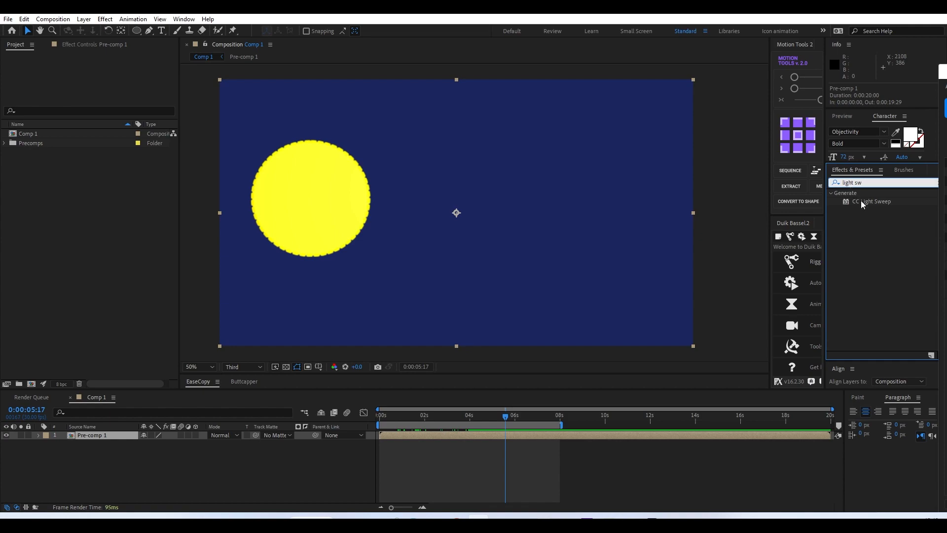
drag(770, 192, 723, 192)
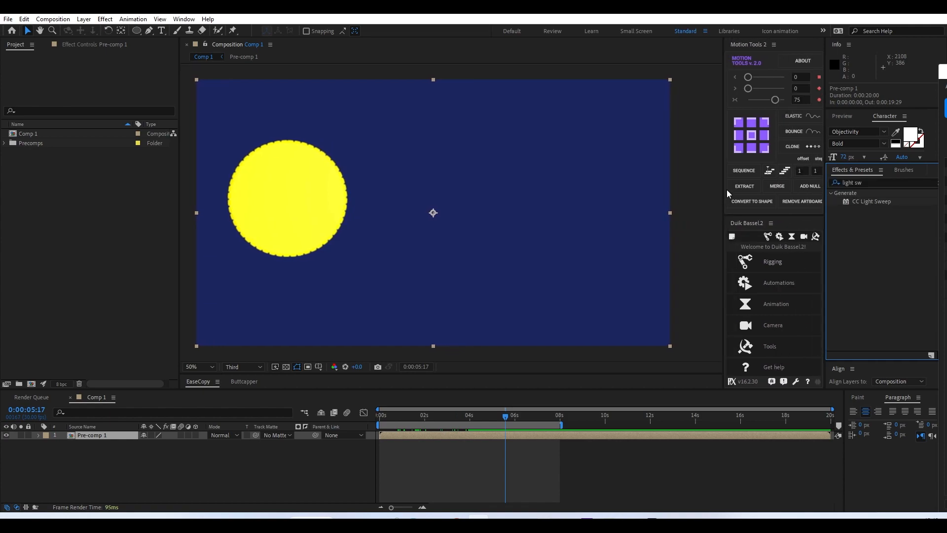
drag(849, 198, 433, 435)
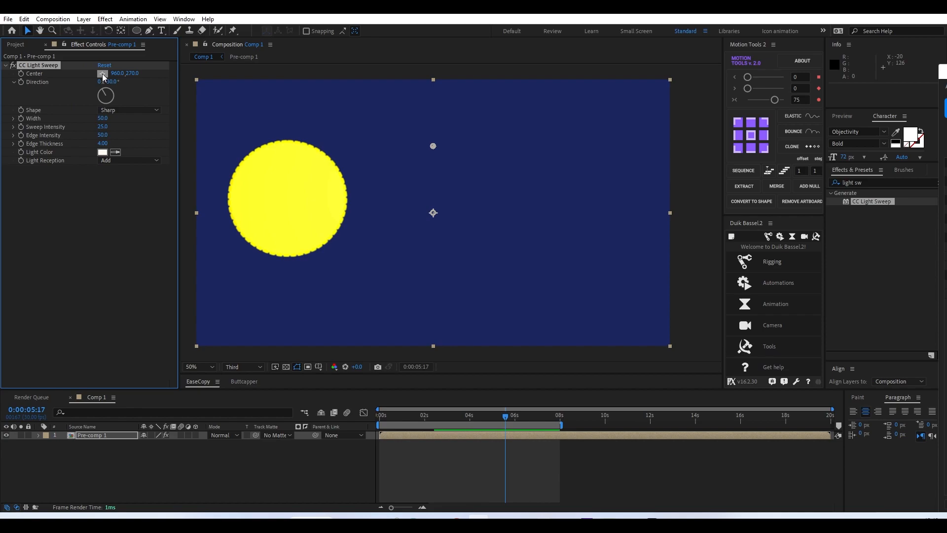
Step: Place the light sweep's center at about 210, 238, just off the coin's upper-left edge, keeping the Sharp shape
click(102, 73)
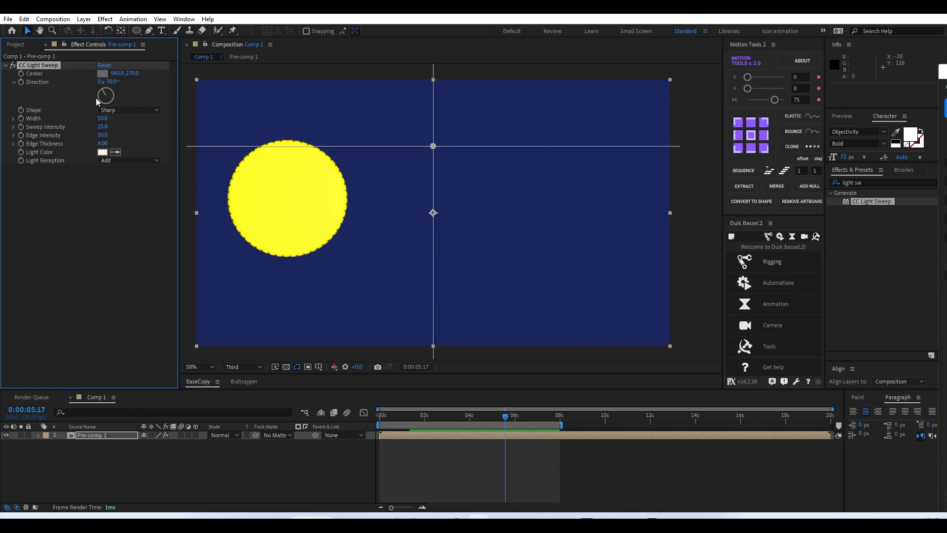
click(214, 169)
drag(218, 168, 247, 138)
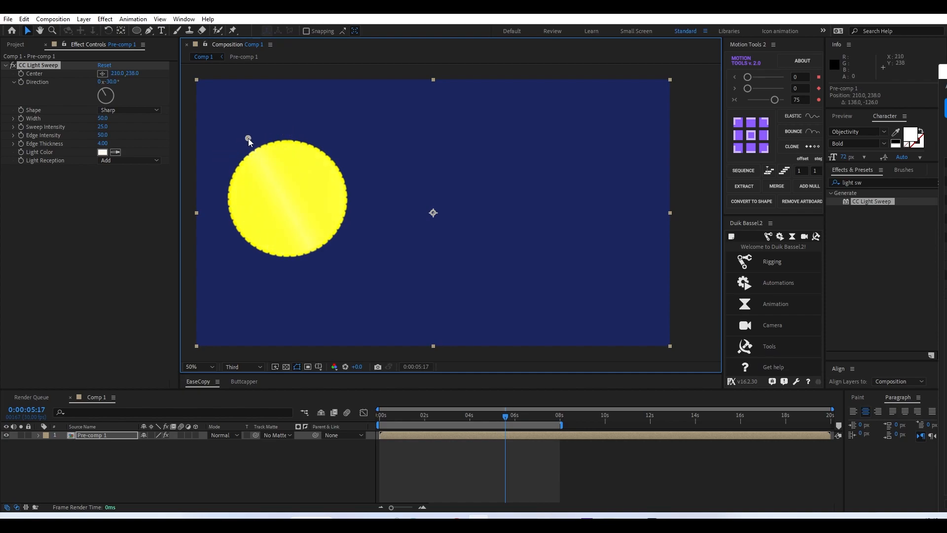
click(127, 113)
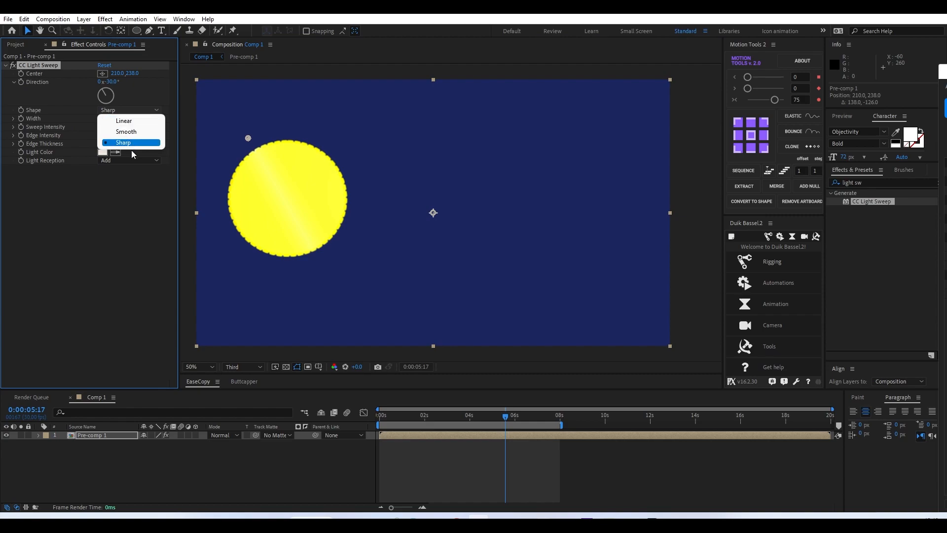
click(146, 93)
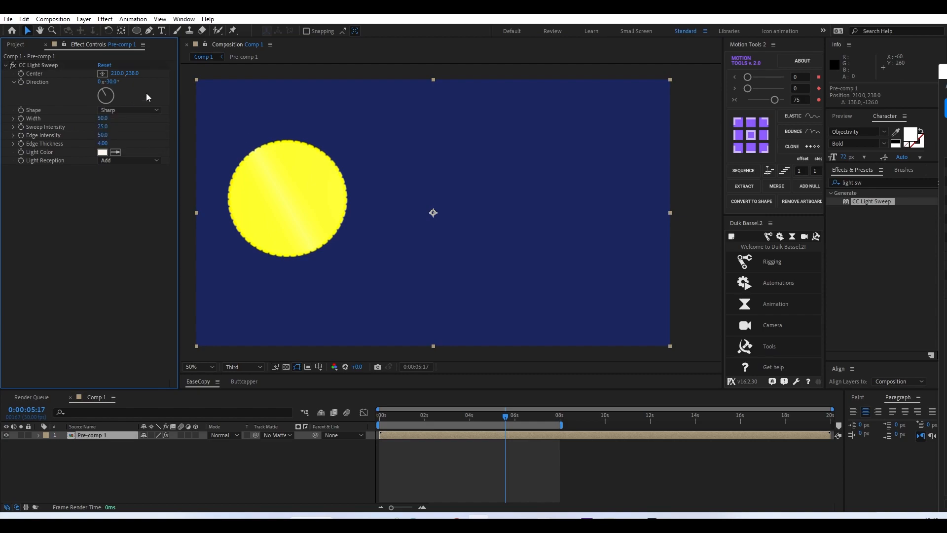
Step: Set the light sweep's Direction to -29°, Width to 91 and Sweep Intensity to 118
drag(117, 82, 106, 81)
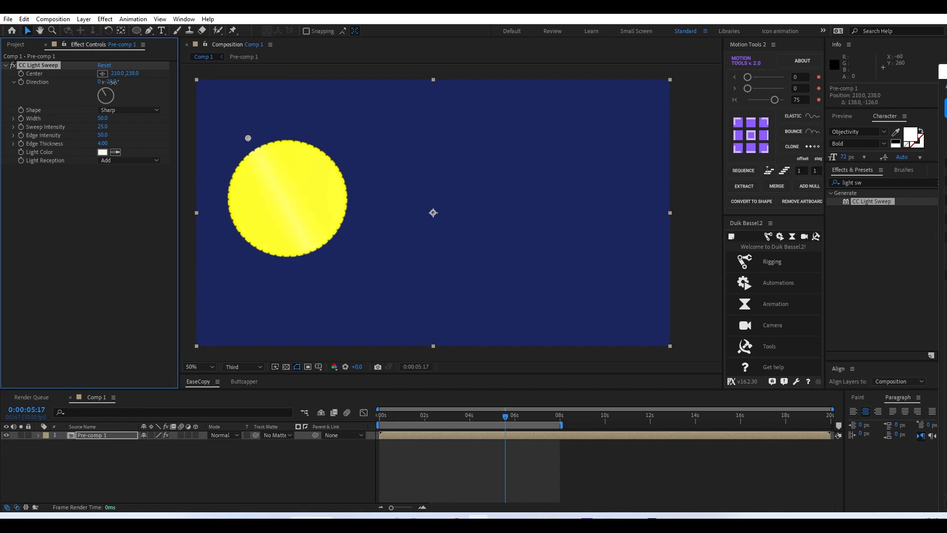
drag(113, 83, 112, 83)
drag(102, 119, 146, 124)
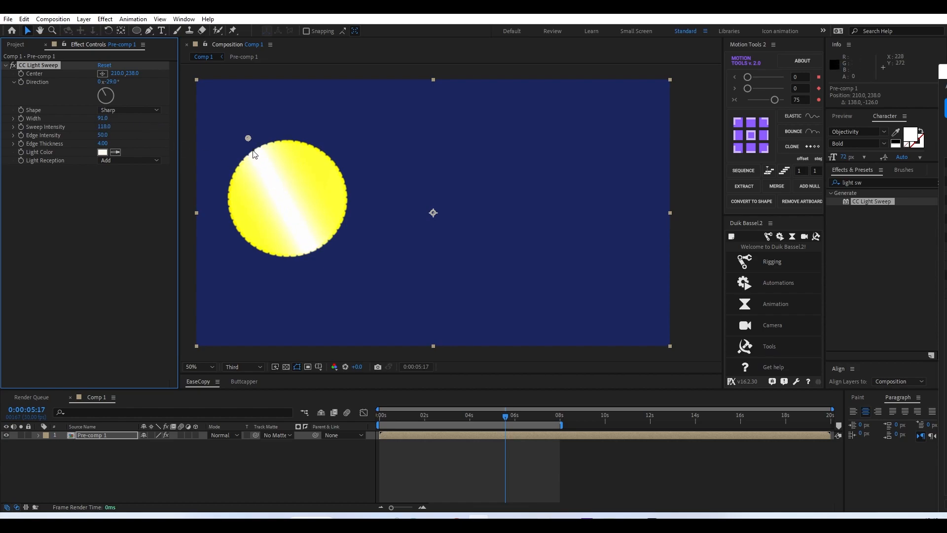
Step: Set the sweep's Edge Intensity to 48 and Edge Thickness to 0, and nudge its center to about 218, 254
drag(106, 136, 250, 142)
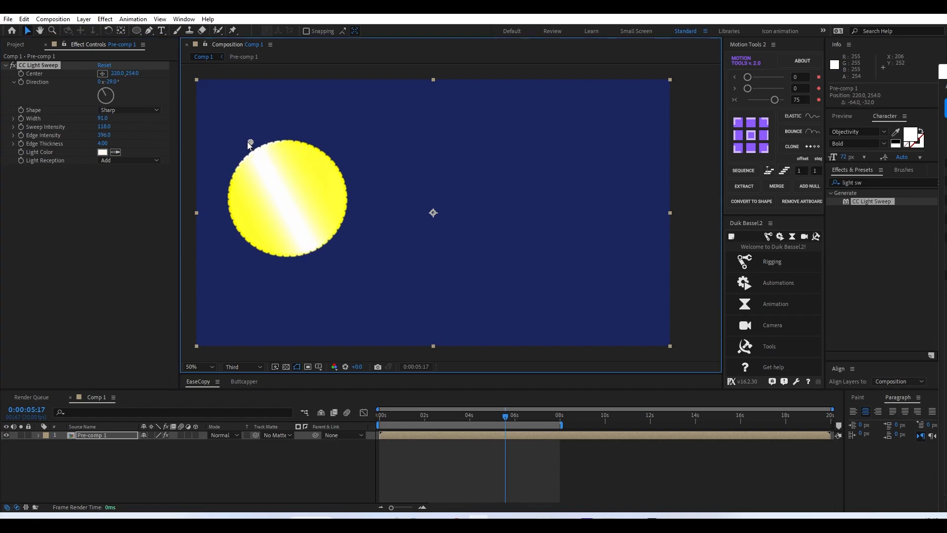
mouse_move(99, 138)
mouse_down()
mouse_move(119, 138)
mouse_move(95, 138)
mouse_up()
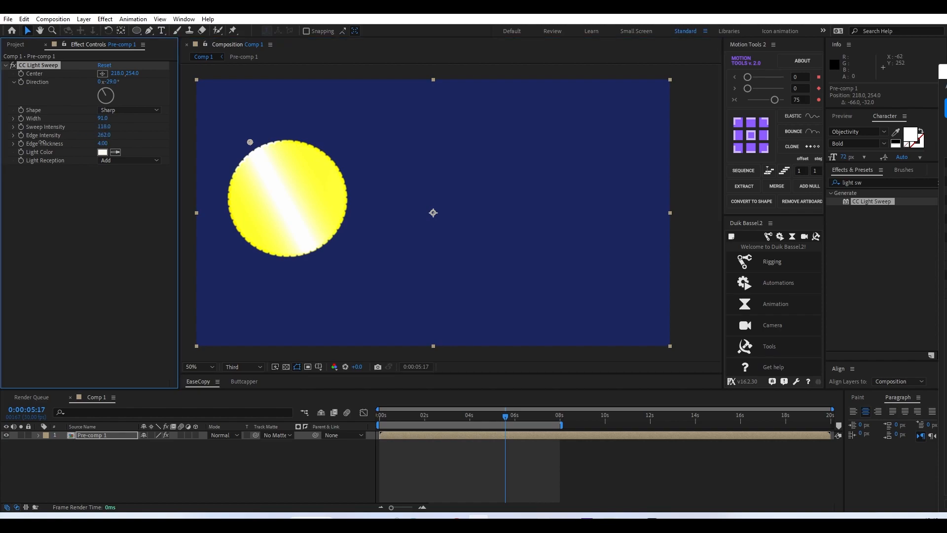
click(109, 134)
text(0)
key(Return)
drag(129, 138, 180, 137)
click(104, 143)
text(20)
key(Return)
drag(318, 146, 162, 154)
Step: Set the sweep's light color to the warm near-white FFFBF3
click(103, 153)
mouse_move(182, 357)
mouse_down()
mouse_move(177, 320)
mouse_move(163, 353)
mouse_move(90, 323)
mouse_move(116, 331)
mouse_move(110, 286)
mouse_move(70, 278)
mouse_up()
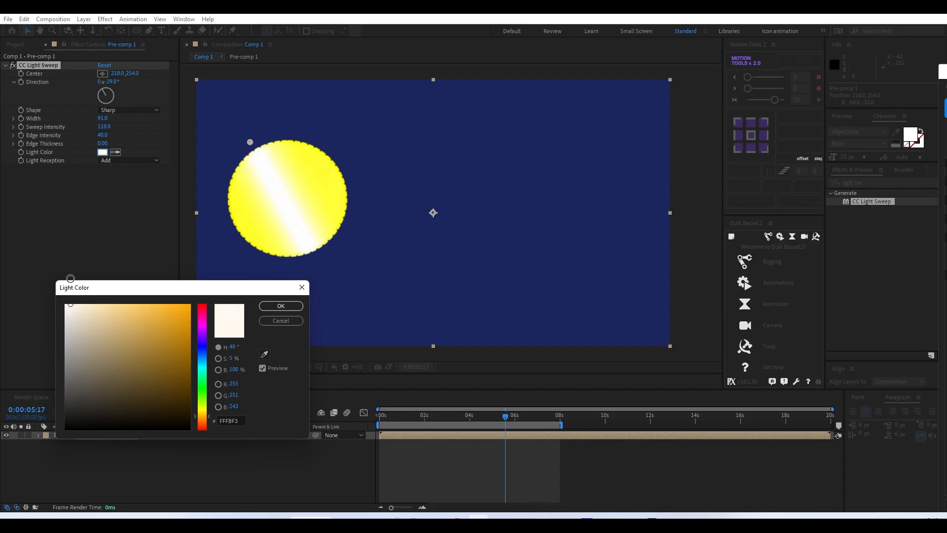
click(281, 306)
Step: Try the Composite and Cutout light reception modes on the sweep and return to Add
click(132, 161)
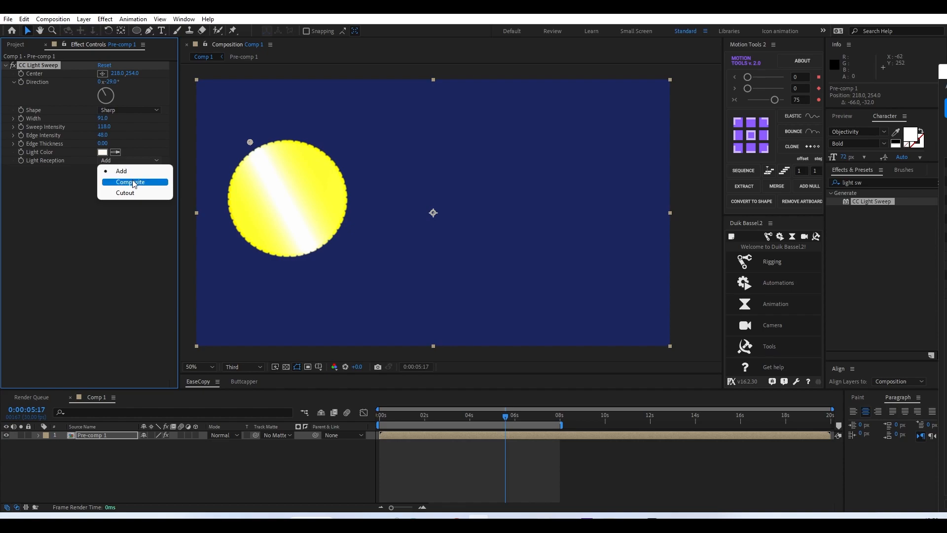
click(131, 182)
click(107, 161)
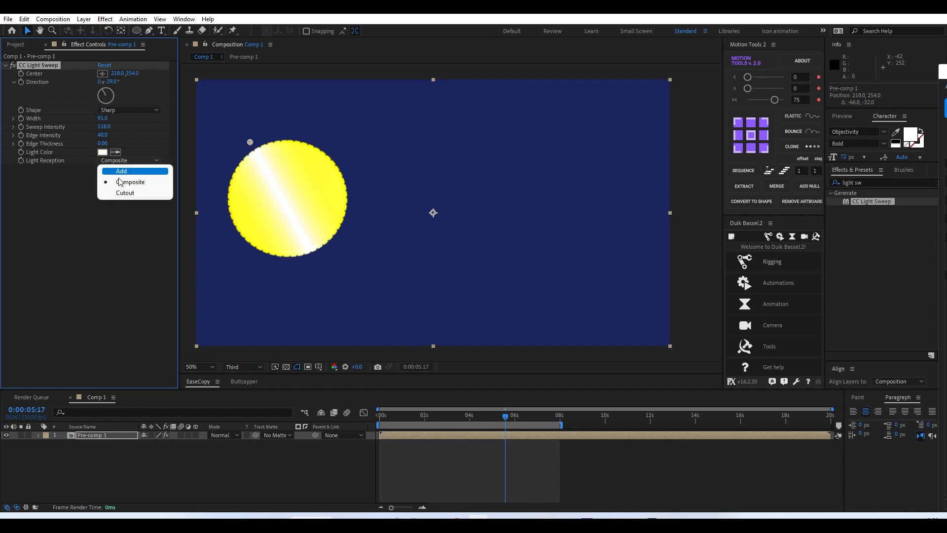
click(124, 172)
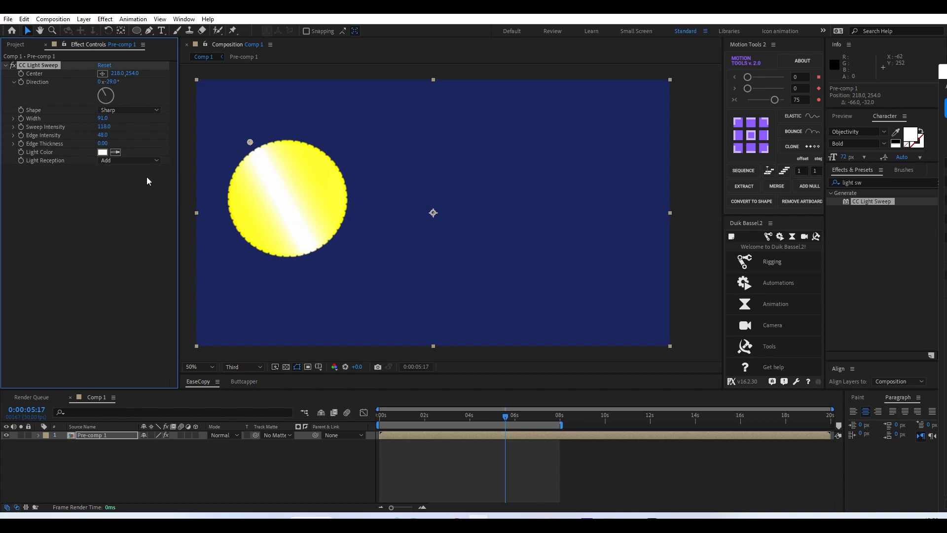
click(114, 162)
click(121, 183)
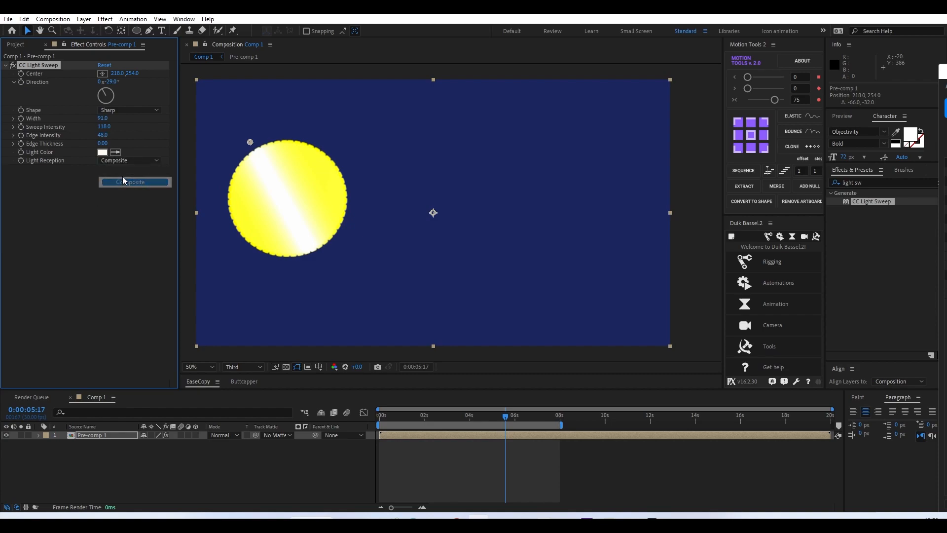
click(122, 164)
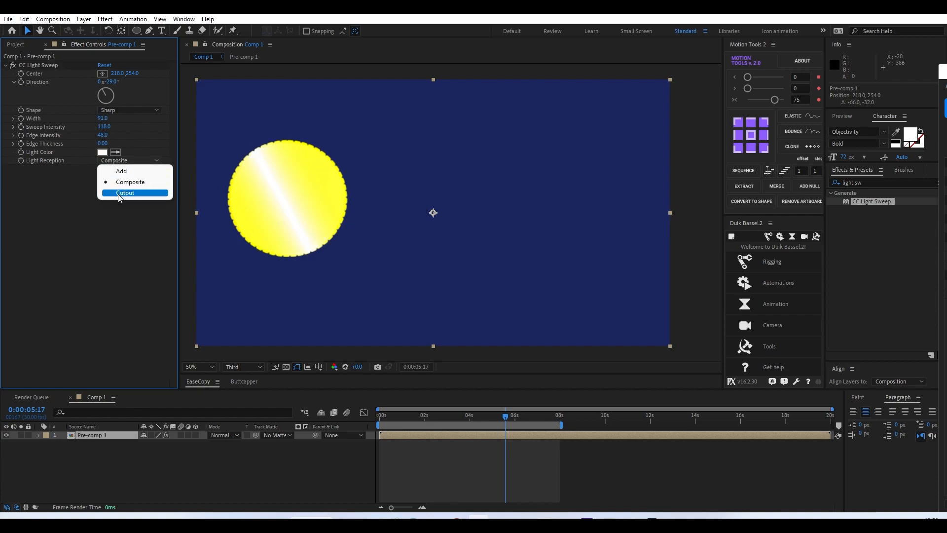
click(124, 192)
click(122, 159)
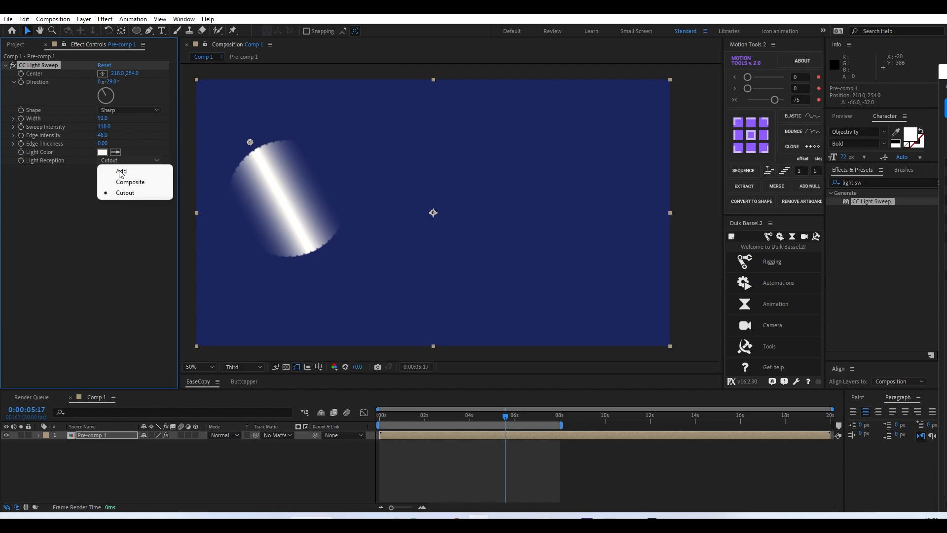
click(128, 171)
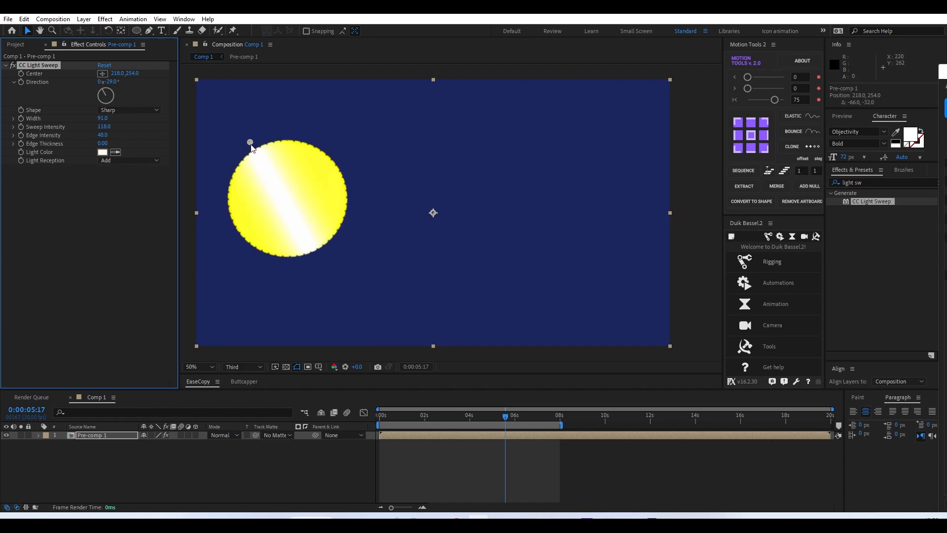
Step: Move the sweep's center to about -20, 402, beyond the coin's left side, and keyframe it at 0:00:05:17
drag(251, 143, 193, 178)
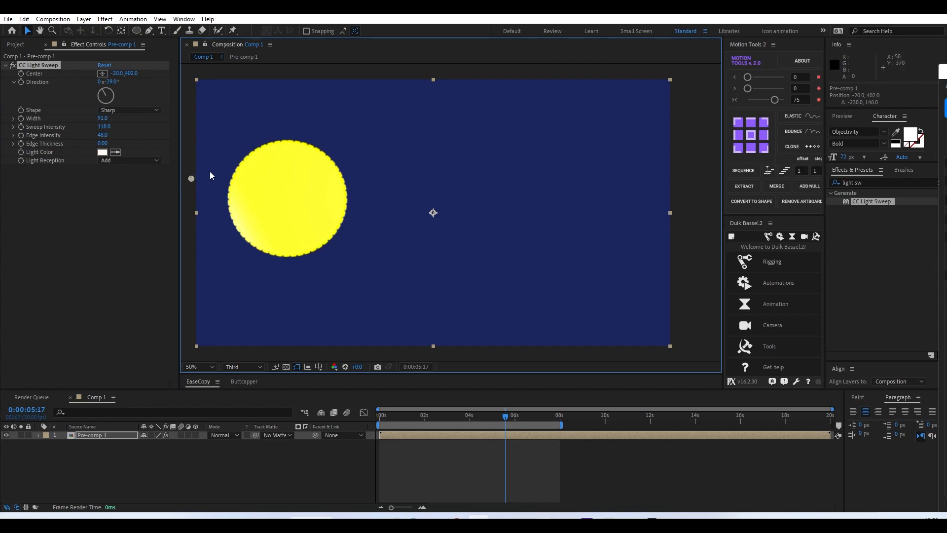
click(21, 74)
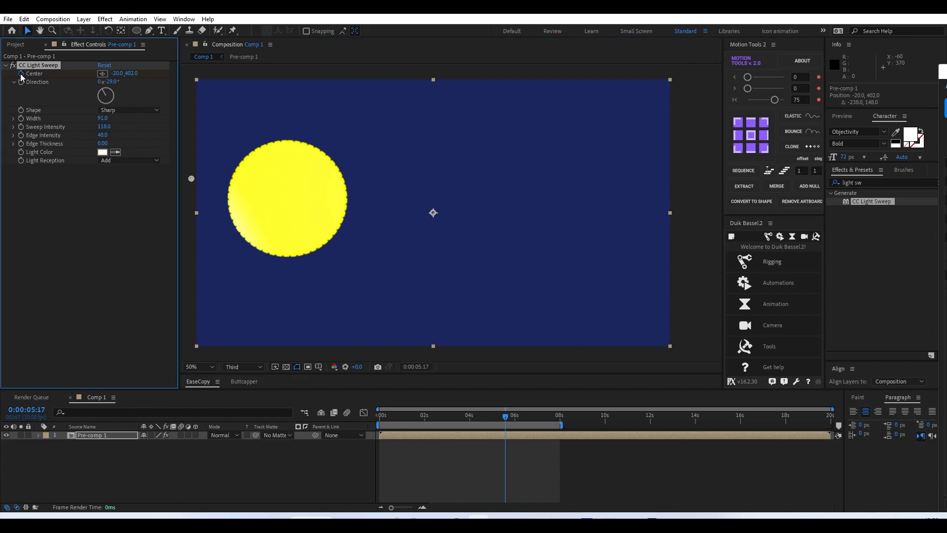
click(519, 436)
key(u)
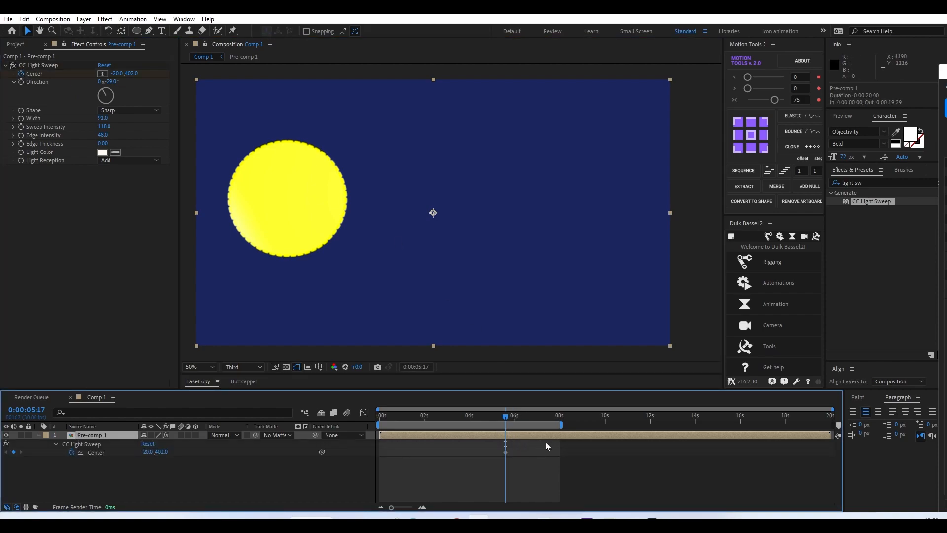
Step: At 0:00:06:17, keyframe the sweep's center at about 718, 140, beyond the coin's upper right
key(space)
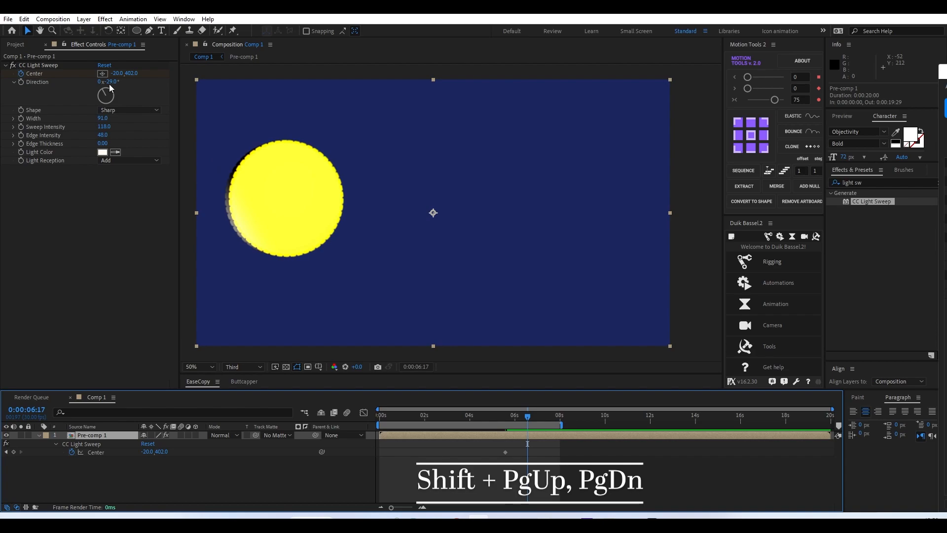
click(35, 73)
click(51, 65)
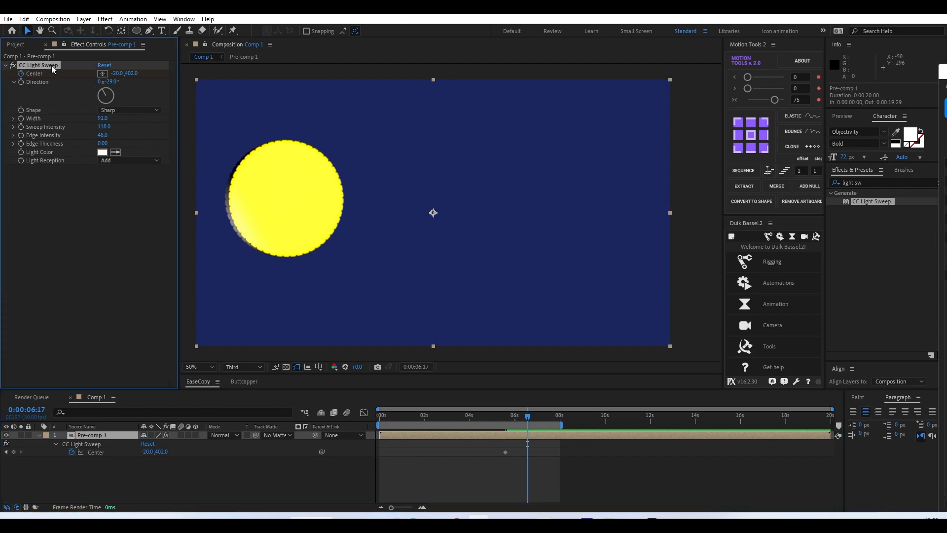
drag(189, 178, 373, 114)
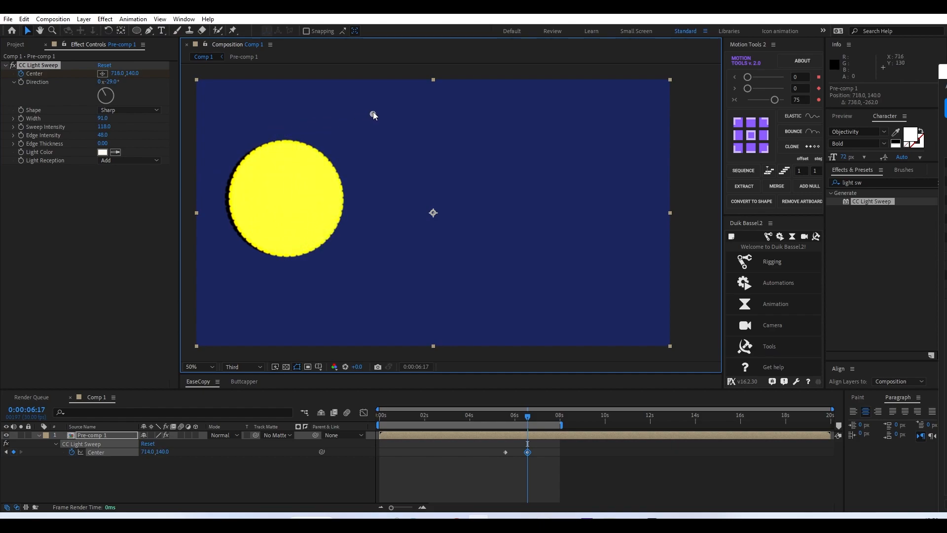
Step: Preview the coin animation with the light sweep and scrub back to 0:00:03:20
click(545, 487)
key(space)
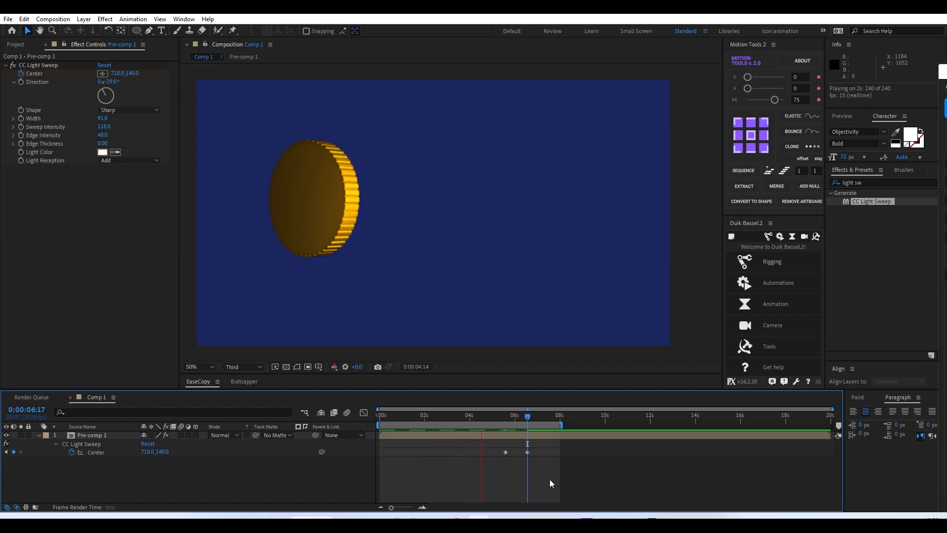
key(space)
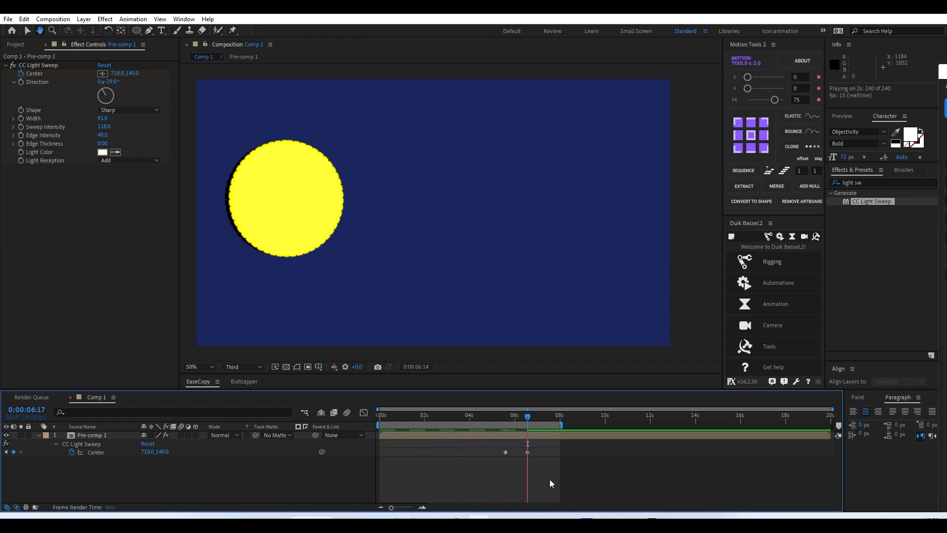
drag(527, 415, 463, 428)
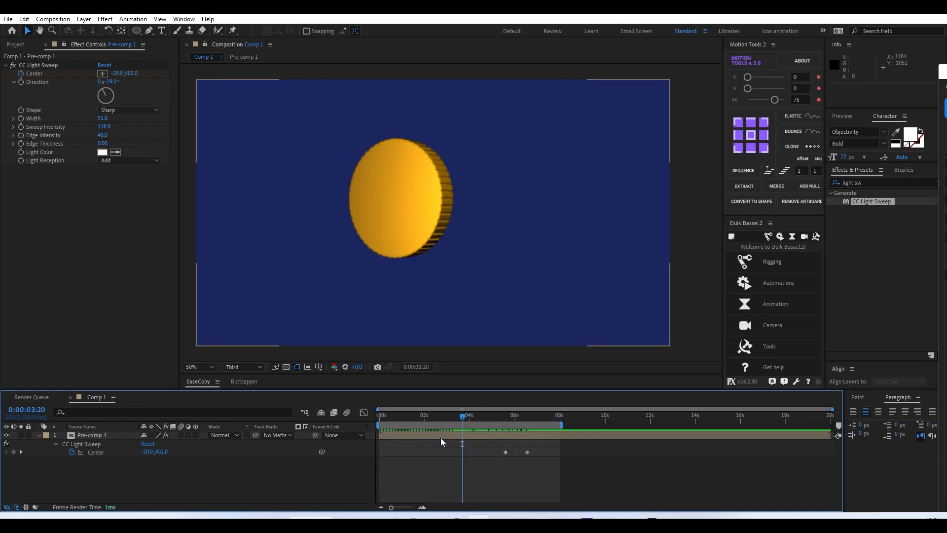
Step: Find the stylize Glow effect and apply it to the Pre-comp 1 layer
click(441, 438)
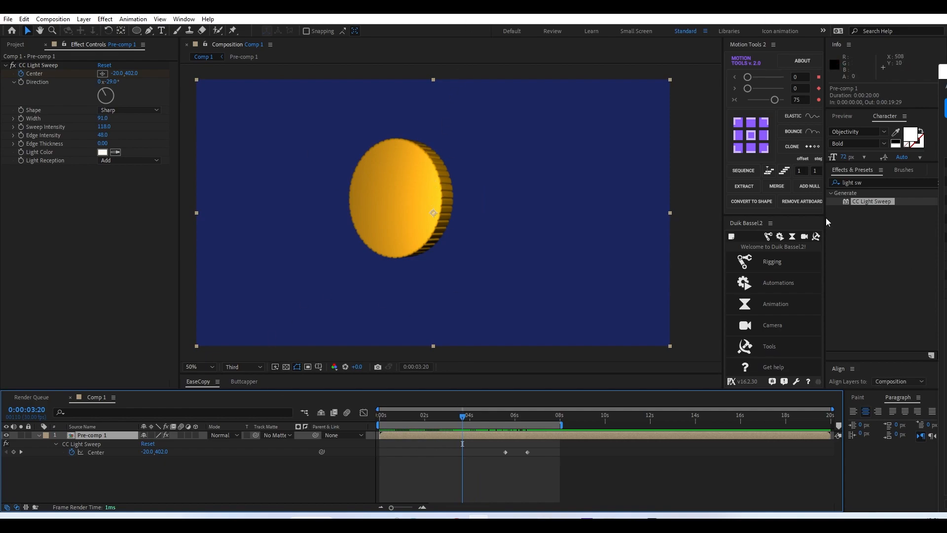
click(876, 178)
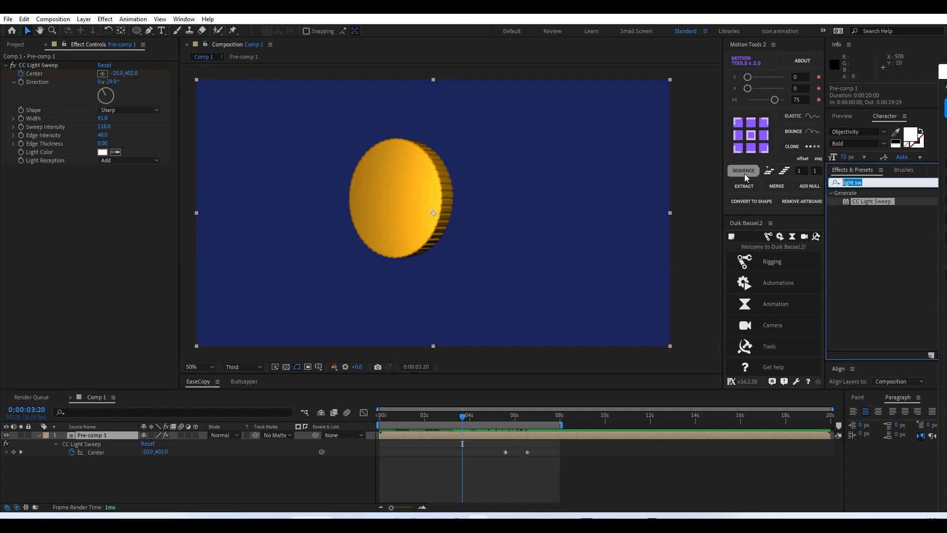
text(glow)
click(834, 251)
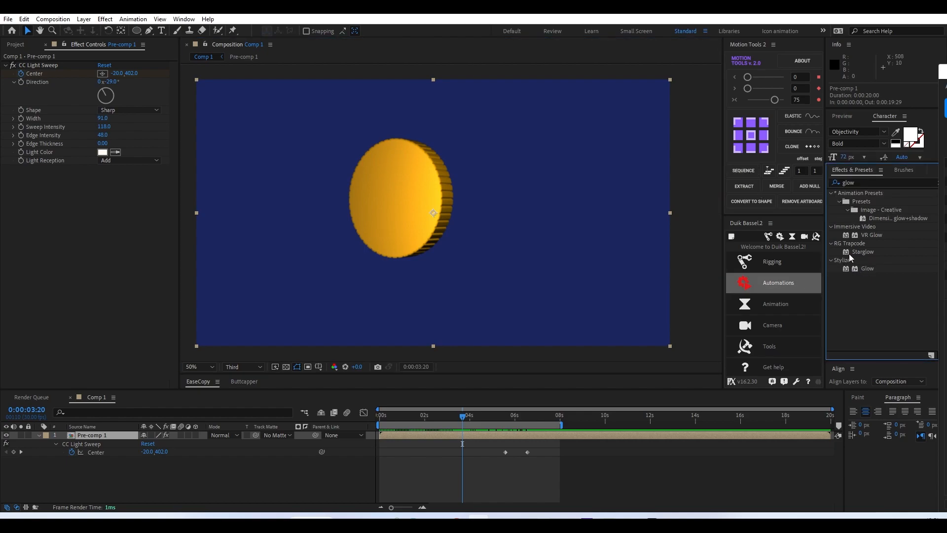
click(862, 269)
drag(865, 269, 434, 217)
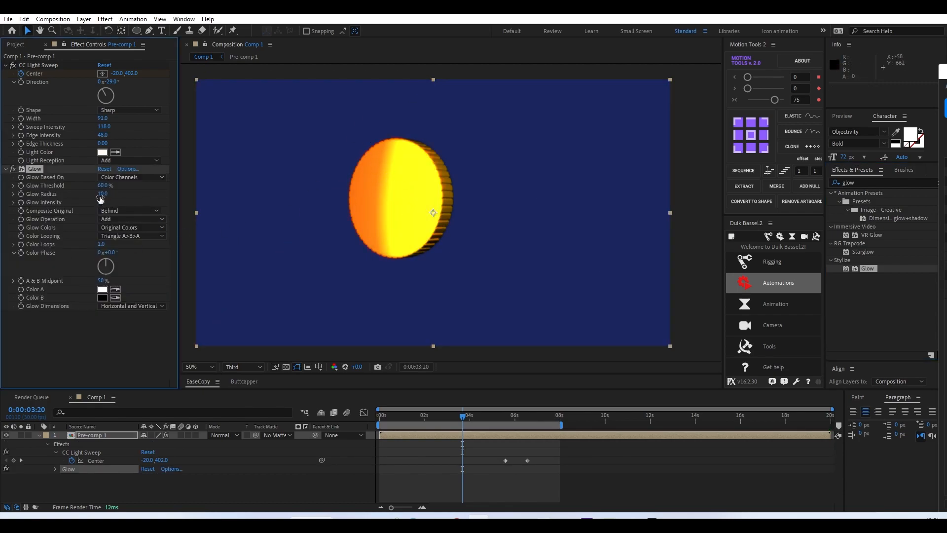
Step: Set the Glow Radius to 123 and move Glow above CC Light Sweep, checking the coin at several times
drag(101, 198, 155, 200)
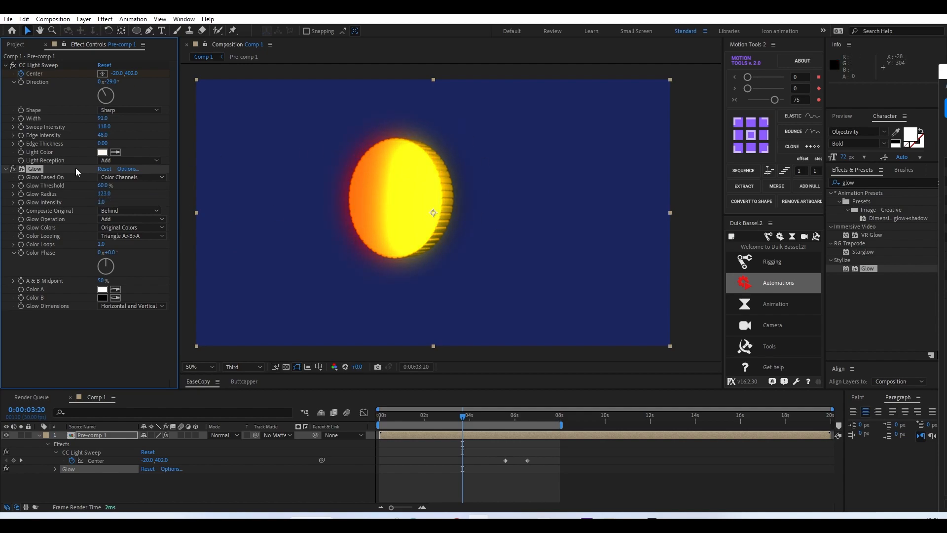
drag(37, 174, 50, 67)
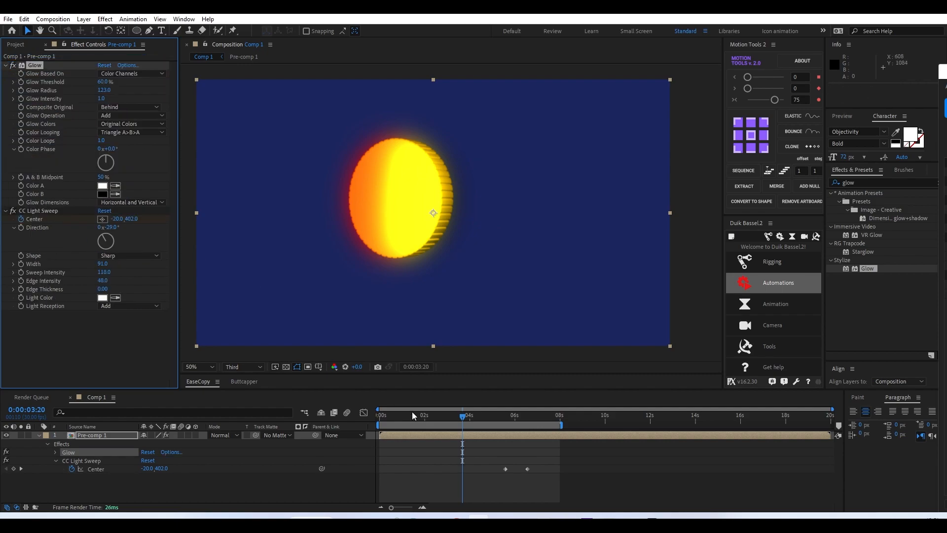
drag(494, 422, 450, 422)
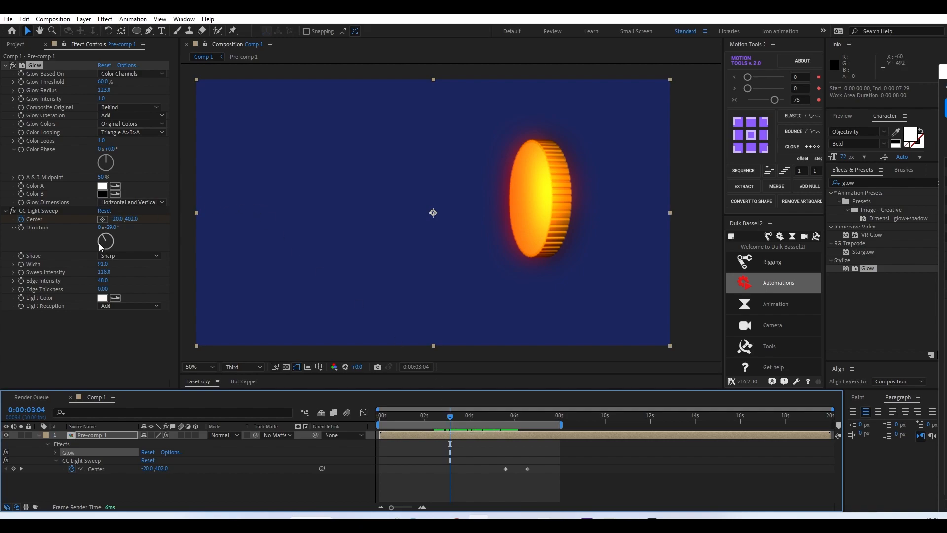
drag(473, 420, 491, 422)
Step: Try reducing the light sweep's Sweep Intensity to 0 and undo the change
click(106, 272)
text(19)
key(Return)
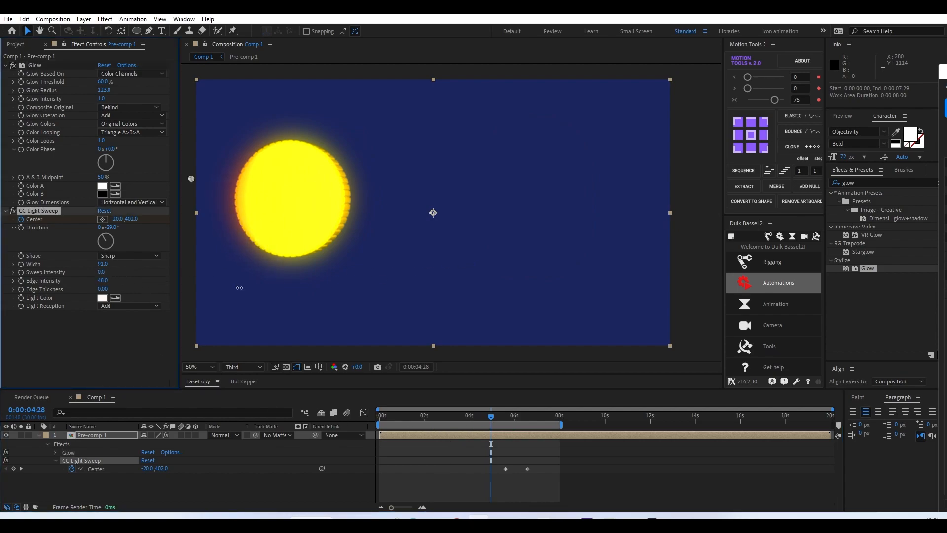
drag(197, 287, 210, 285)
key(ctrl+z)
key(ctrl+z)
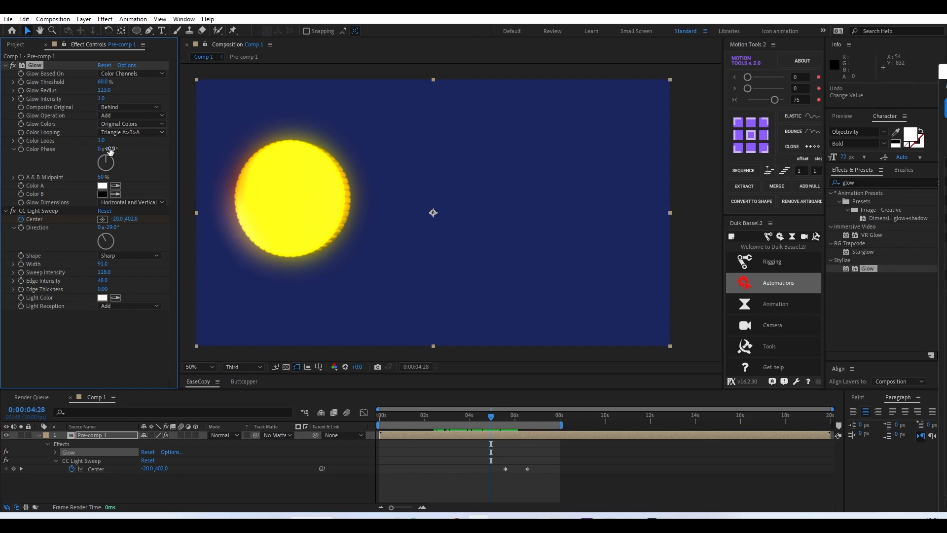
Step: Increase the coin's Glow Radius to 201
drag(104, 90, 191, 120)
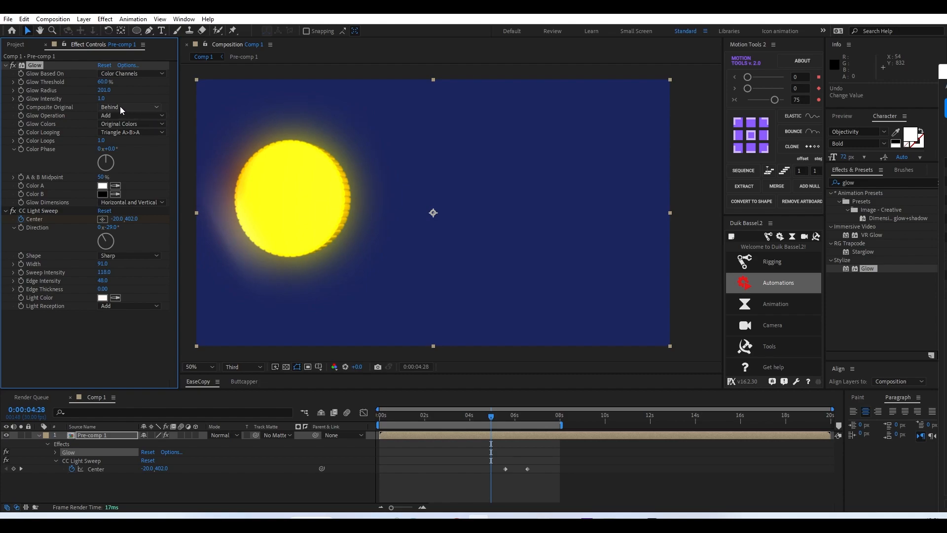
Step: Set the coin's Glow Intensity to 0.5
click(101, 98)
text(.5)
key(Return)
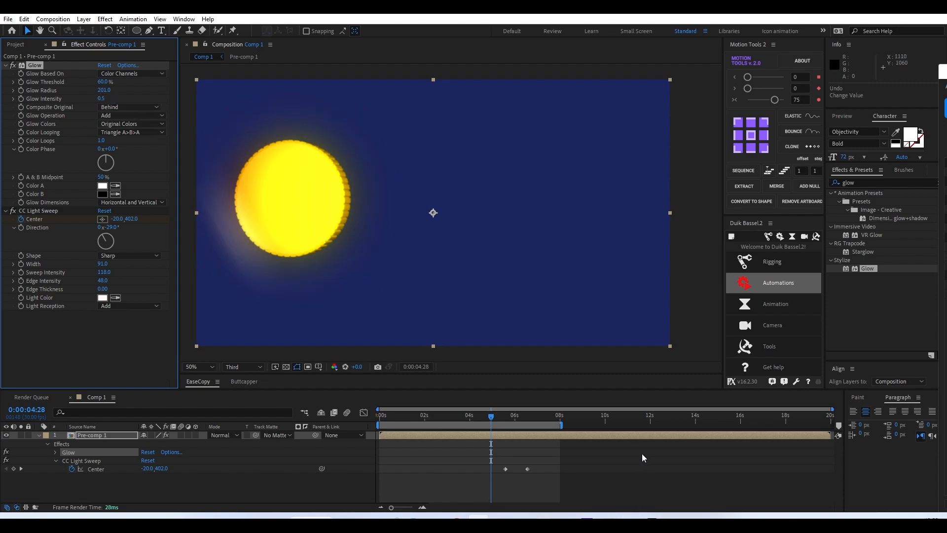
Step: Go to 0:00:05:15, show the rulers and place a horizontal guide along the coin's lower edge
drag(481, 420, 502, 455)
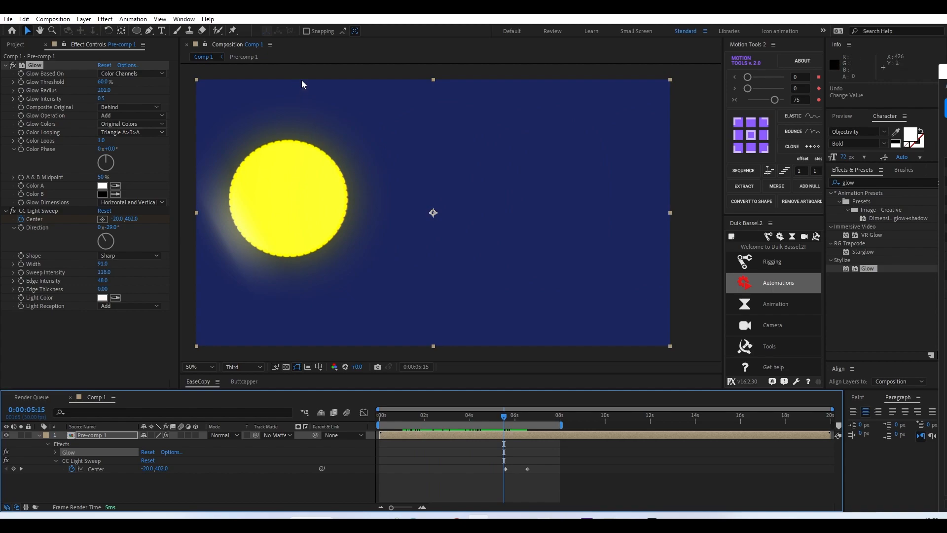
key(ctrl+r)
drag(301, 65, 310, 259)
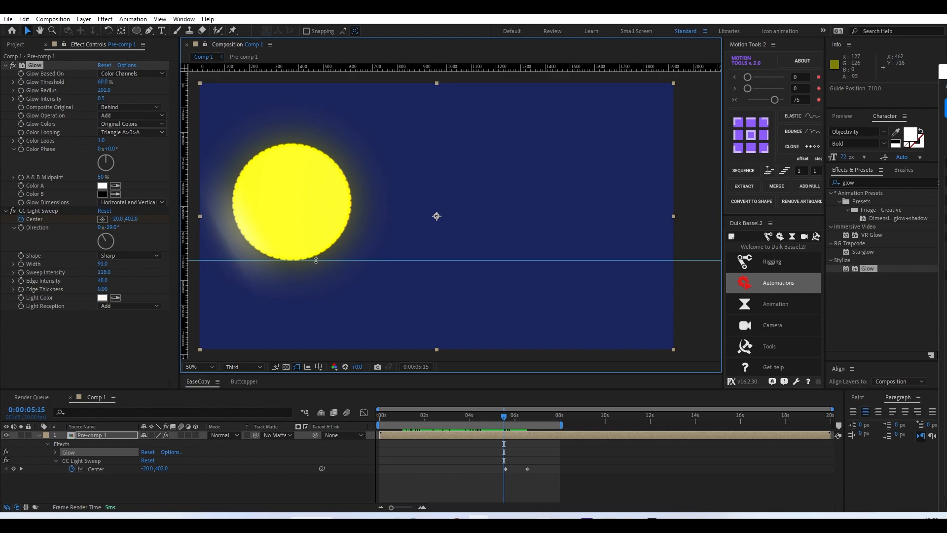
Step: Collapse the Pre-comp 1 layer's properties and rename the layer "coin"
click(75, 433)
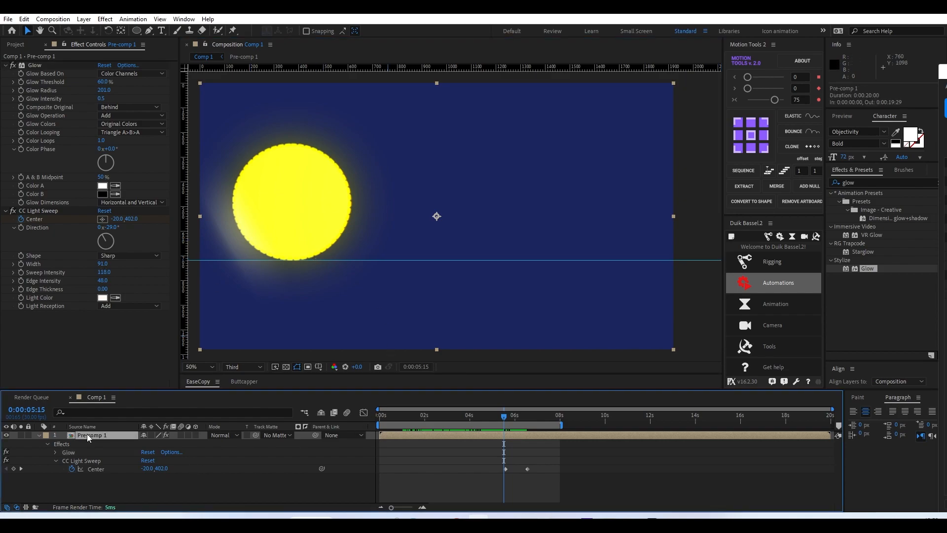
click(40, 434)
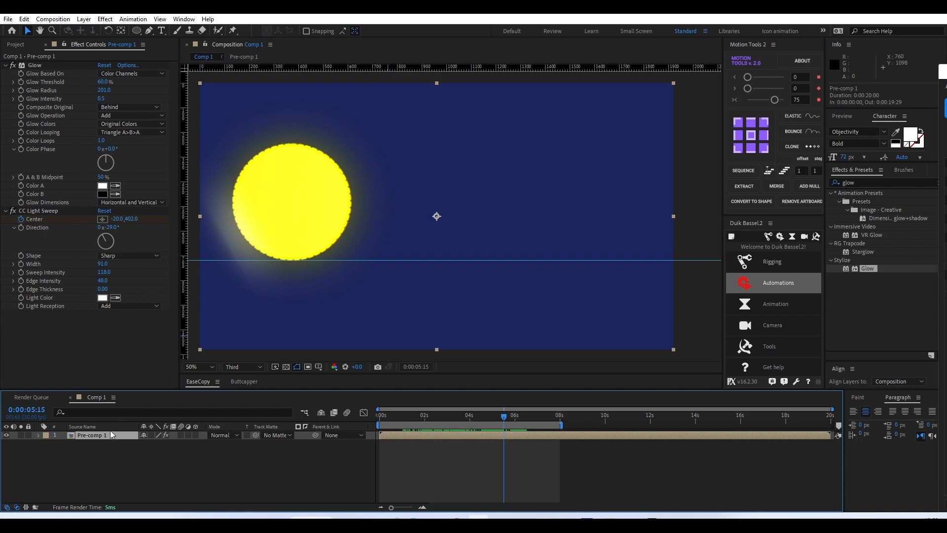
key(Return)
text(coin)
key(Return)
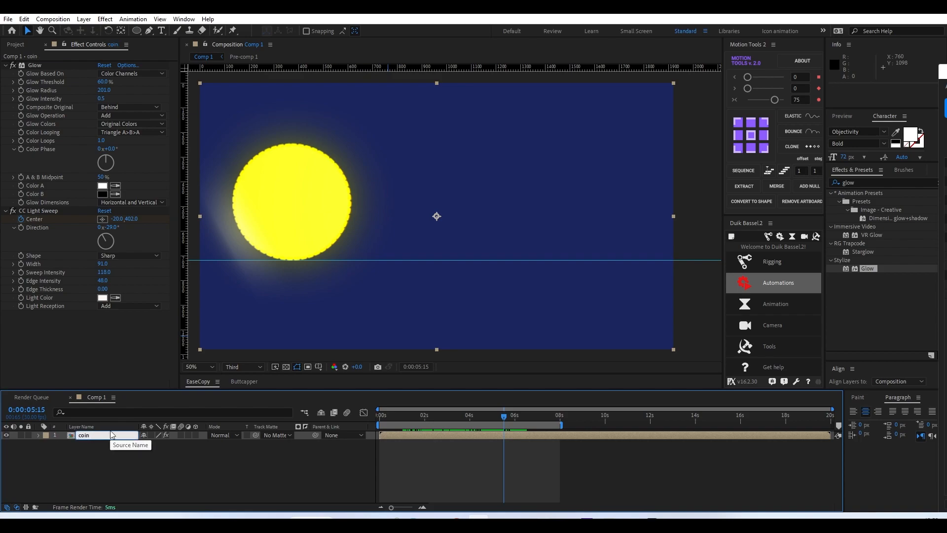
Step: Duplicate the coin layer and rename the copy "coin_reflection"
key(ctrl+d)
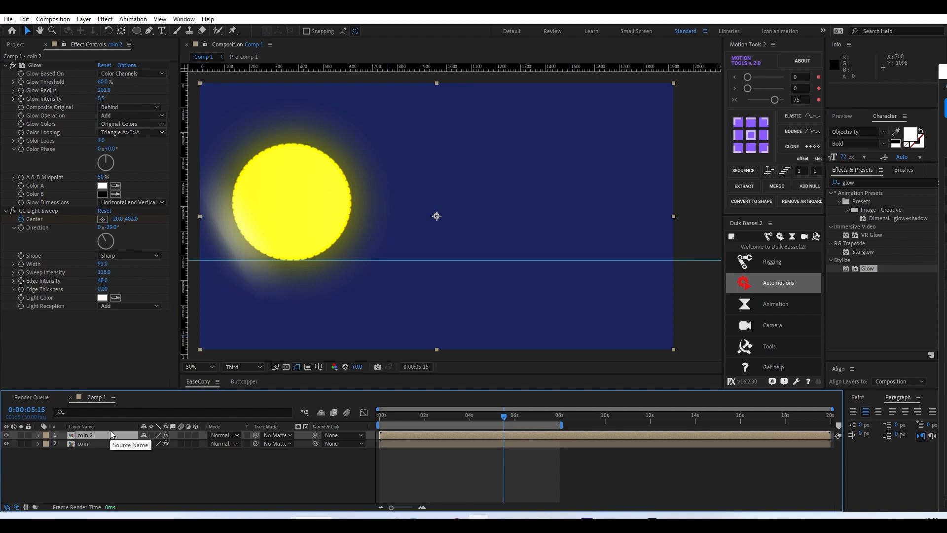
key(Return)
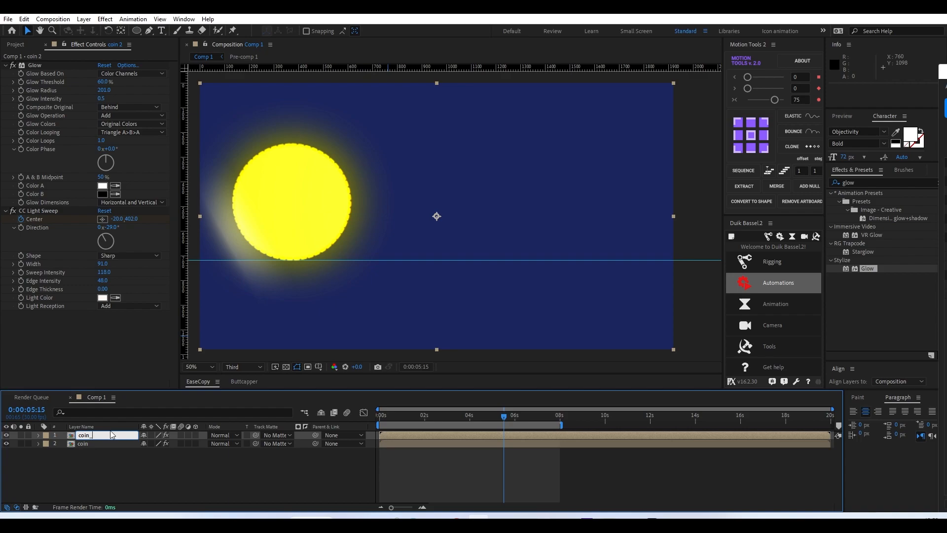
text(coin_refle)
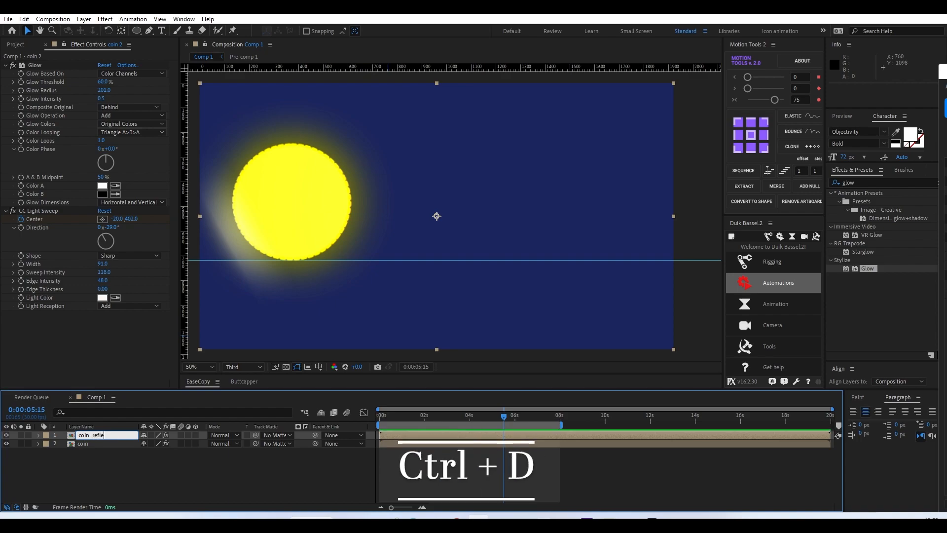
text(ction)
key(Return)
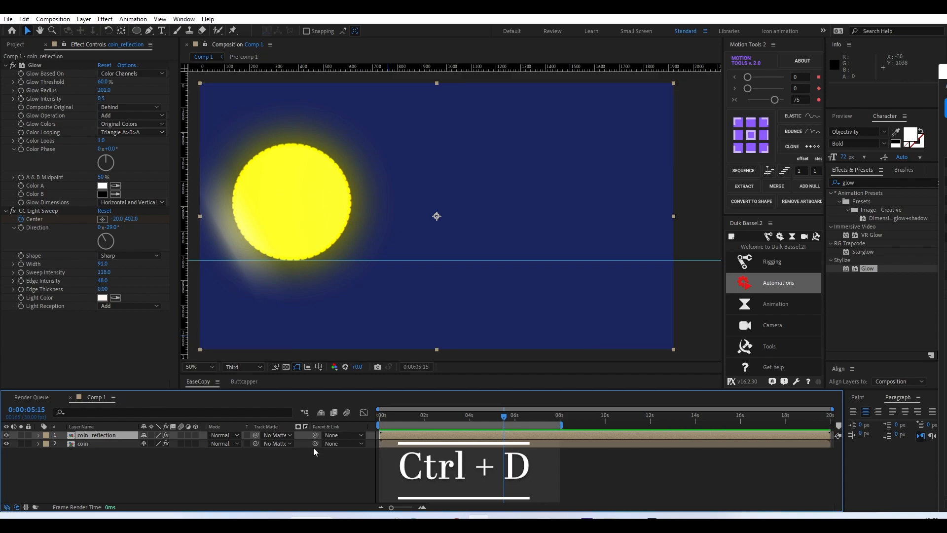
Step: Flip coin_reflection vertically by unlinking its scale and setting the vertical scale to -100%
key(s)
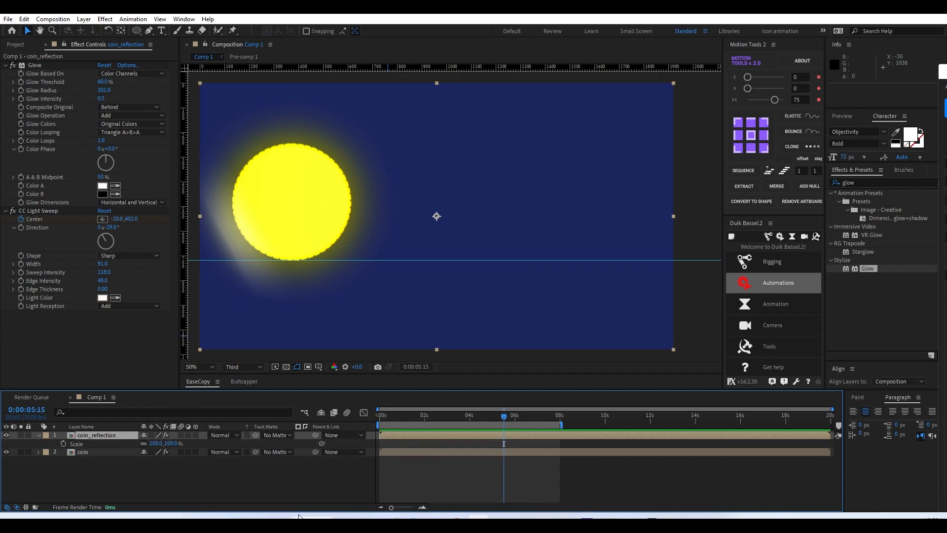
click(143, 443)
click(172, 443)
text(-100)
key(Return)
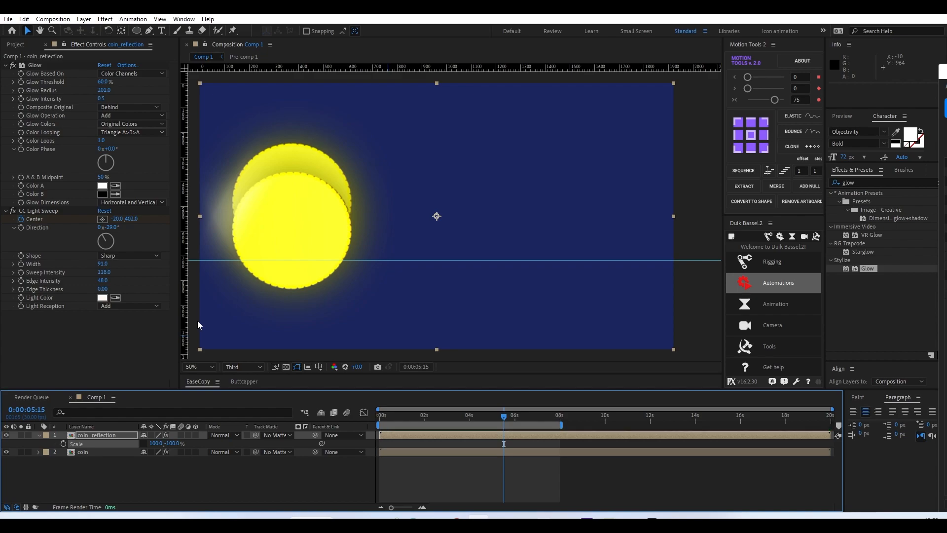
Step: Move coin_reflection straight down to a Y position of about 902 so its upper edge meets the guide
drag(269, 204, 279, 288)
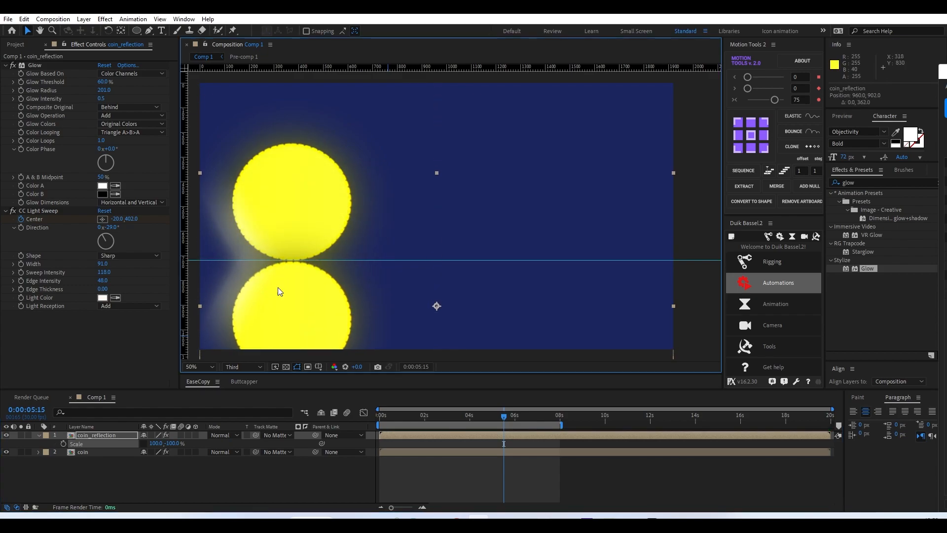
scroll(397, 214, up, 6)
key(v)
scroll(417, 209, down, 3)
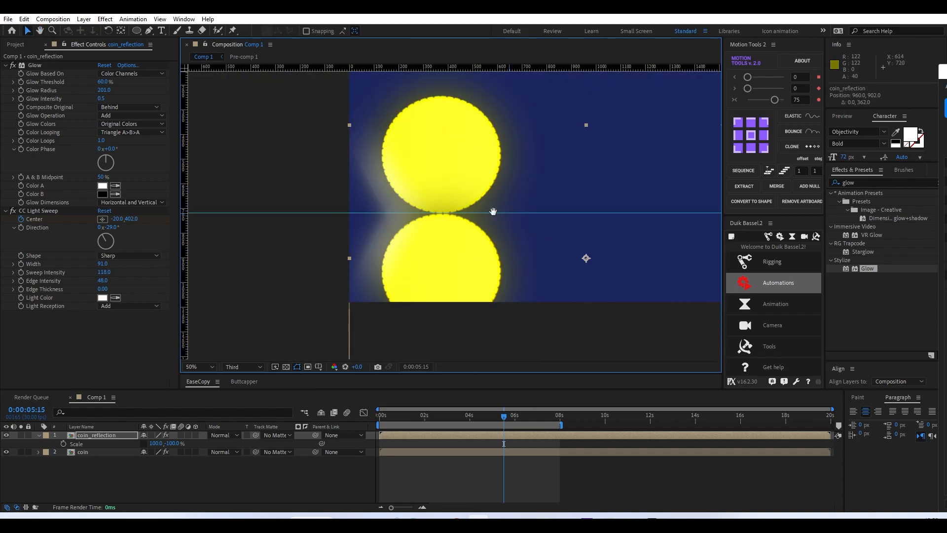
drag(498, 211, 345, 237)
Step: Preview the coin together with its reflection and set the time to 0:00:06:16
key(space)
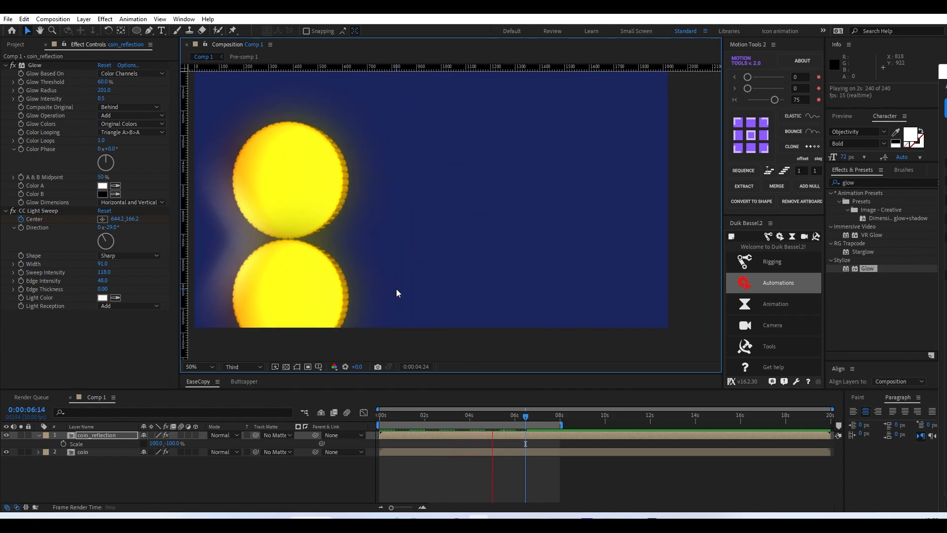
key(space)
drag(505, 418, 527, 419)
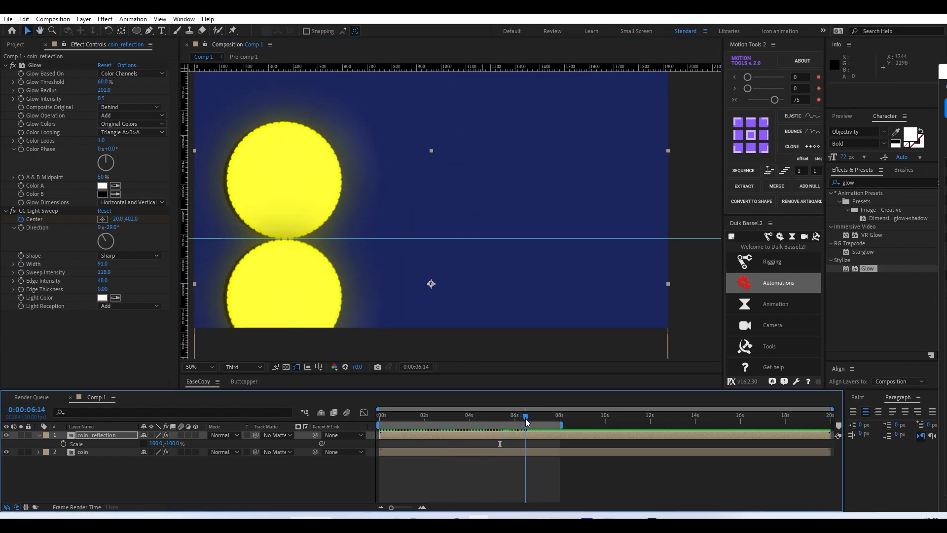
Step: Draw a wide rectangular mask on coin_reflection, ending just below the guide, and set its Mask Feather to 214 pixels
click(82, 437)
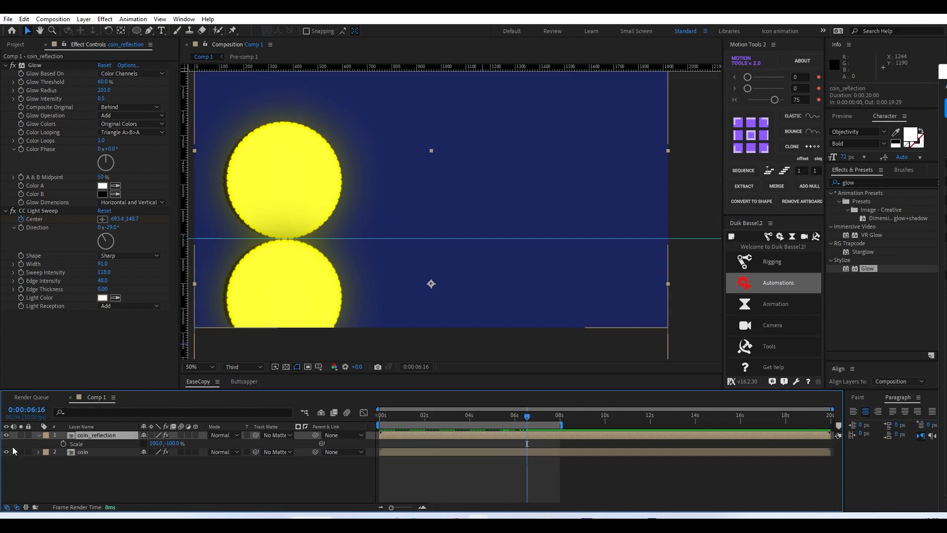
drag(359, 207, 388, 207)
click(137, 32)
drag(137, 32, 192, 32)
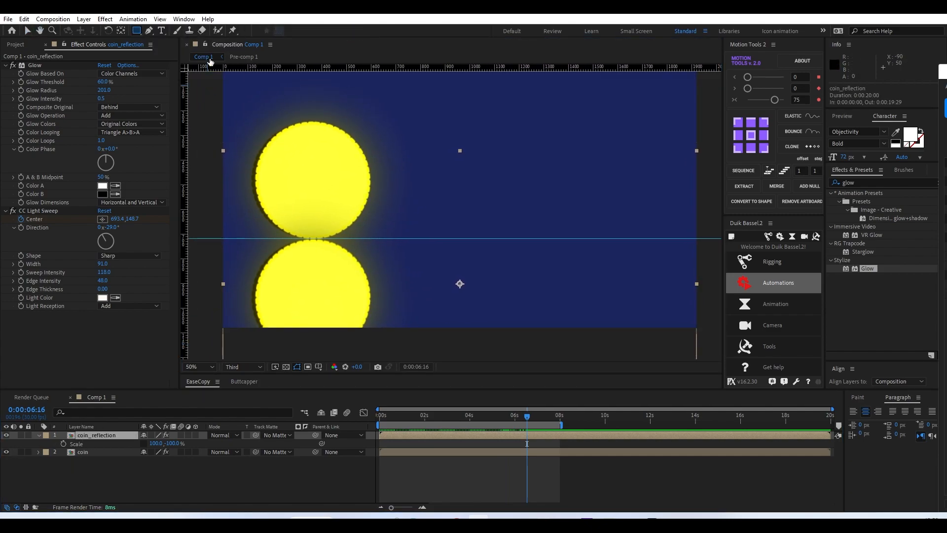
key(comma)
drag(280, 153, 629, 233)
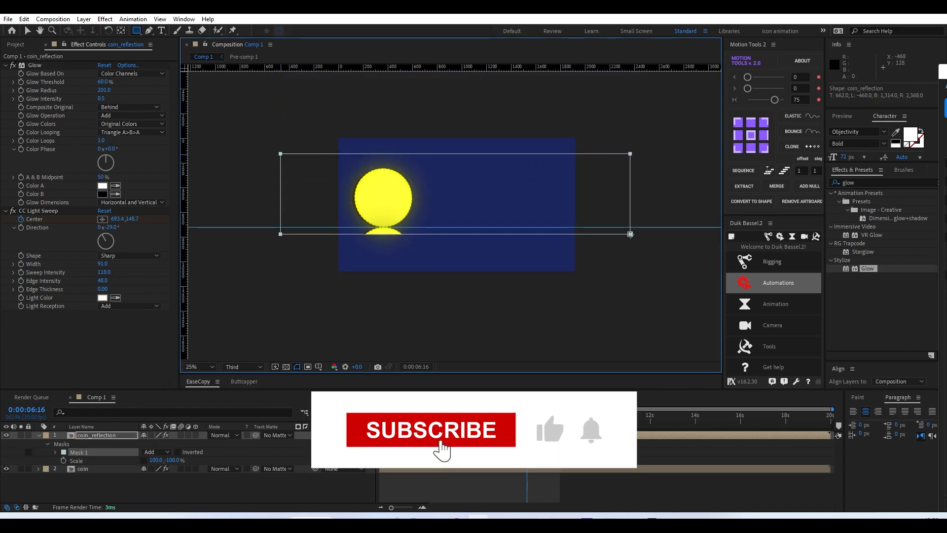
key(period)
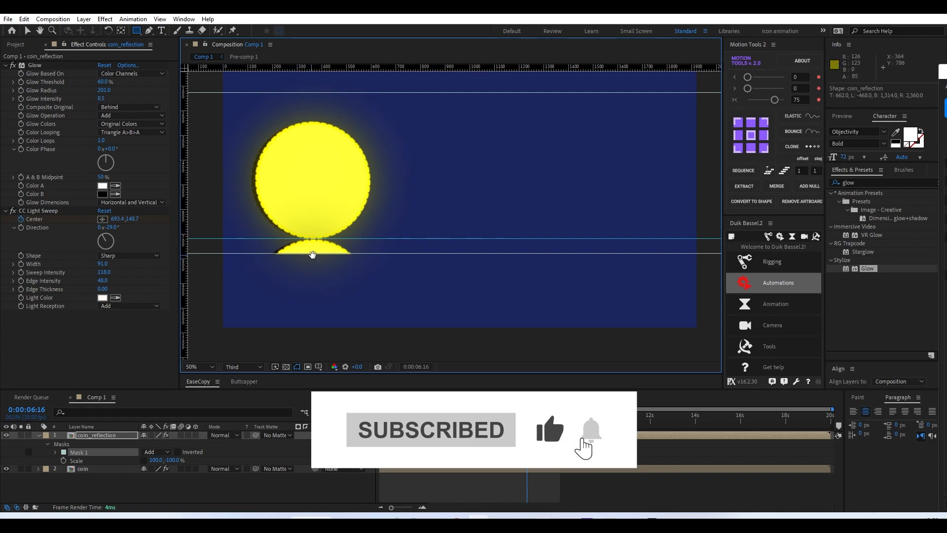
click(57, 453)
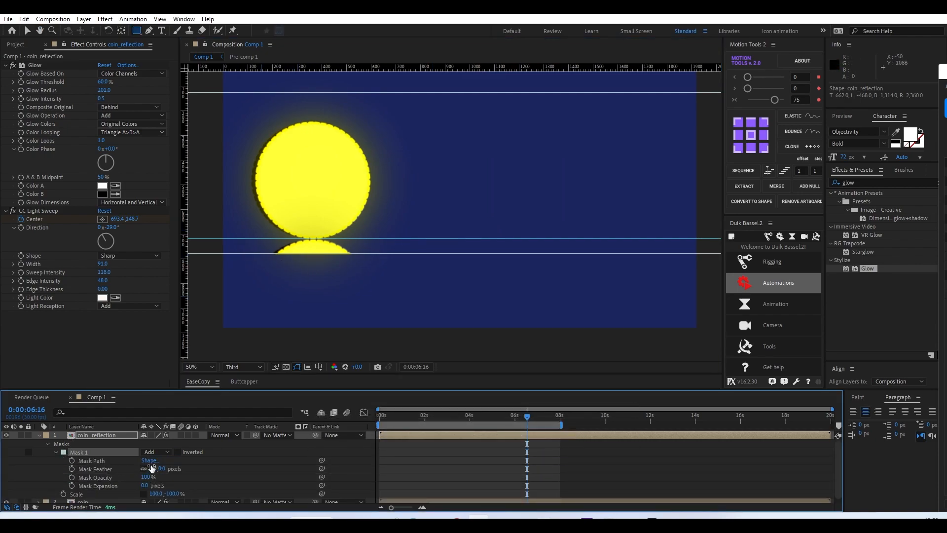
drag(152, 469, 244, 456)
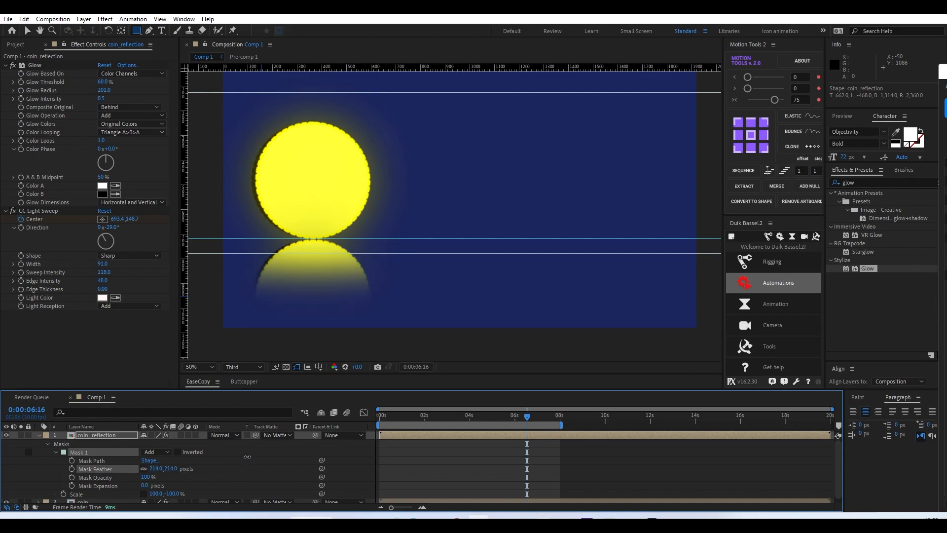
Step: Shift the reflection's mask upward so that its lower edge sits at the guide and more of the reflection fades out
key(comma)
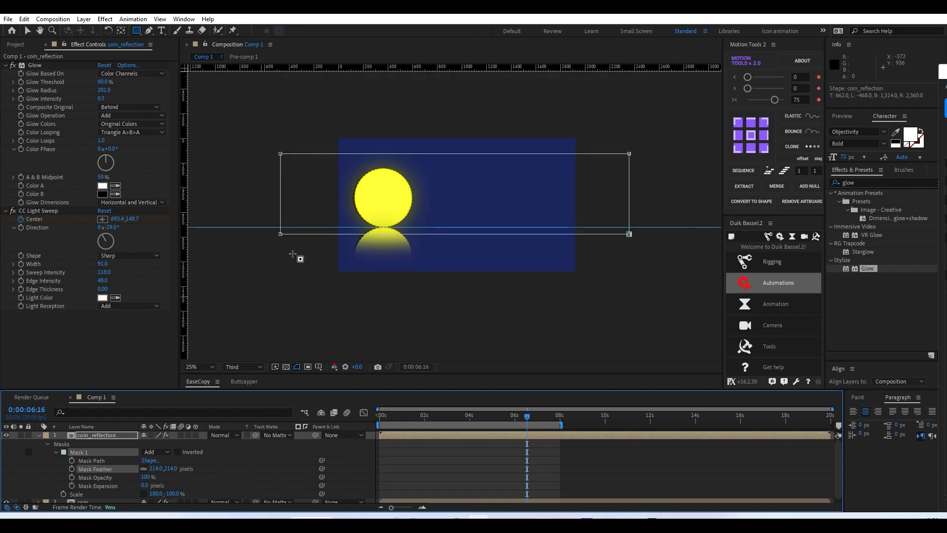
key(v)
double_click(281, 233)
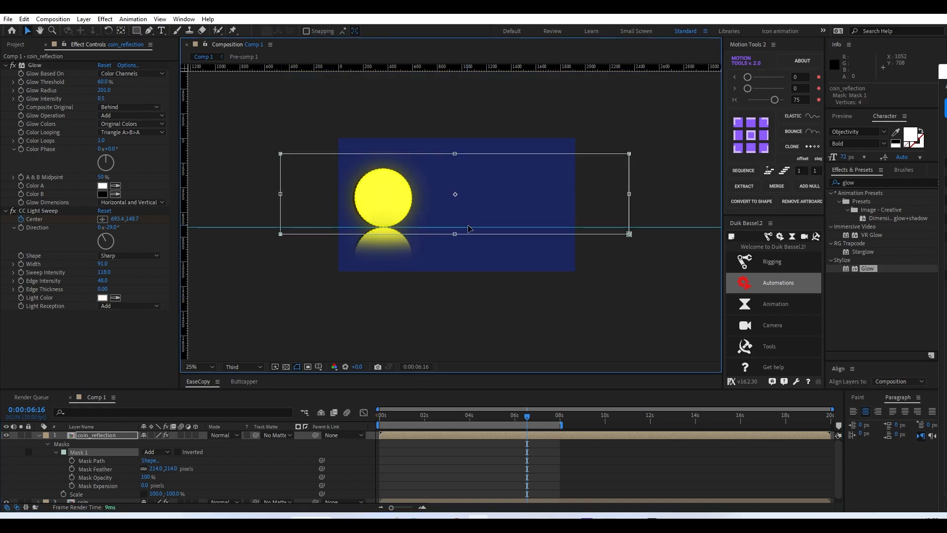
mouse_move(454, 232)
mouse_down()
mouse_move(454, 213)
mouse_move(454, 234)
mouse_up()
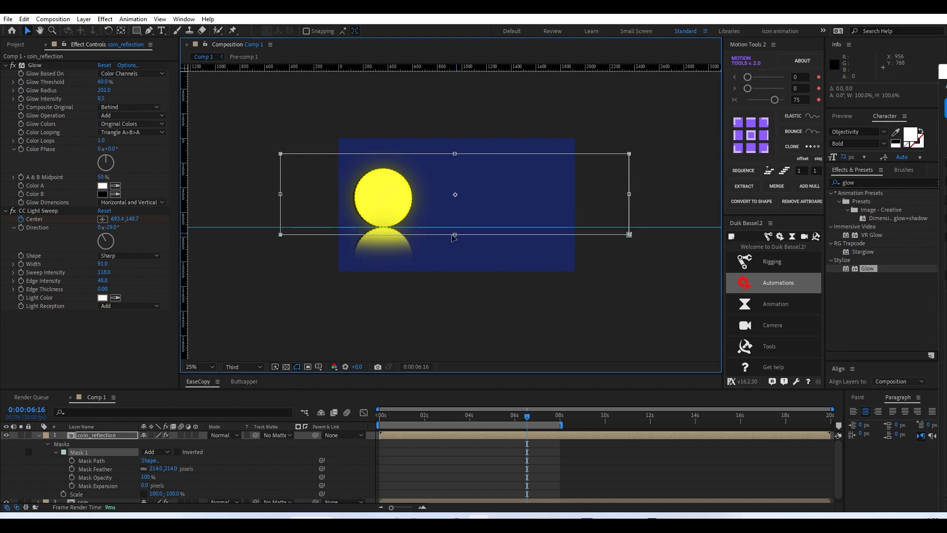
drag(451, 193, 451, 181)
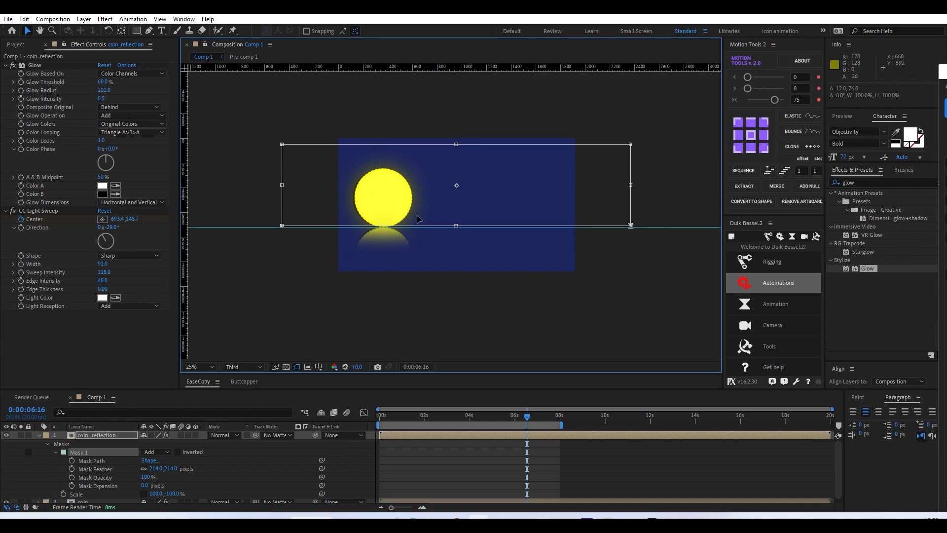
scroll(390, 239, up, 2)
key(shift+Down)
click(367, 454)
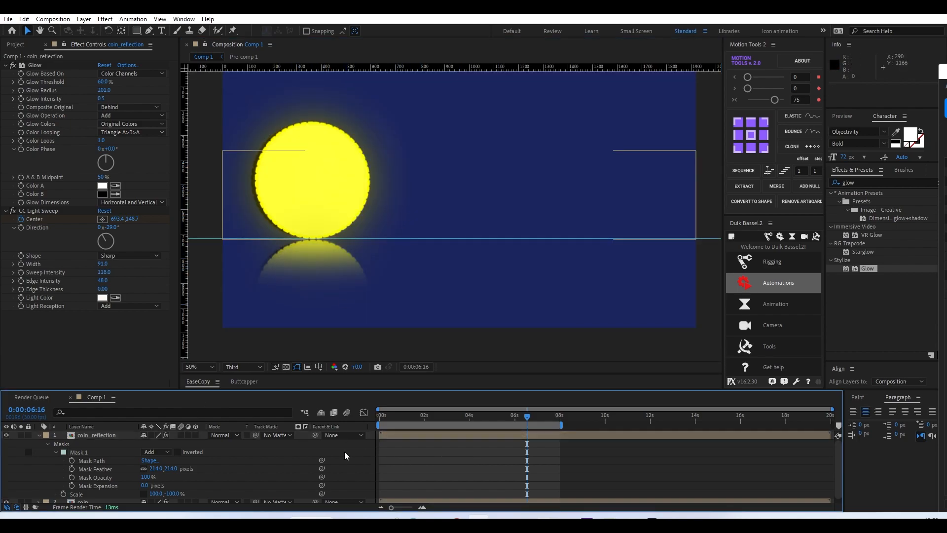
Step: Set the coin_reflection layer's opacity to 60%
click(105, 436)
key(t)
drag(148, 443, 123, 439)
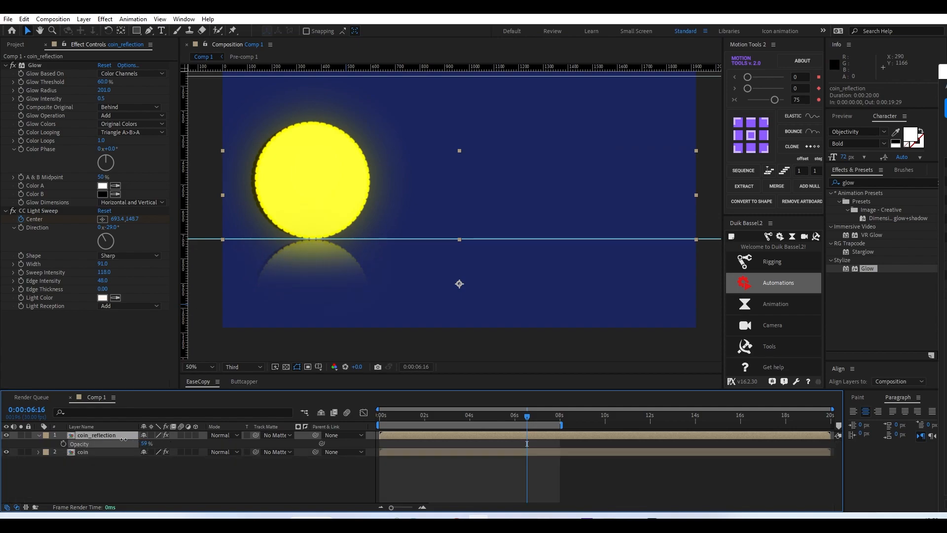
click(144, 443)
text(60)
key(Return)
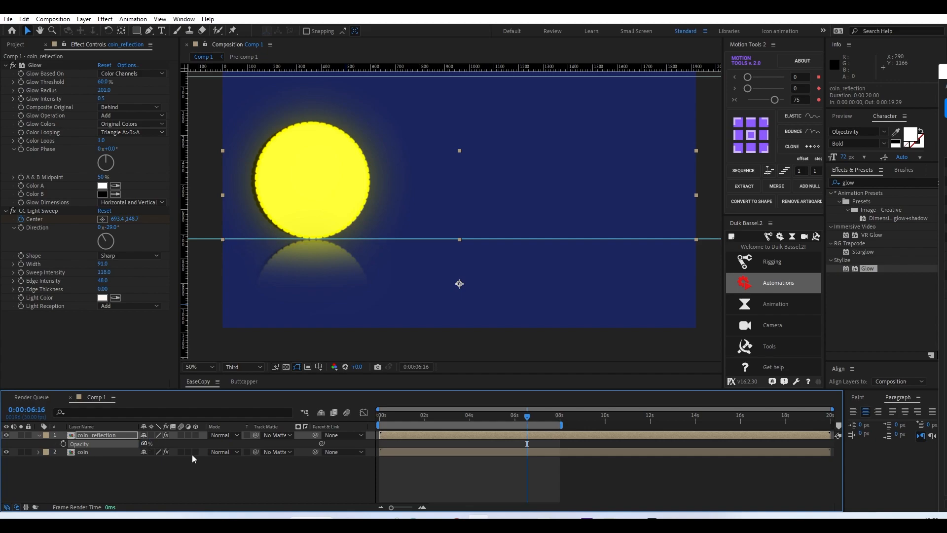
Step: Play back the composition to check the faded reflection beneath the spinning coin
key(space)
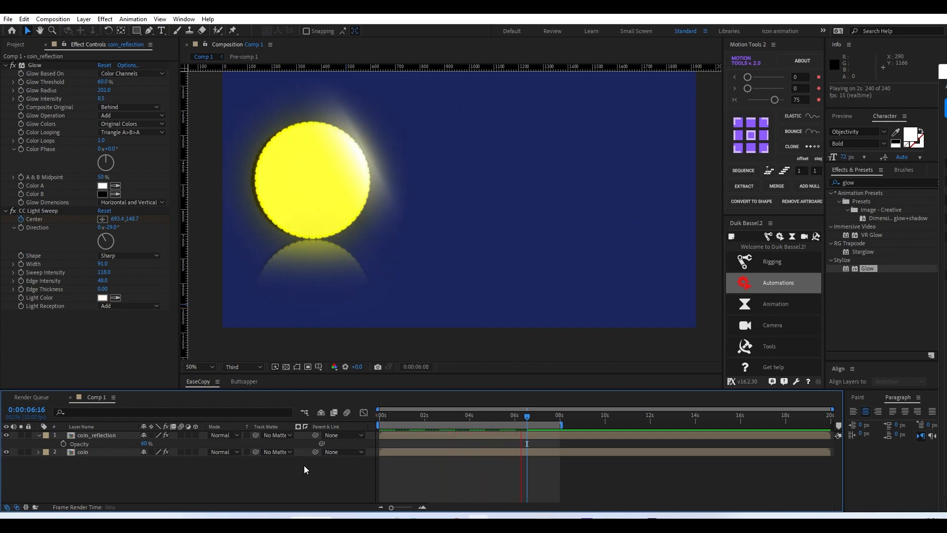
key(space)
drag(417, 186, 405, 207)
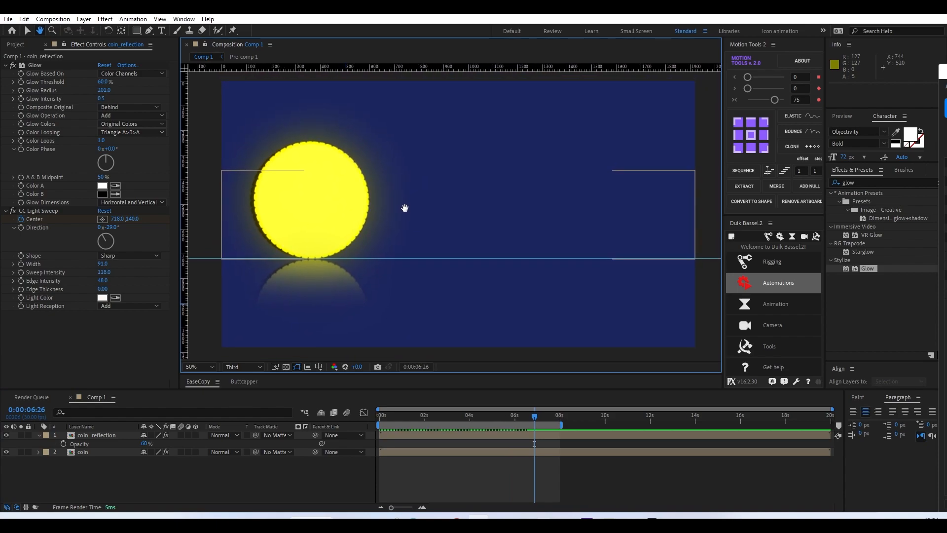
drag(446, 238, 443, 237)
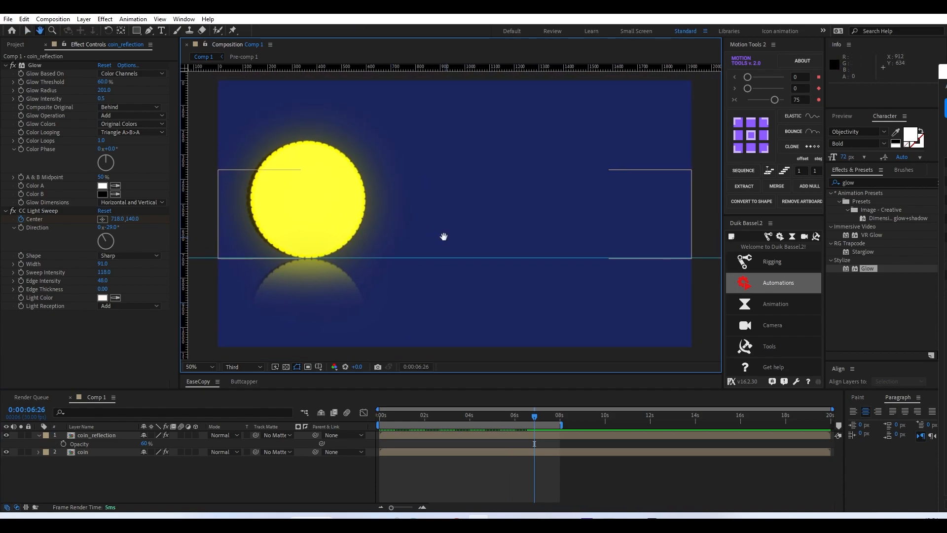
Step: Set the preview resolution to Full and play the animation in a maximized composition view fitted to the window
click(254, 365)
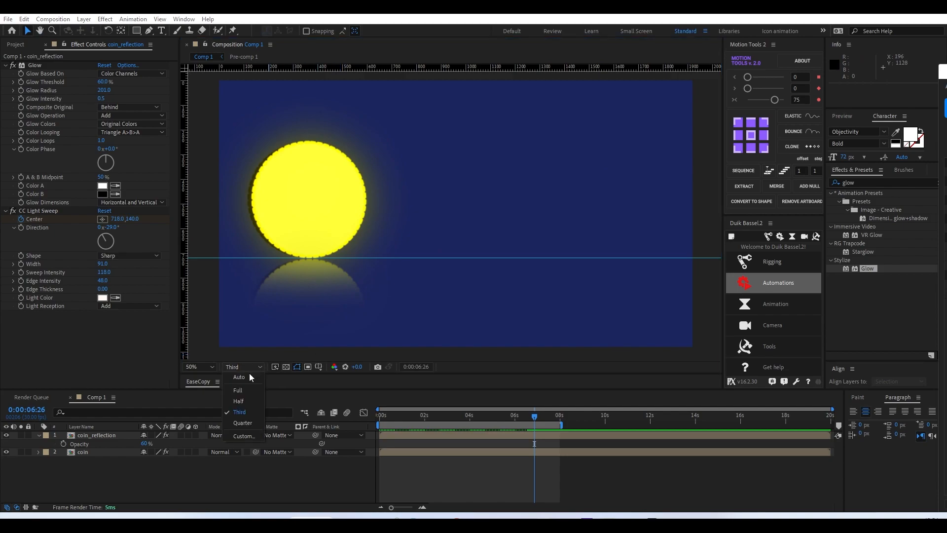
click(238, 390)
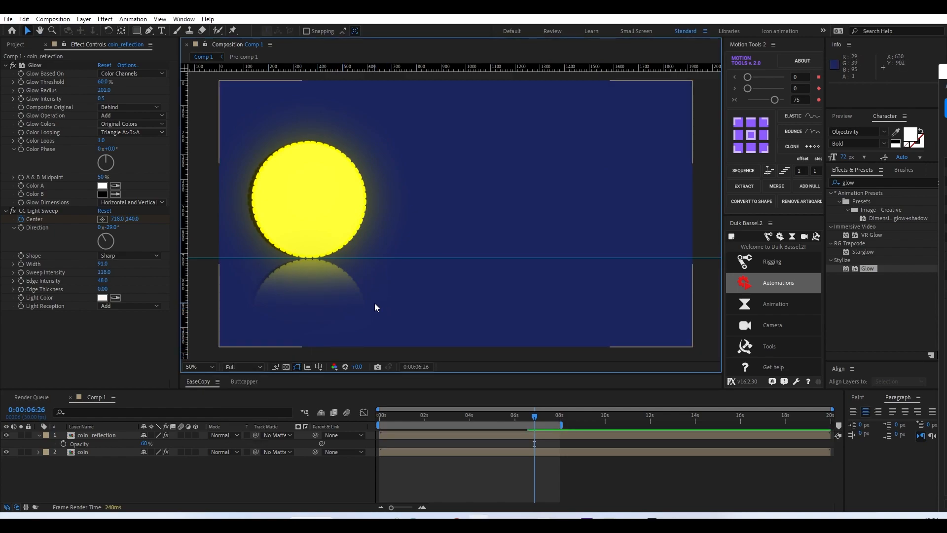
key(space)
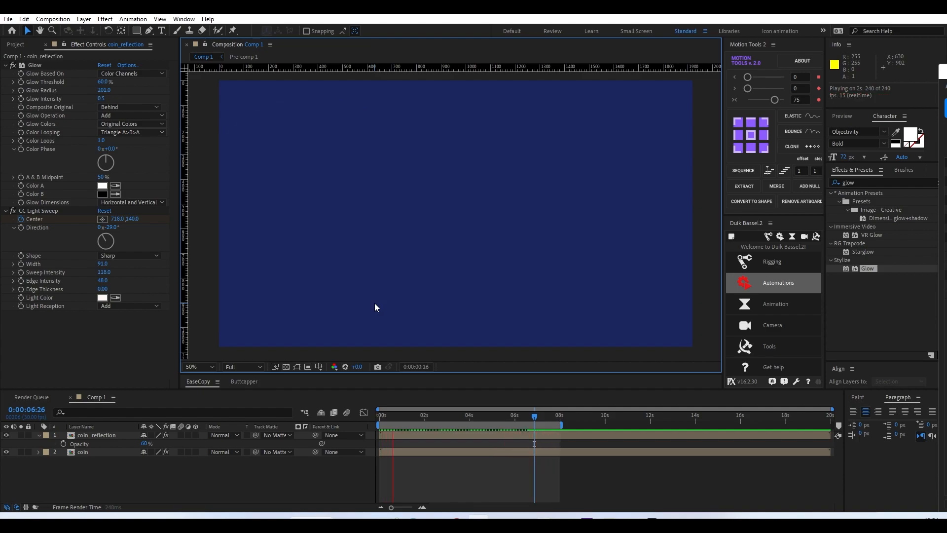
key(grave)
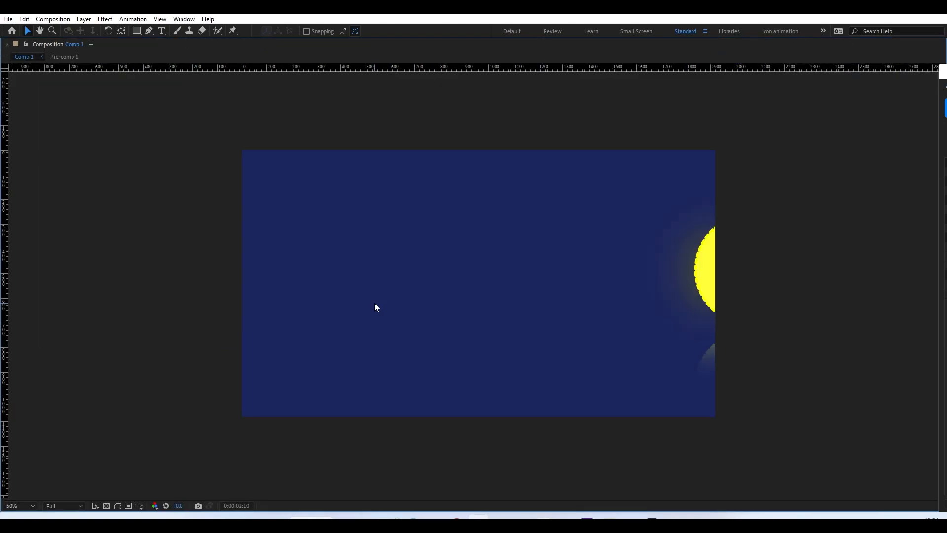
click(27, 508)
click(16, 329)
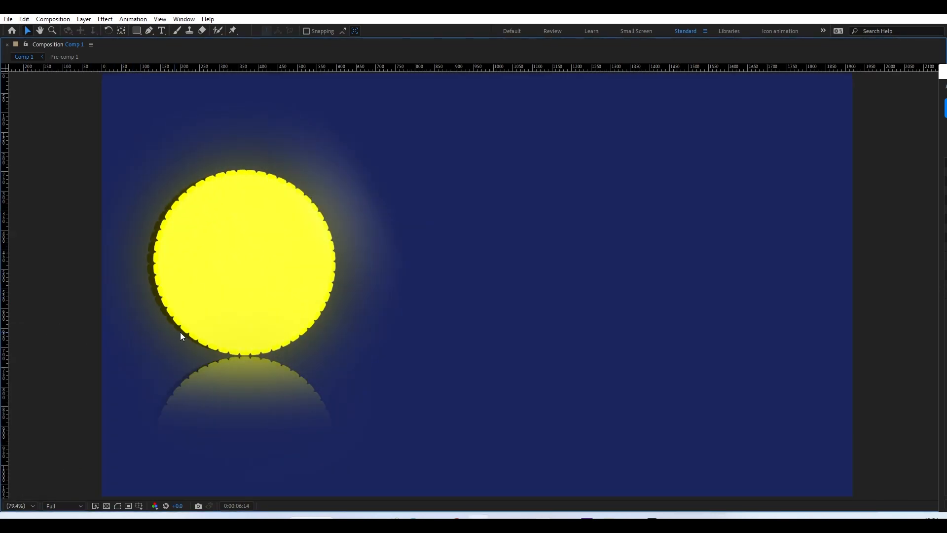